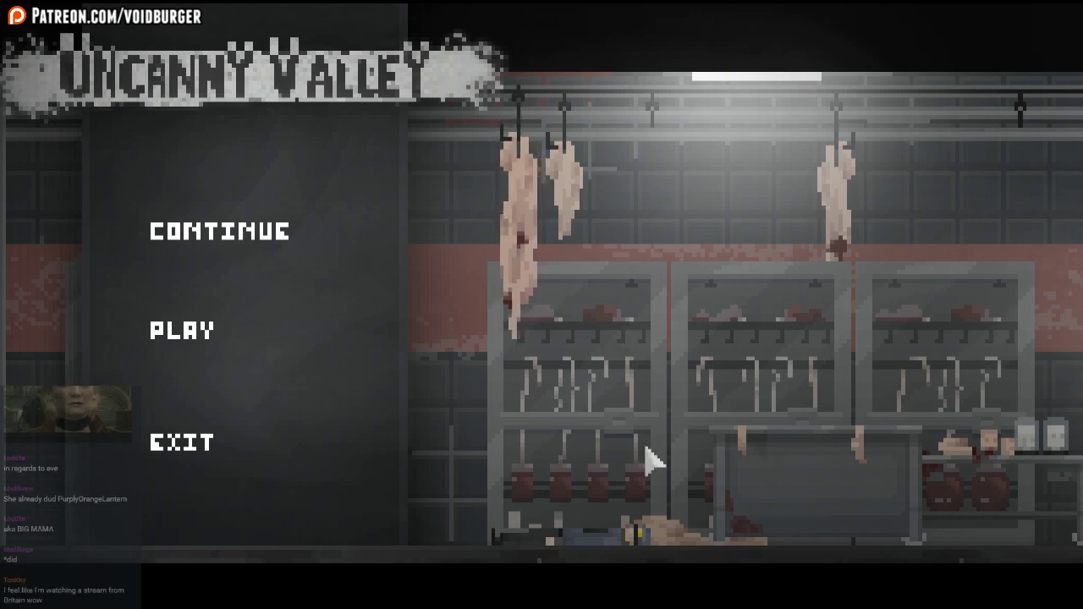
# Start a new game and skip past the keyboard layout and tutorial screens
pyautogui.click(194, 331)
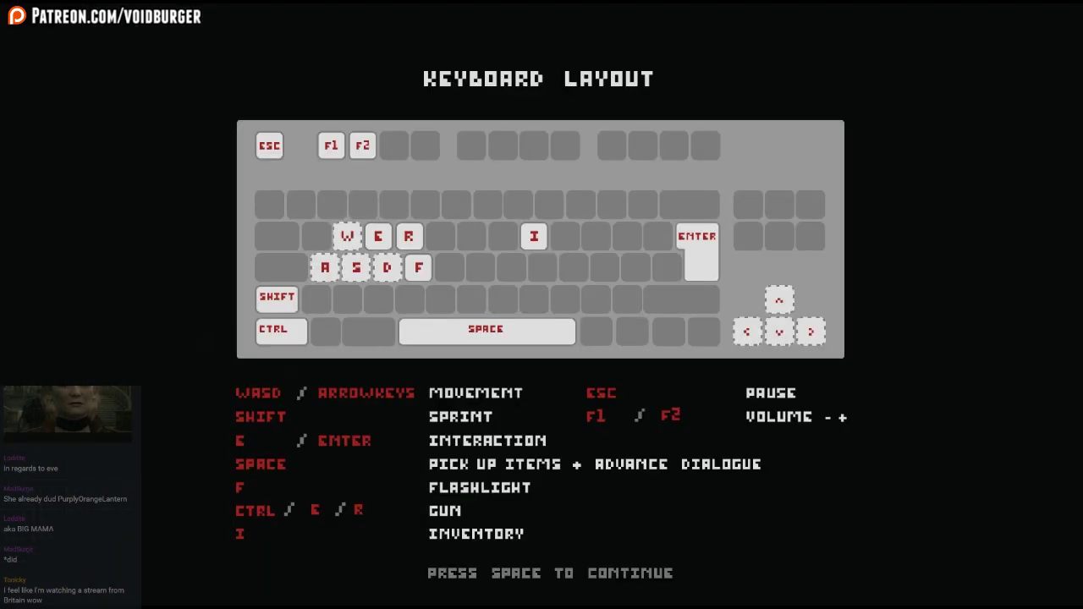
pyautogui.press('space')
pyautogui.press('space')
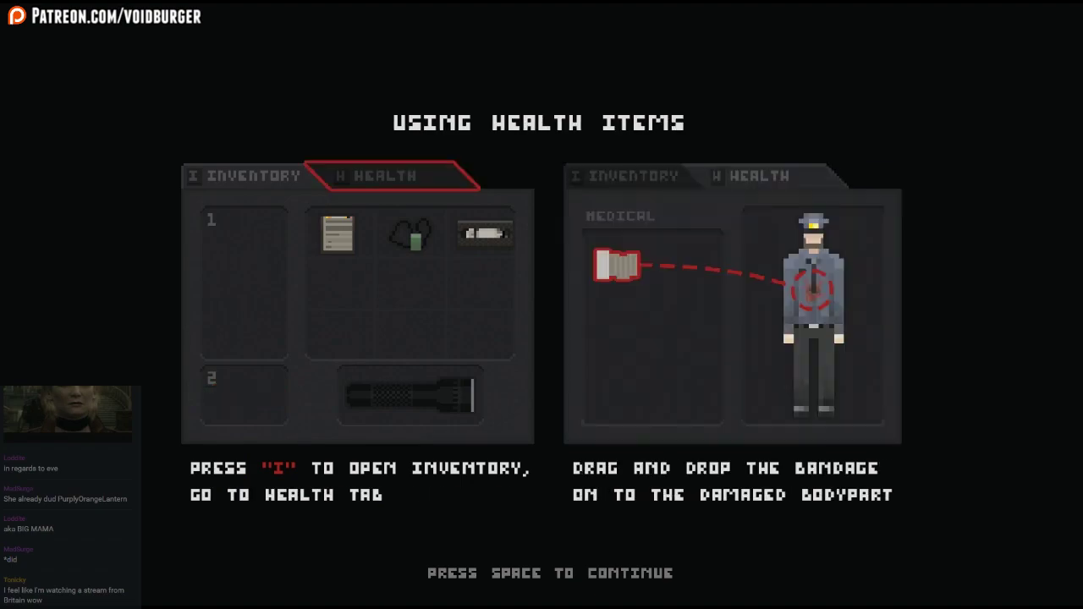
pyautogui.press('space')
pyautogui.press('space')
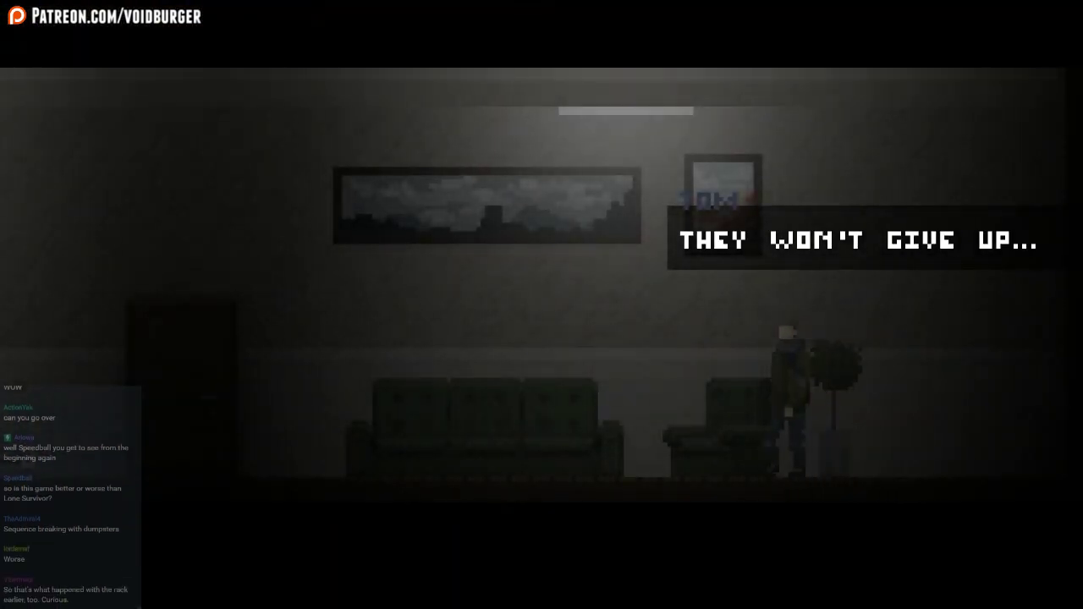
# Walk Tom left through the room, then down the hallway into the apartment
pyautogui.press('Left')
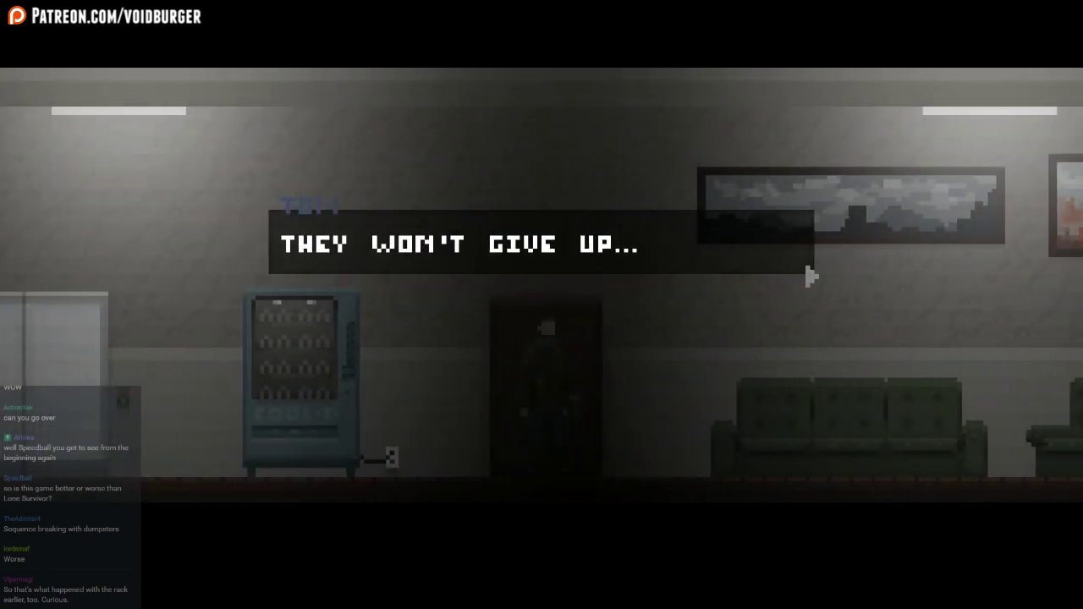
pyautogui.press('Left')
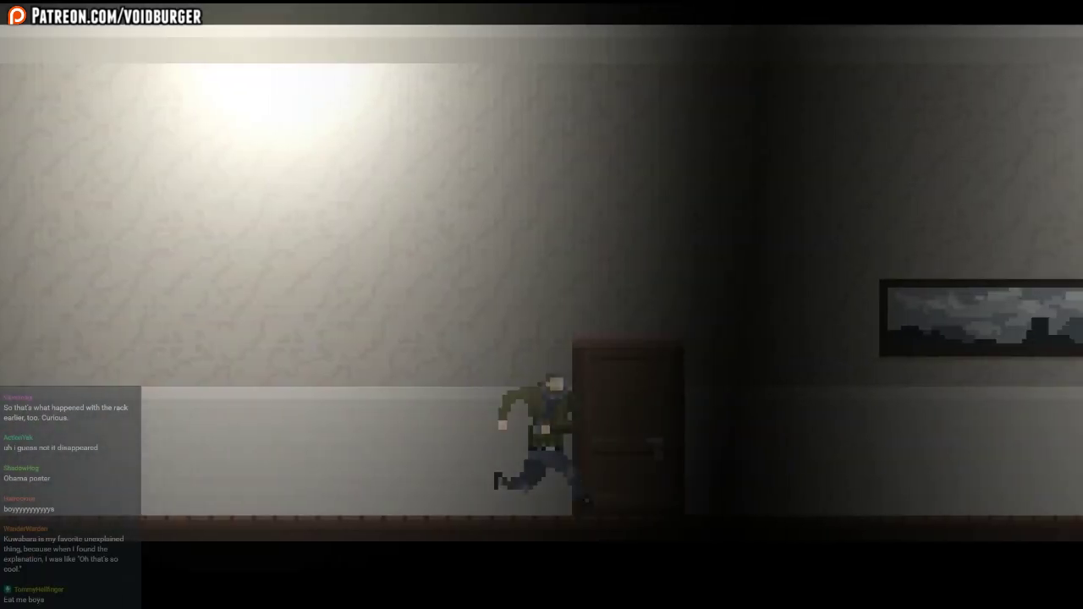
pyautogui.press('Right')
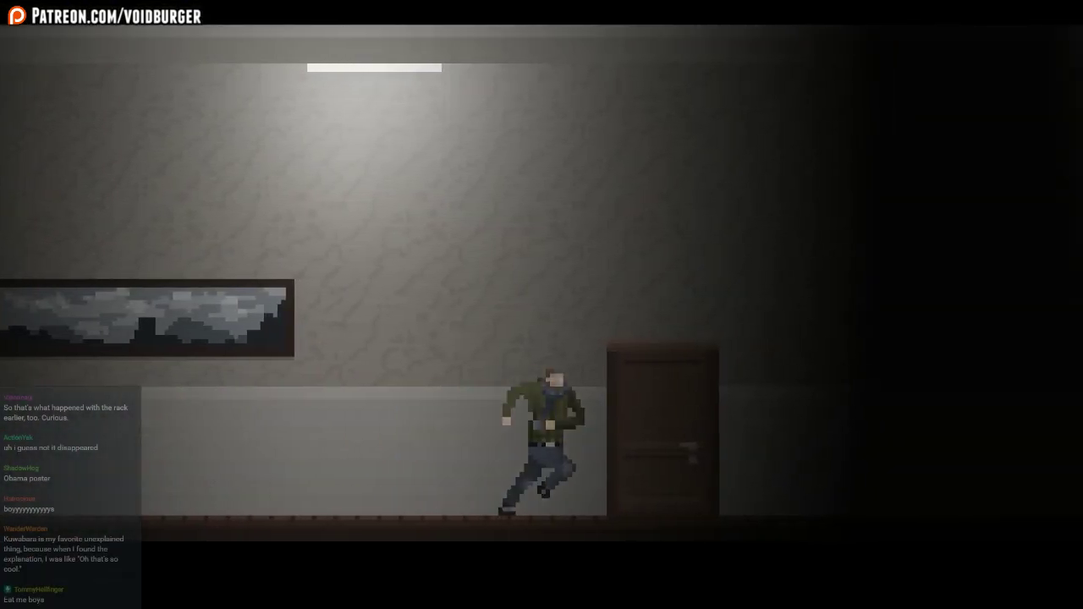
pyautogui.press('Right')
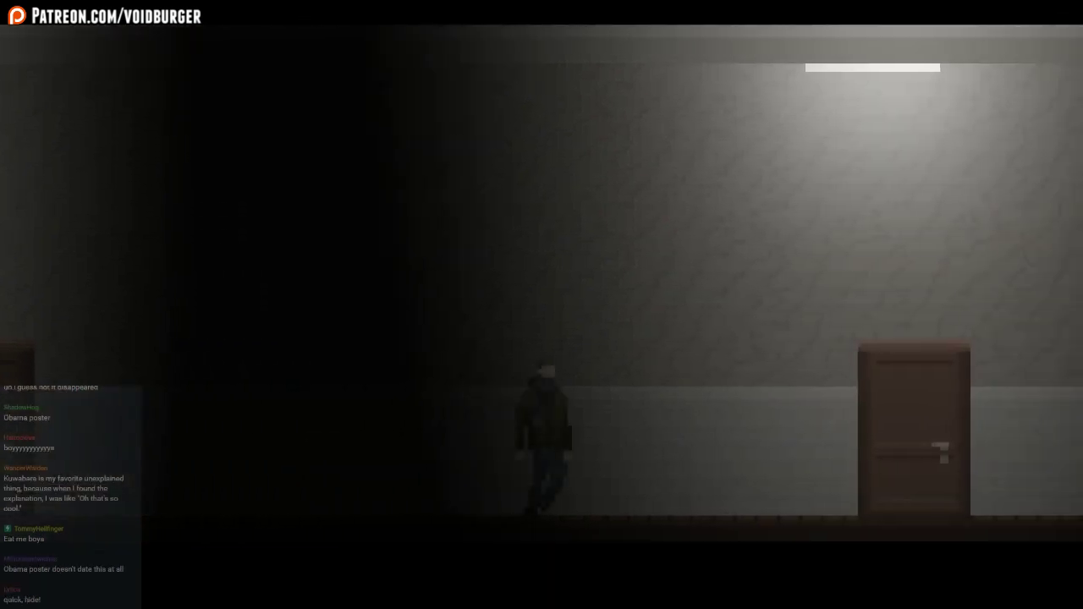
pyautogui.press('Right')
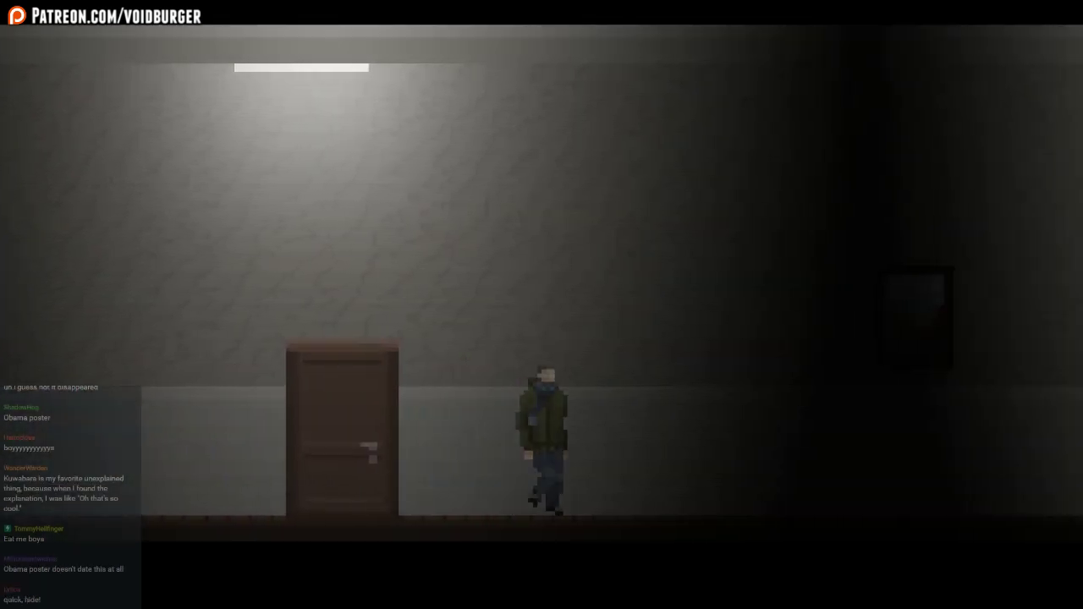
pyautogui.press('Right')
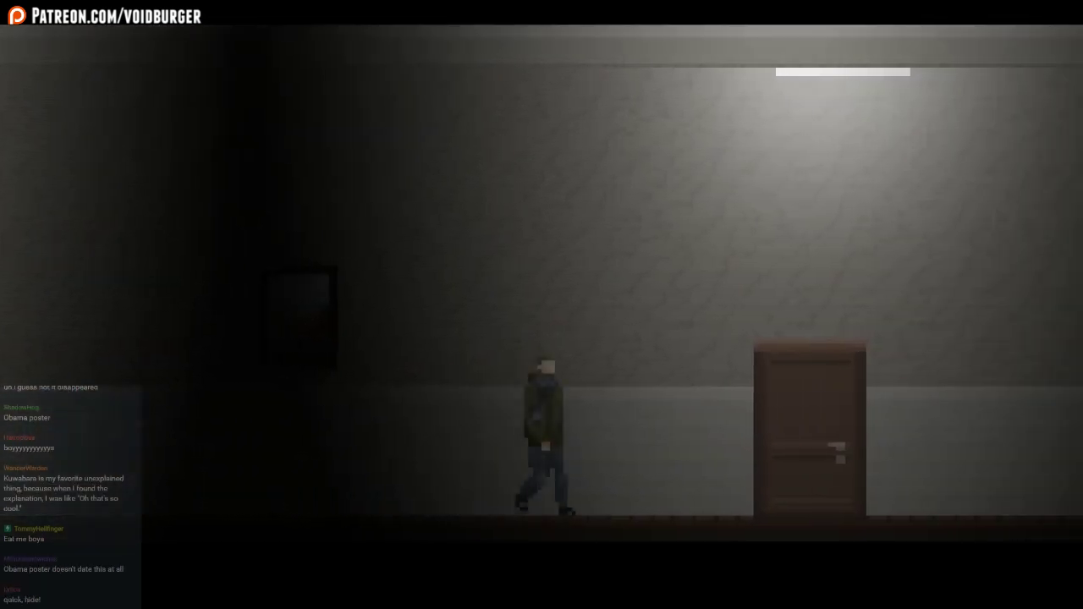
pyautogui.press('Right')
pyautogui.press('Up')
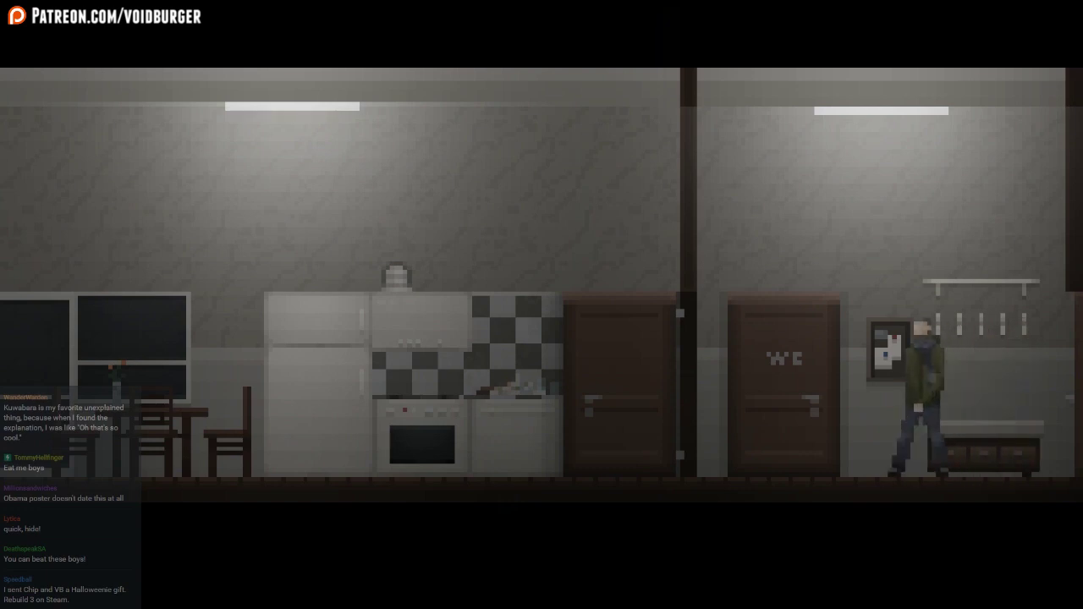
# Walk left past the wardrobe, then run right toward the kitchen, fleeing the dark figures
pyautogui.press('Left')
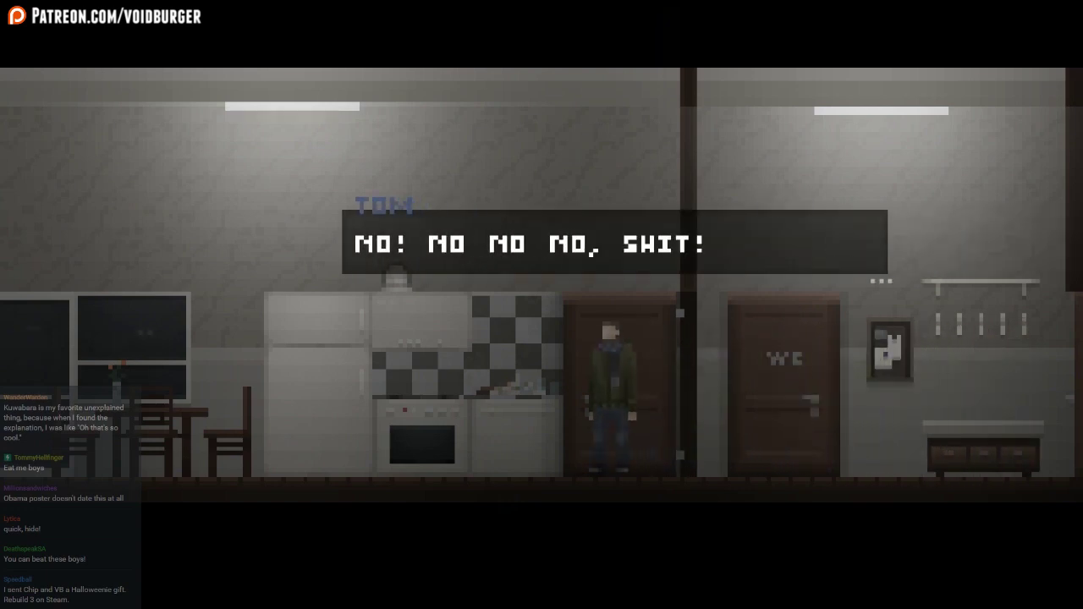
pyautogui.press('Left')
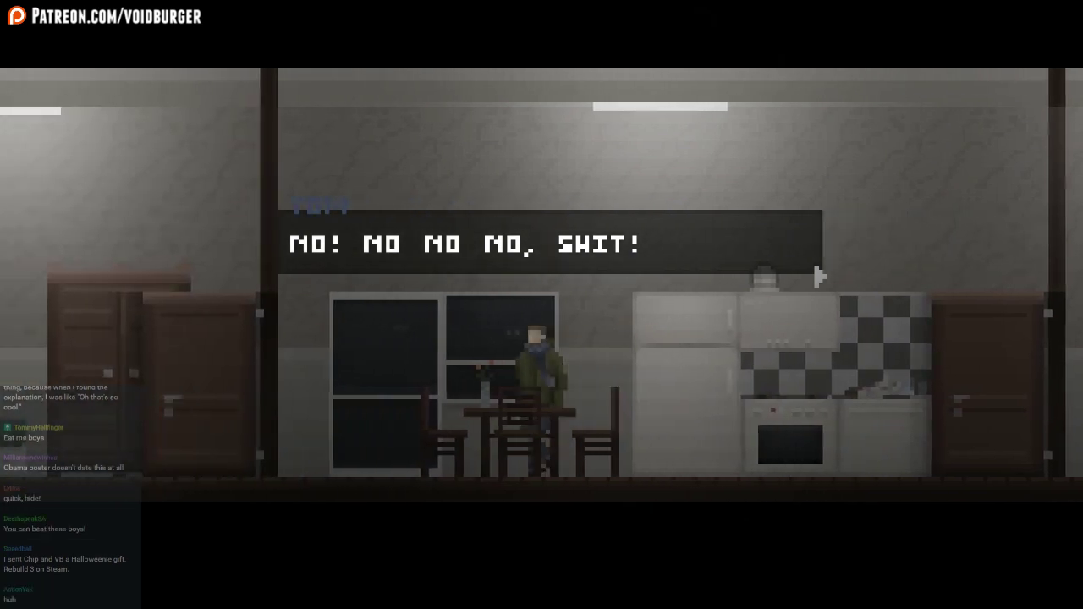
pyautogui.press('Left')
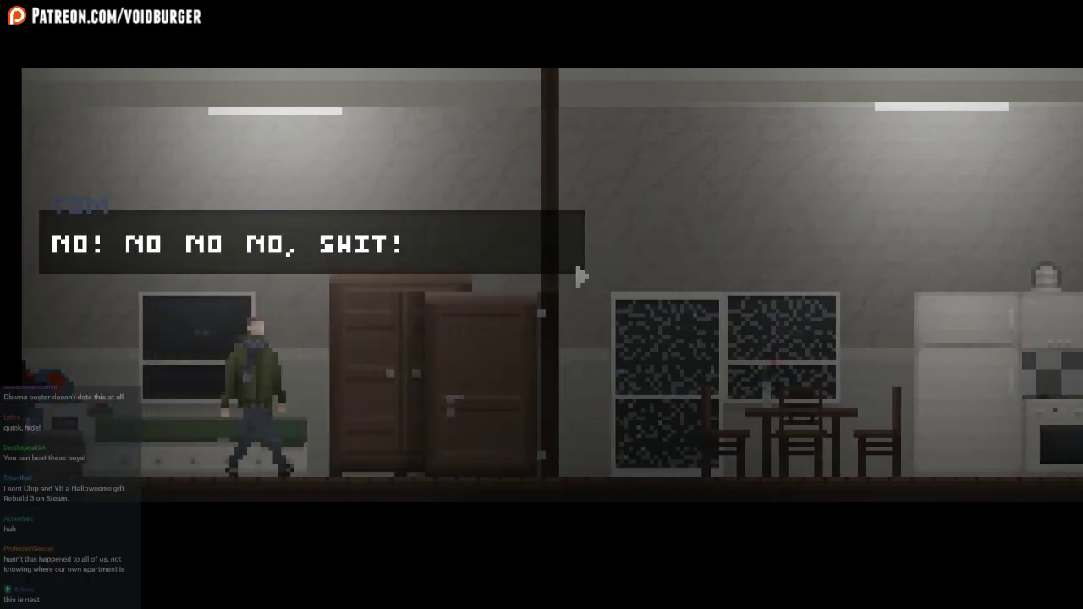
pyautogui.press('Right')
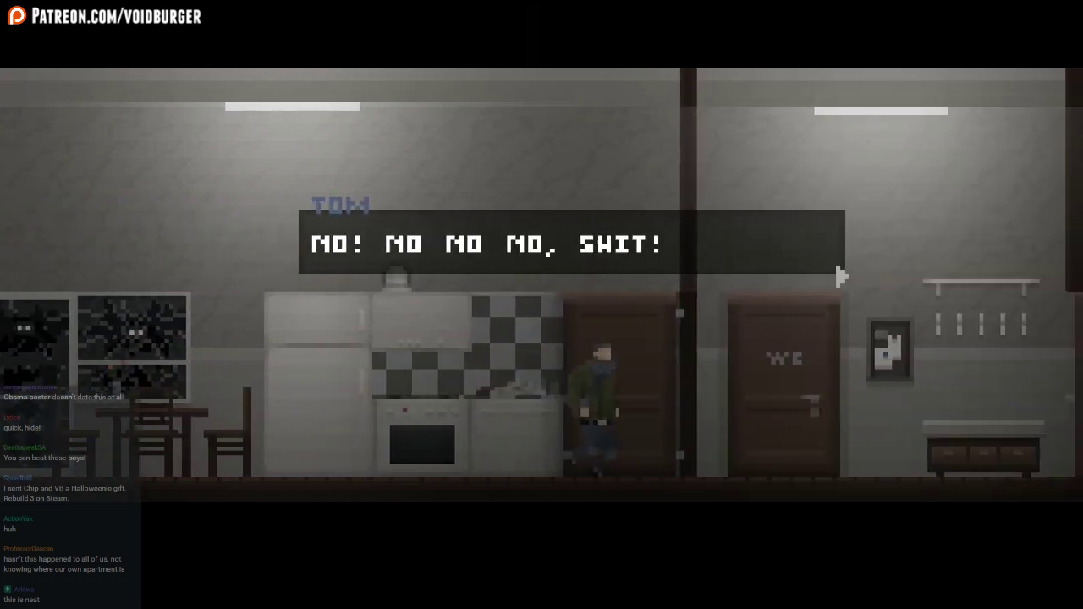
pyautogui.press('Right')
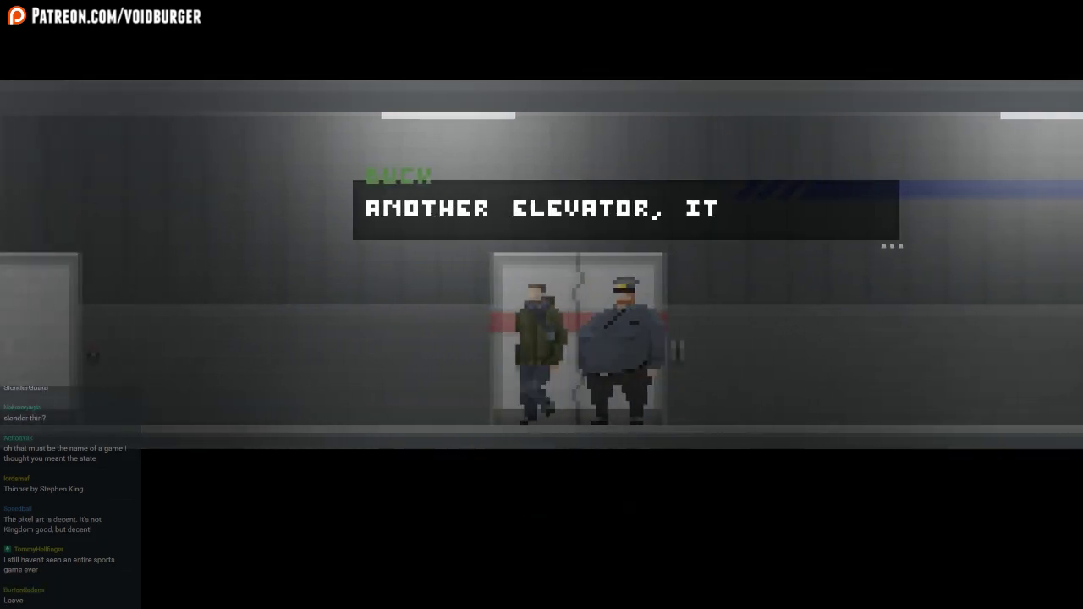
# Finish Buck's elevator dialogue, walk left to the SECURITY window, and continue his explanation
pyautogui.press('space')
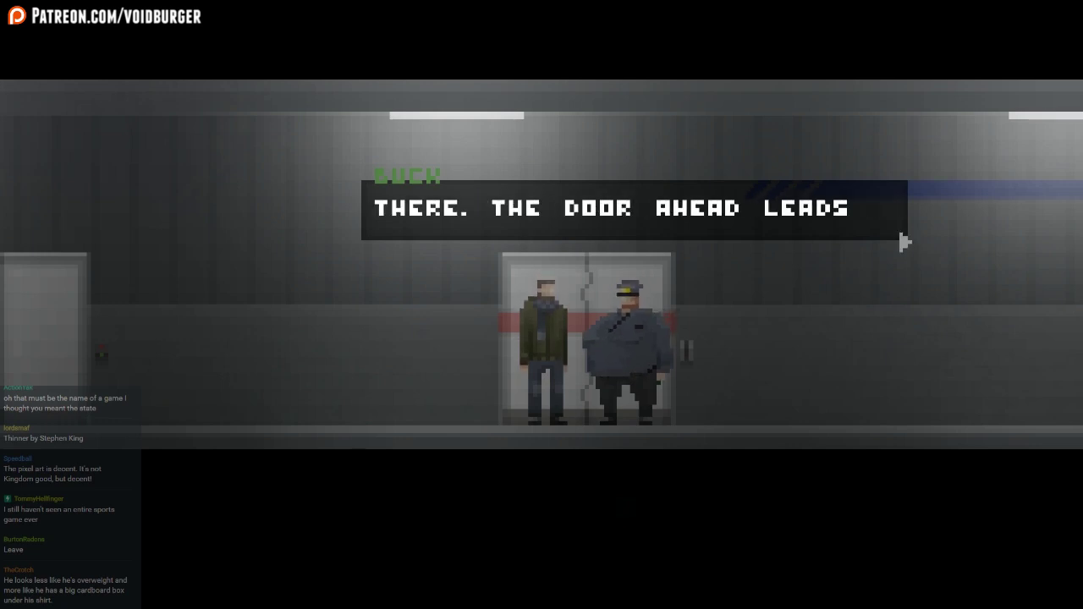
pyautogui.press('space')
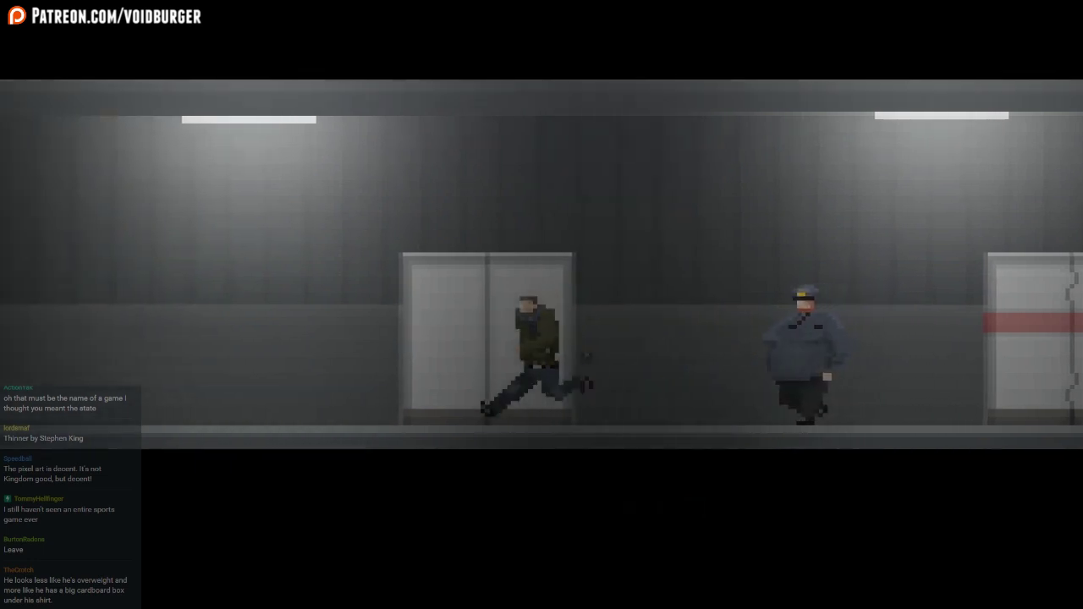
pyautogui.press('Left')
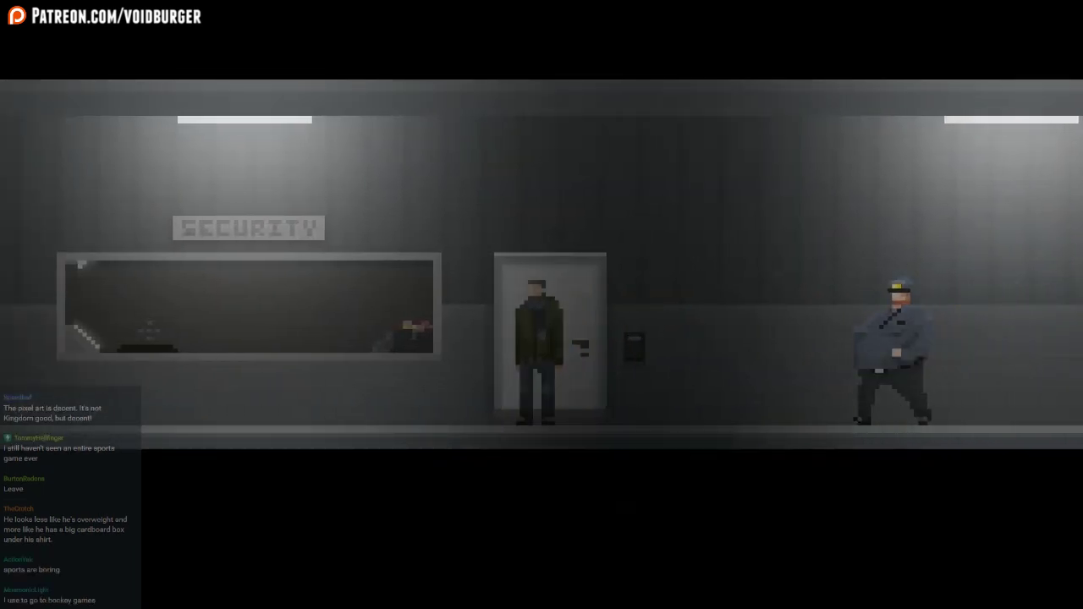
pyautogui.press('Left')
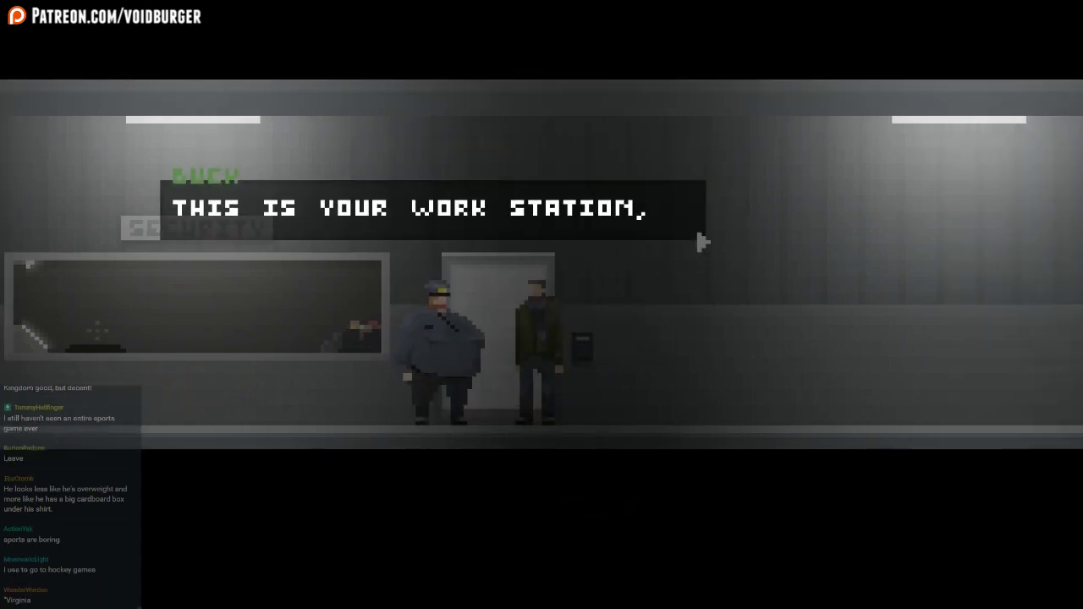
pyautogui.press('space')
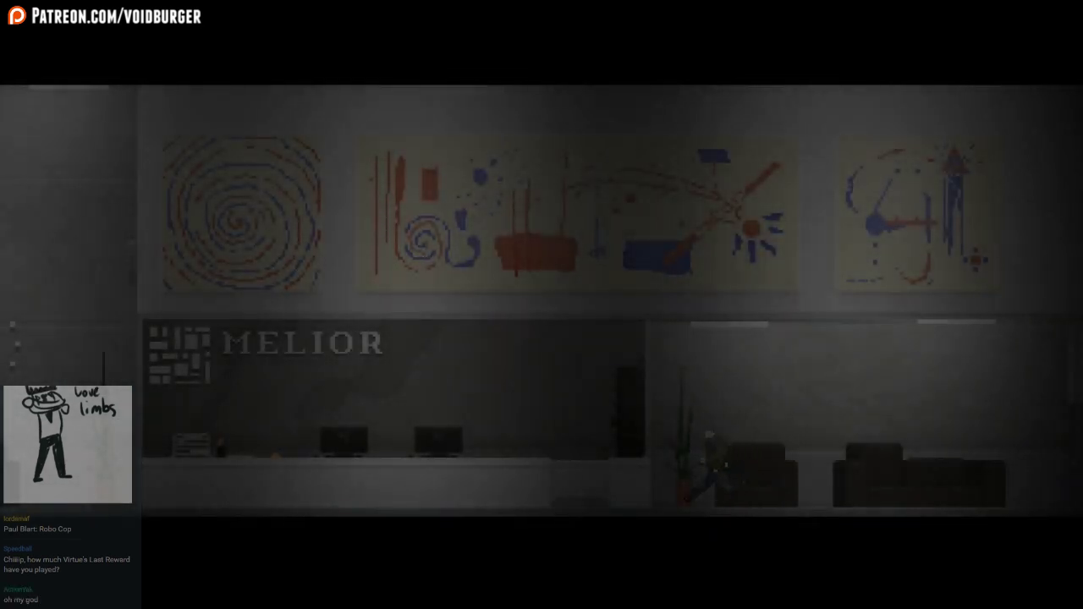
# Cross the Melior lobby, walk through the snowy forest, and enter the FACILITY door
pyautogui.press('Left')
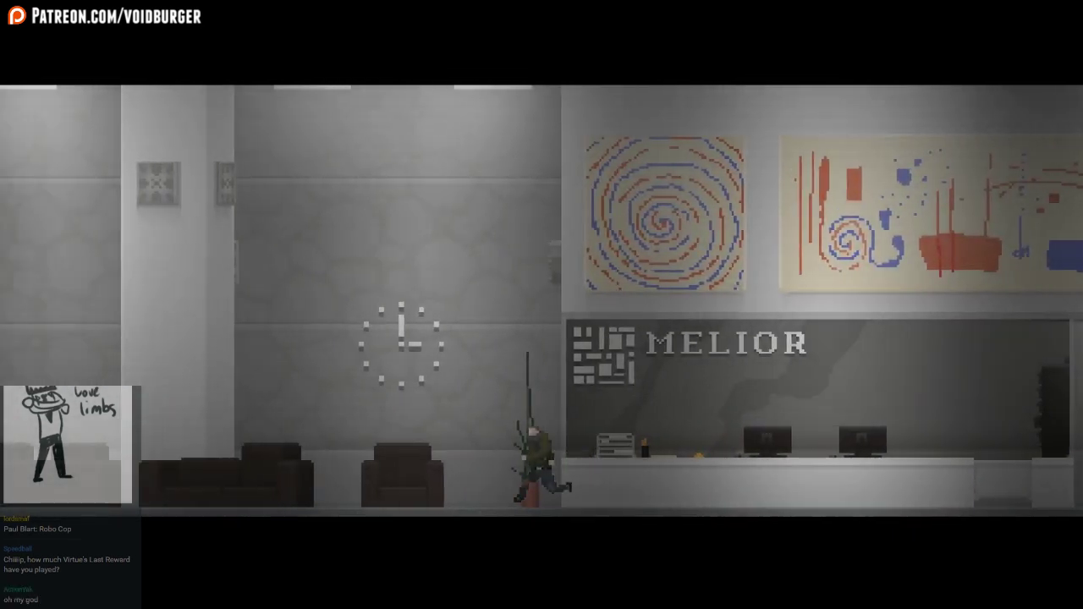
pyautogui.press('Left')
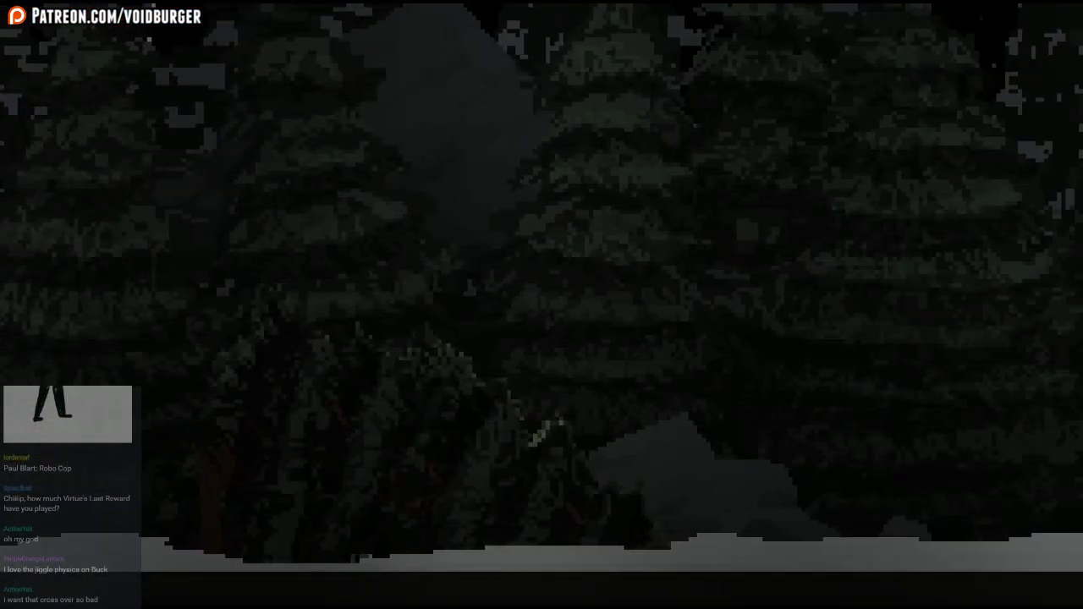
pyautogui.press('Right')
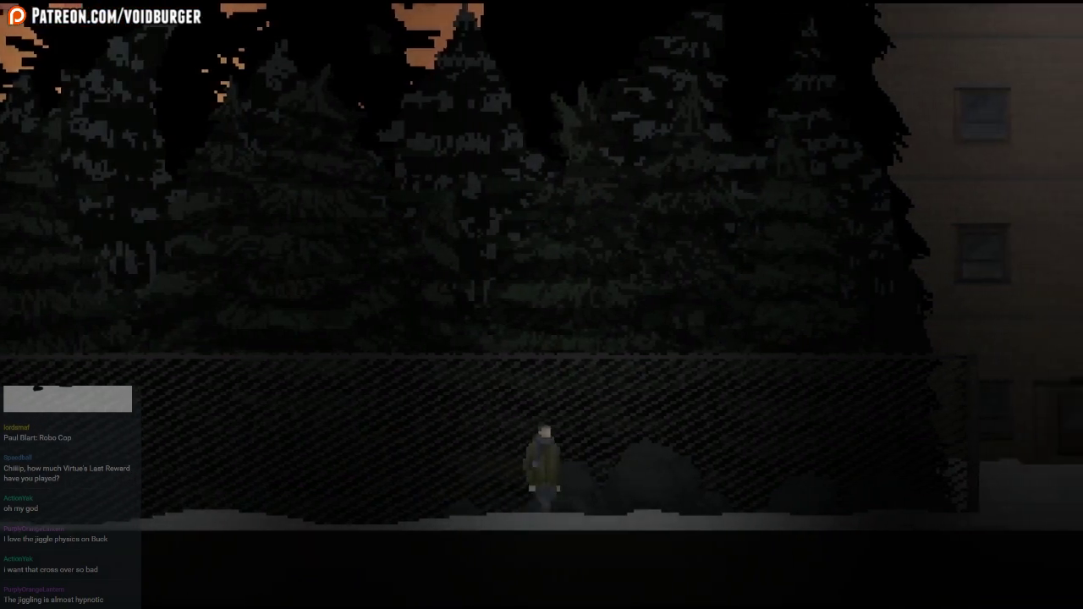
pyautogui.press('Right')
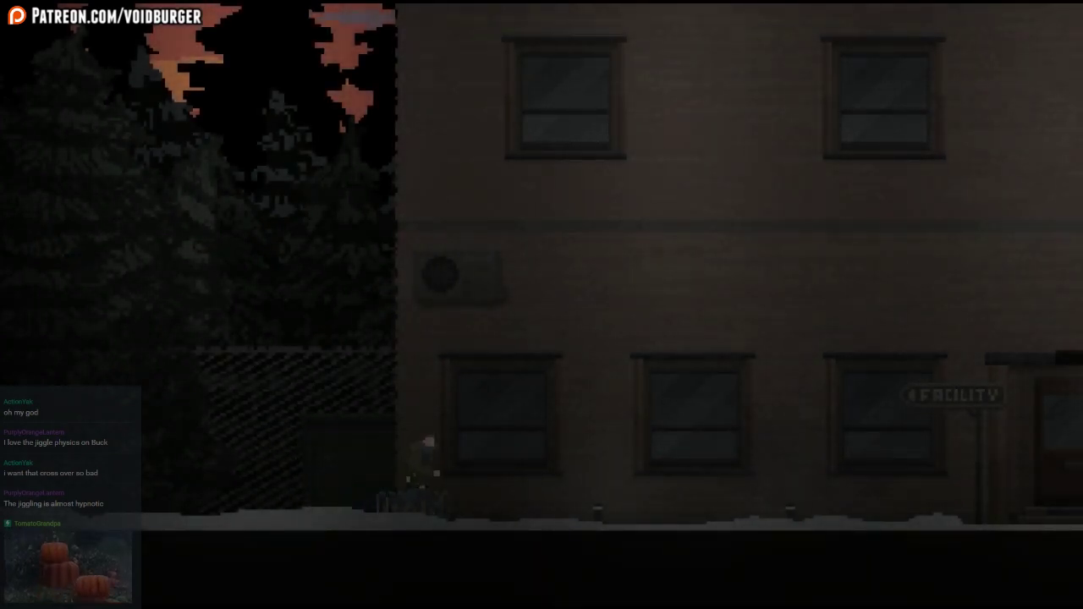
pyautogui.press('Right')
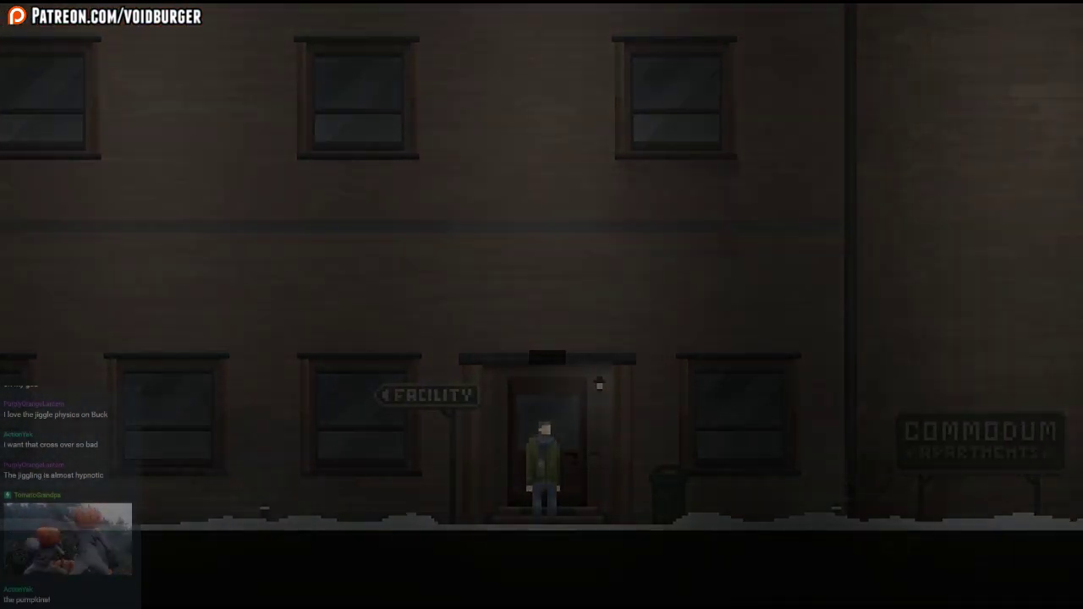
pyautogui.press('Up')
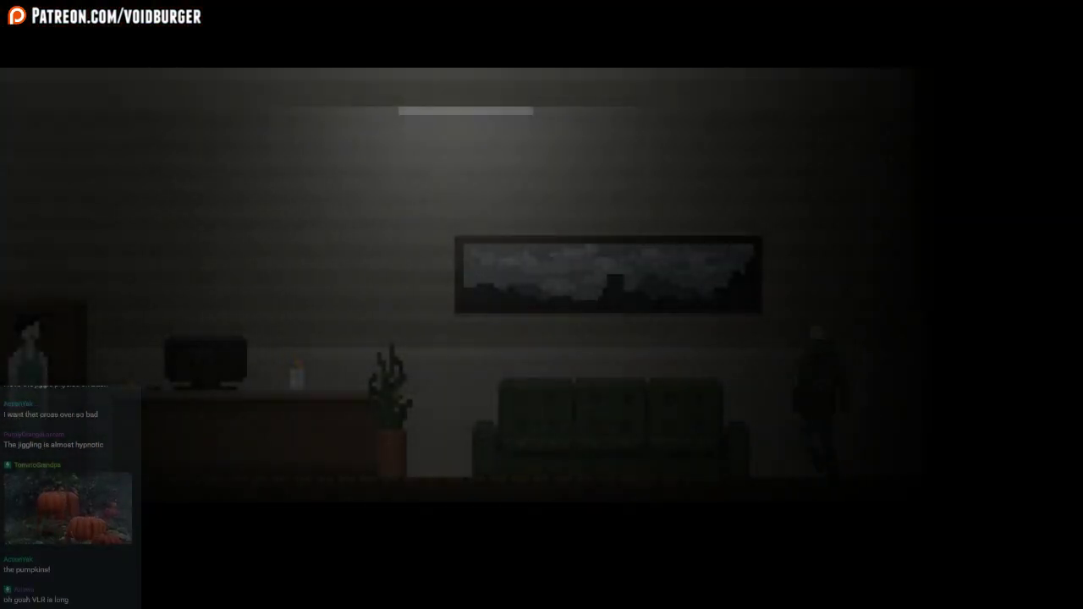
# Cross the living room to the elevator and ride it to the chosen floor
pyautogui.press('Left')
pyautogui.press('Up')
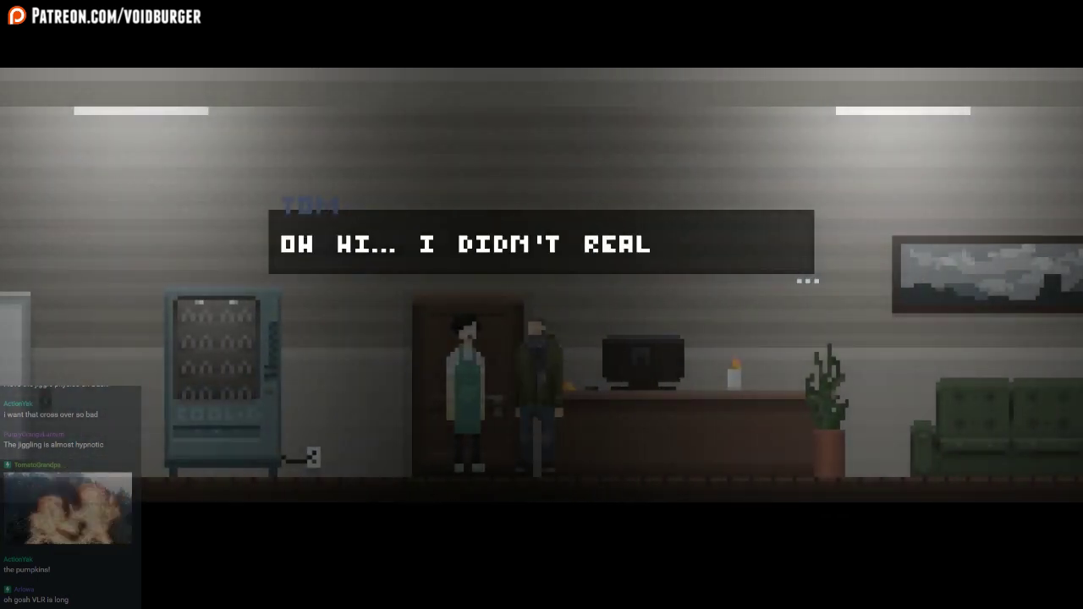
pyautogui.press('Left')
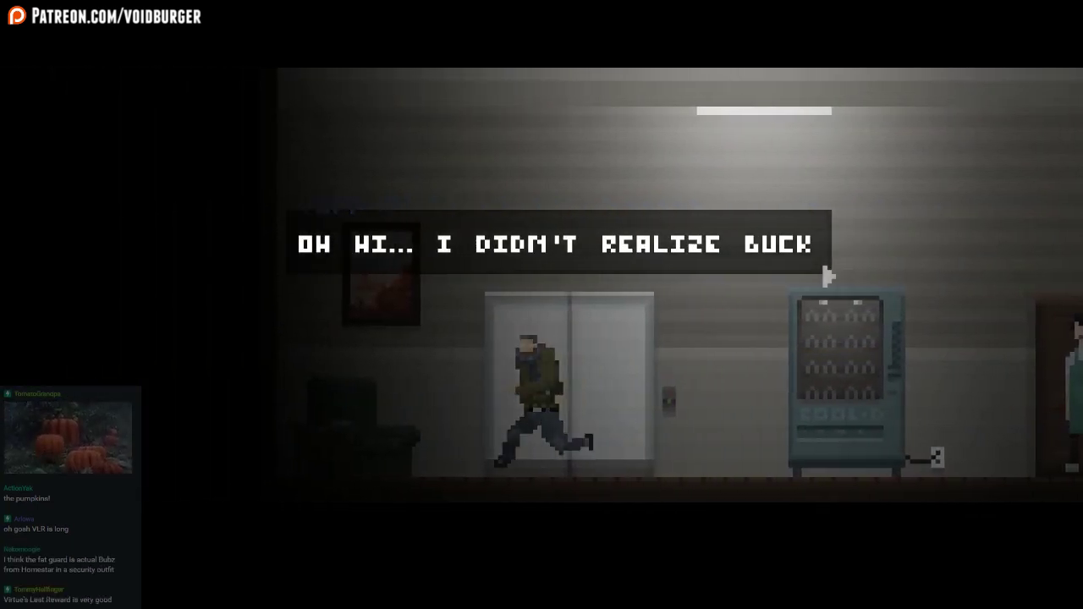
pyautogui.press('Right')
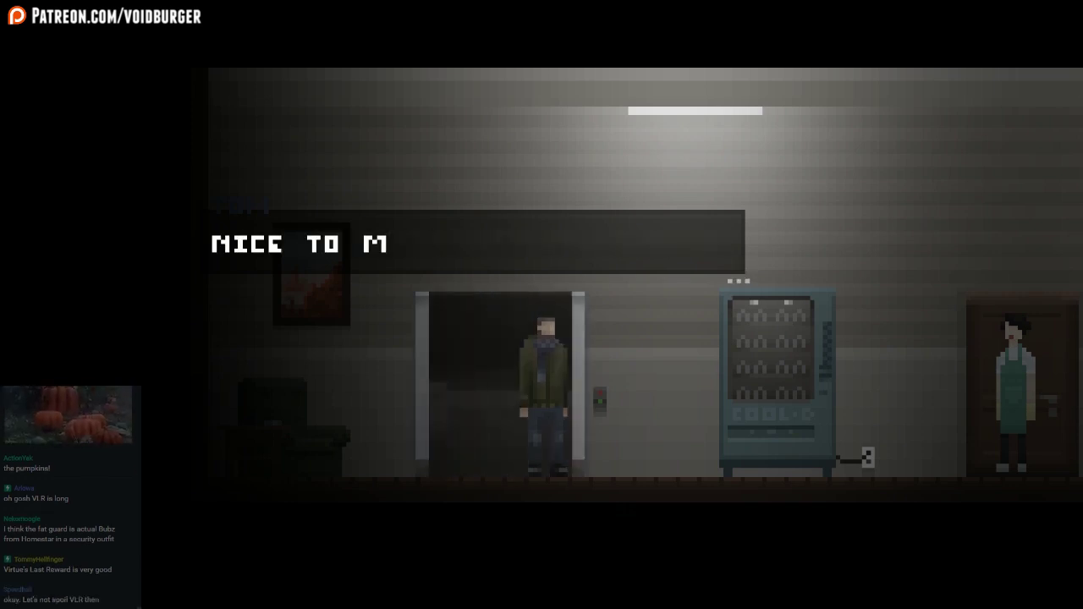
pyautogui.press('Up')
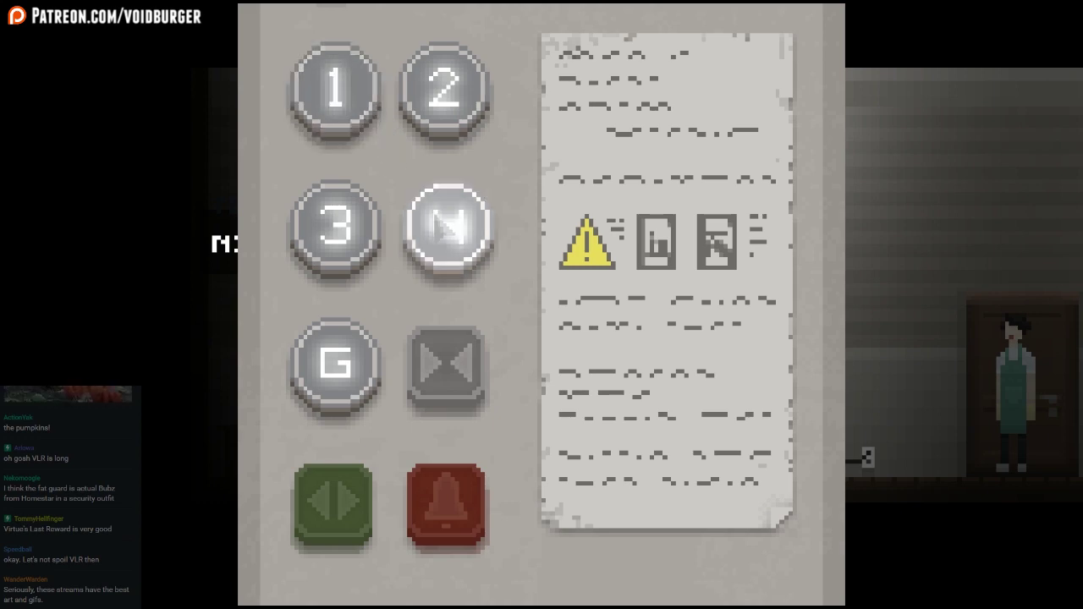
pyautogui.press('Return')
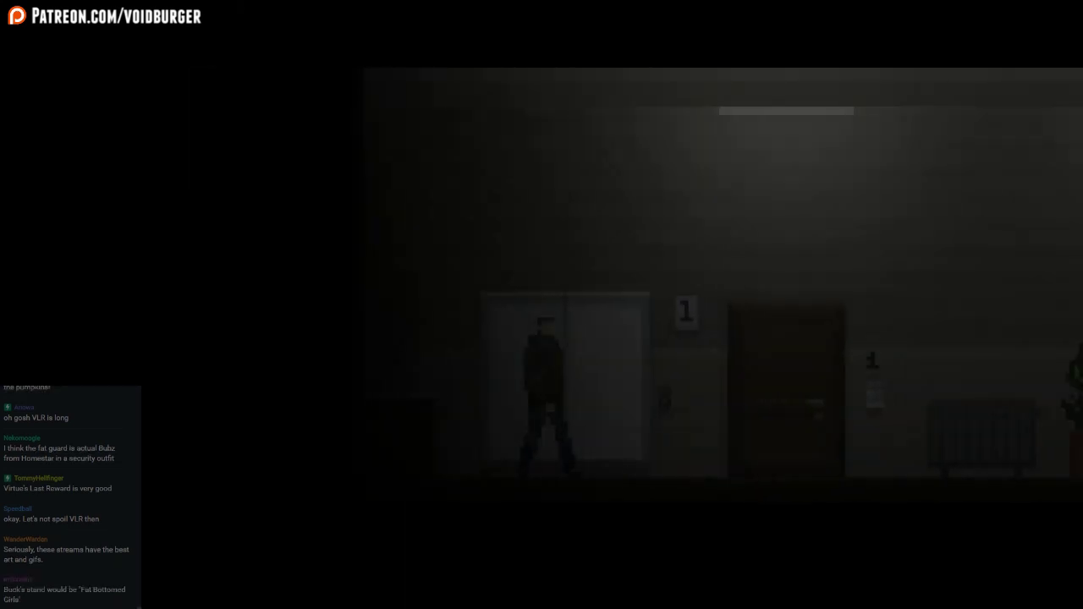
# Walk right past the numbered doors, return left, and bring up the elevator's floor panel
pyautogui.press('Right')
pyautogui.press('Right')
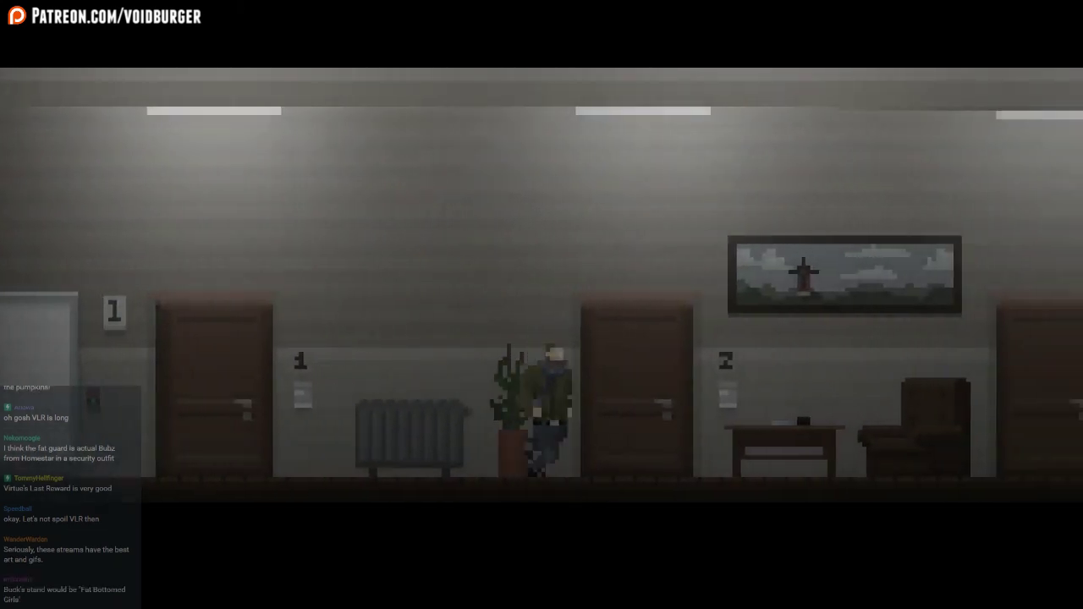
pyautogui.press('Right')
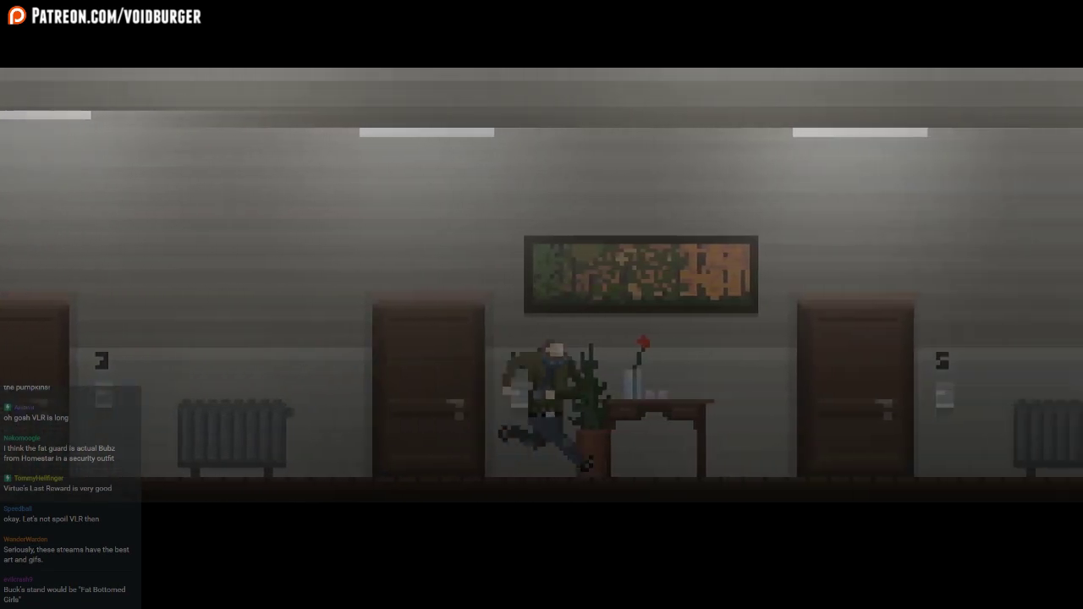
pyautogui.press('Right')
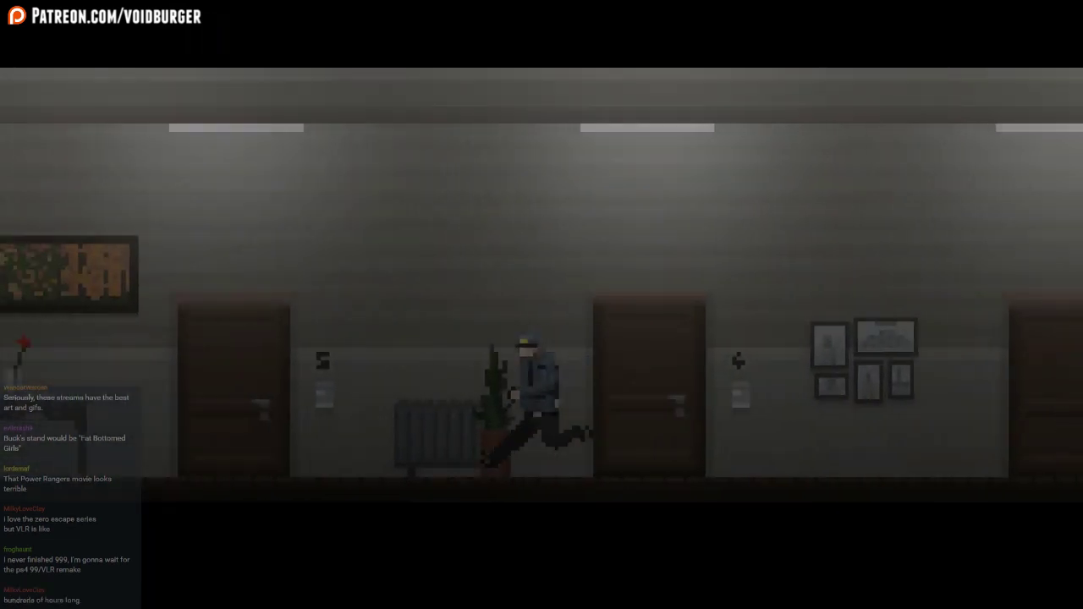
pyautogui.press('Left')
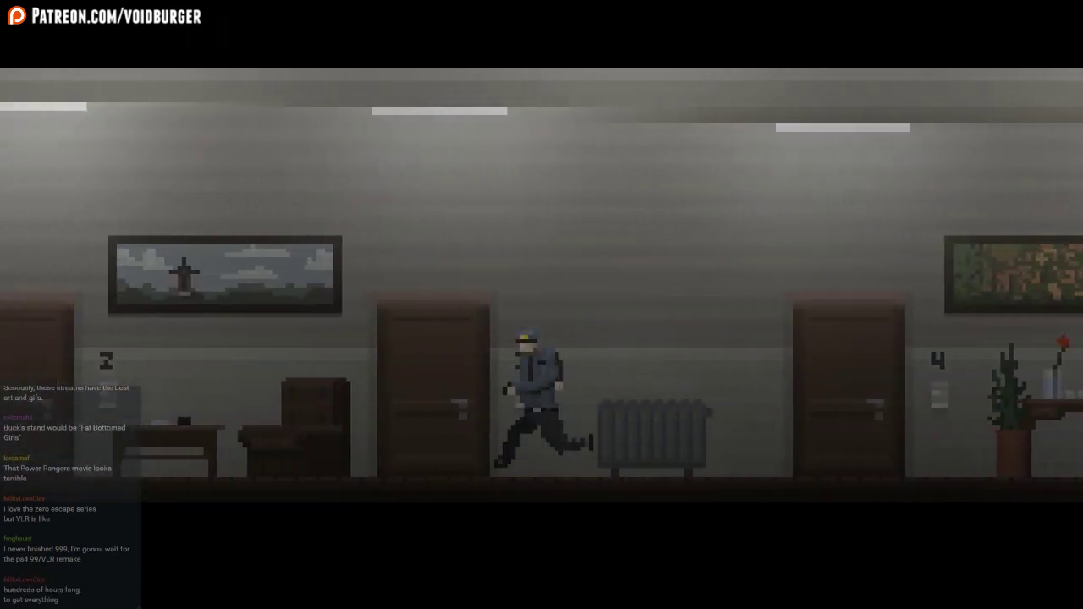
pyautogui.press('Left')
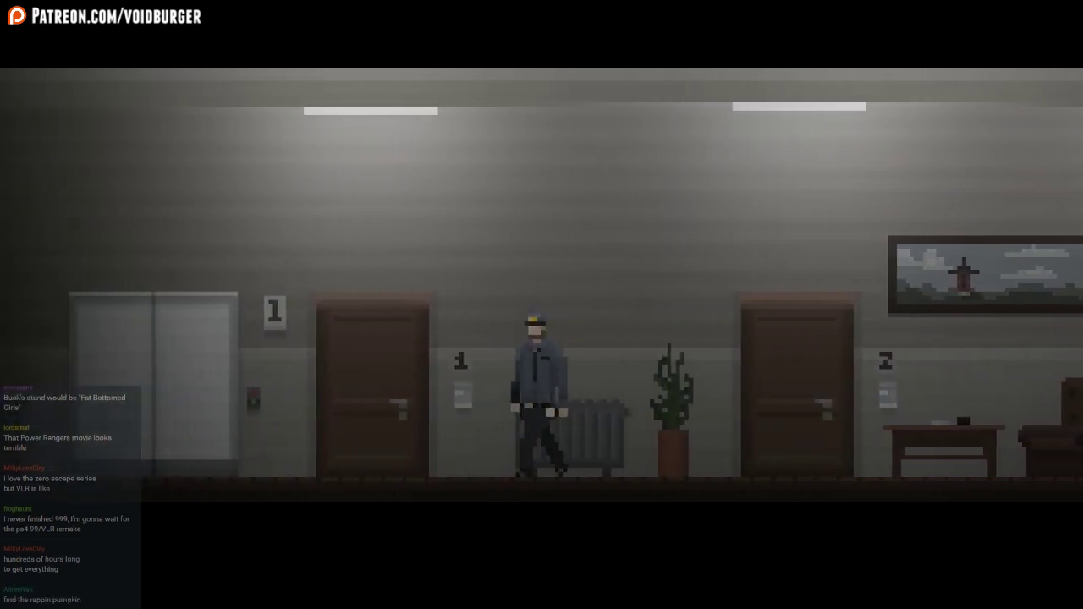
pyautogui.press('Left')
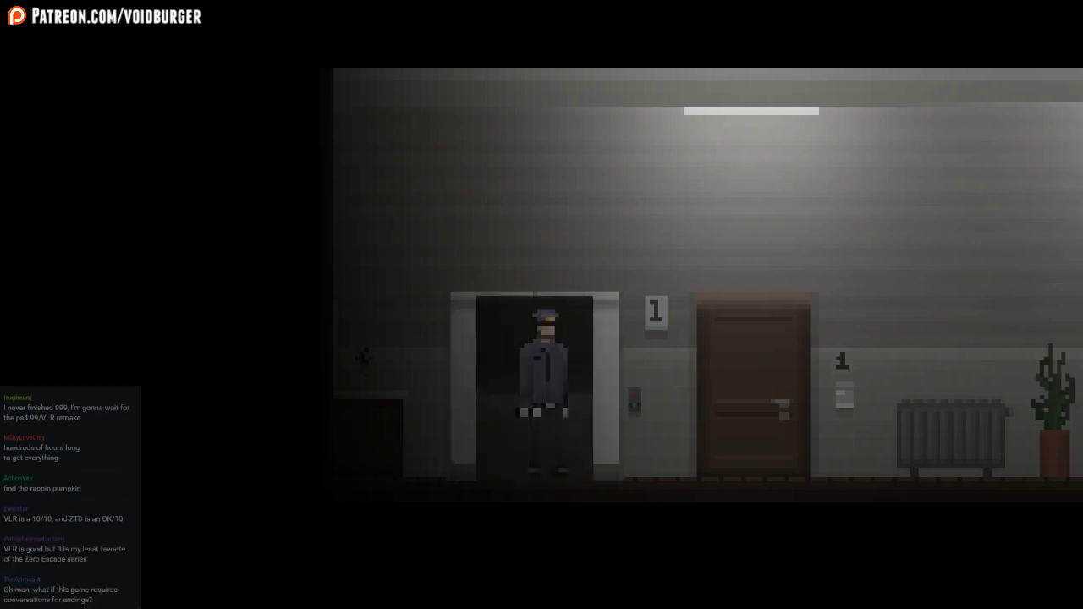
pyautogui.press('Up')
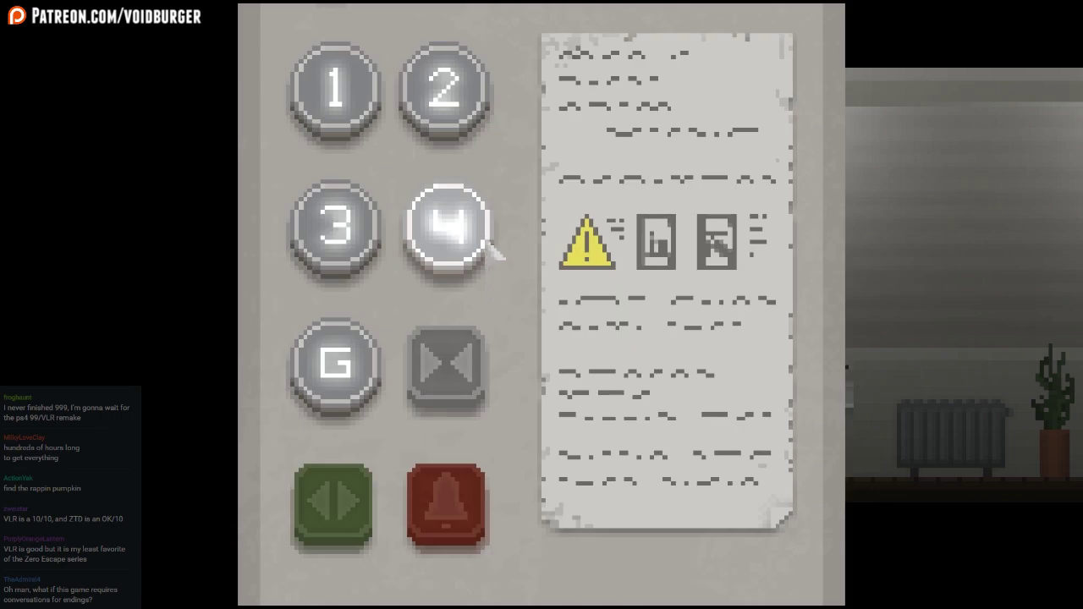
# Take the elevator to floor G and walk left through the dining room to the kitchen
pyautogui.click(337, 366)
pyautogui.press('Right')
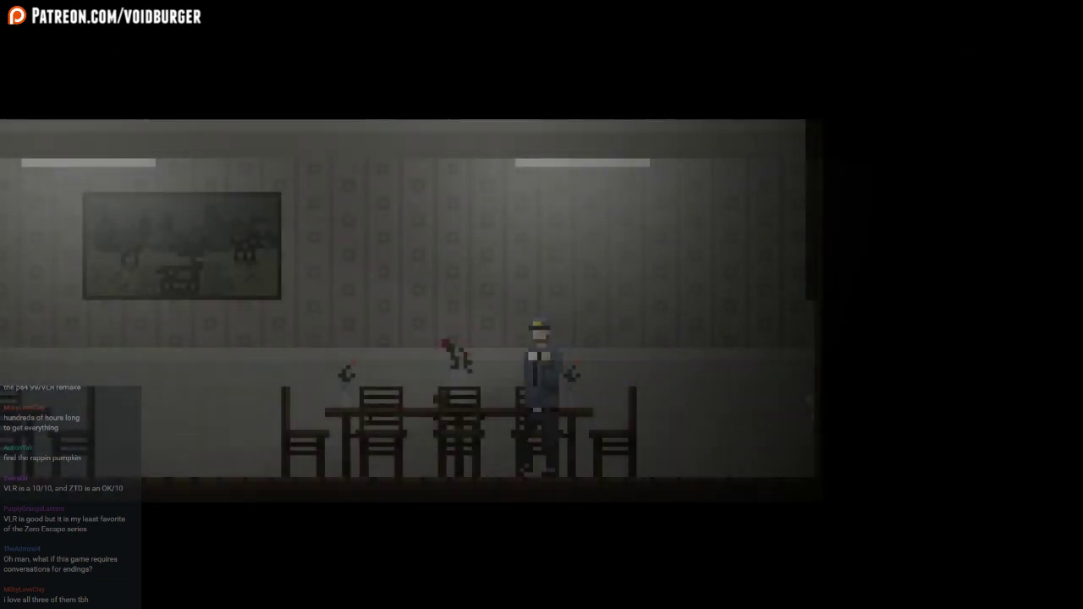
pyautogui.press('Left')
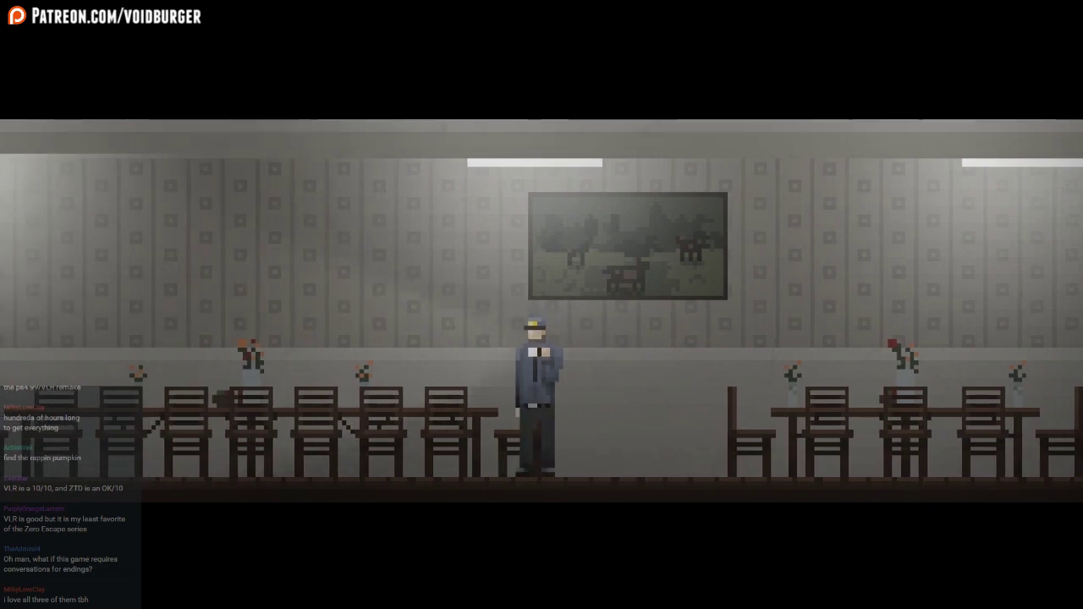
pyautogui.press('Left')
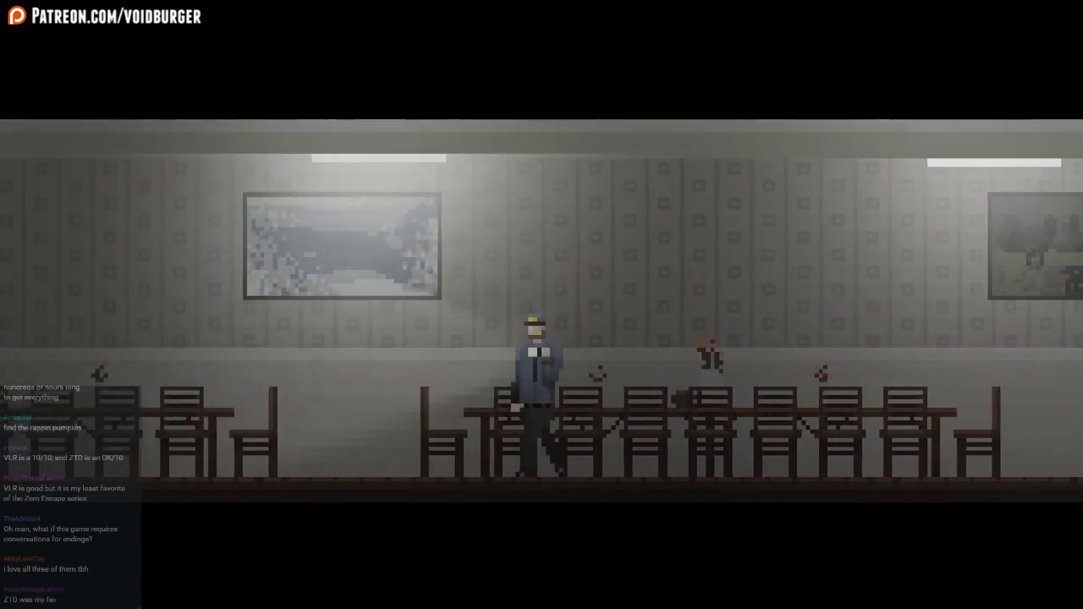
pyautogui.press('Left')
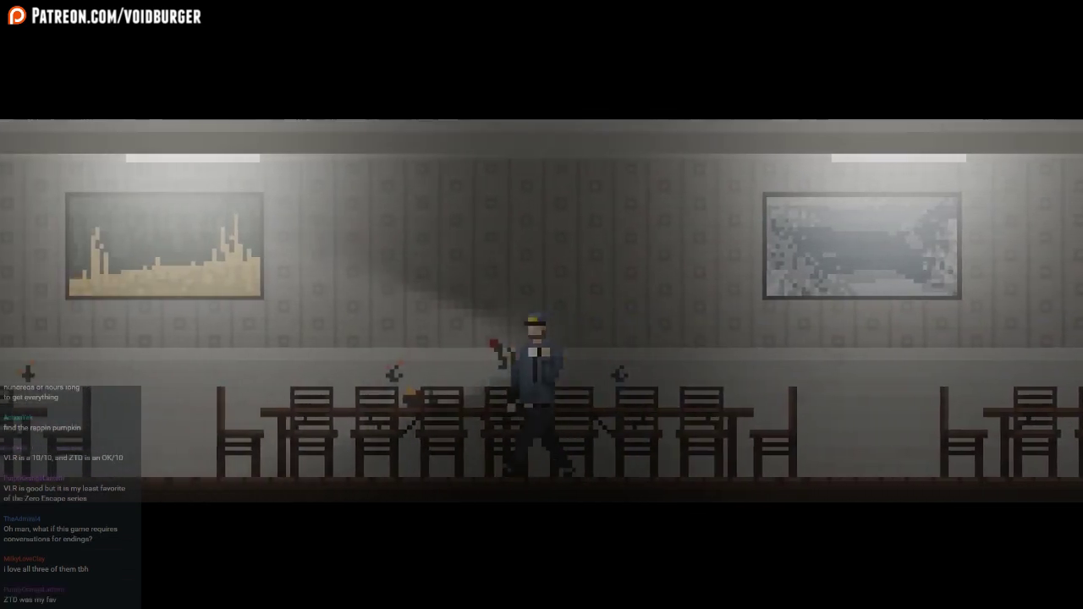
pyautogui.press('Left')
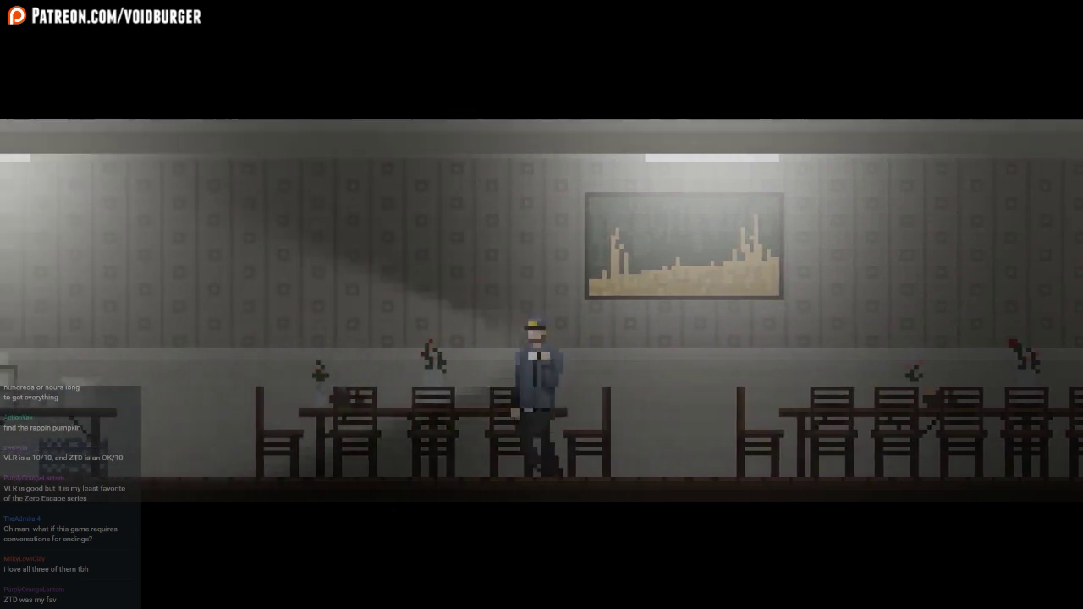
pyautogui.press('Left')
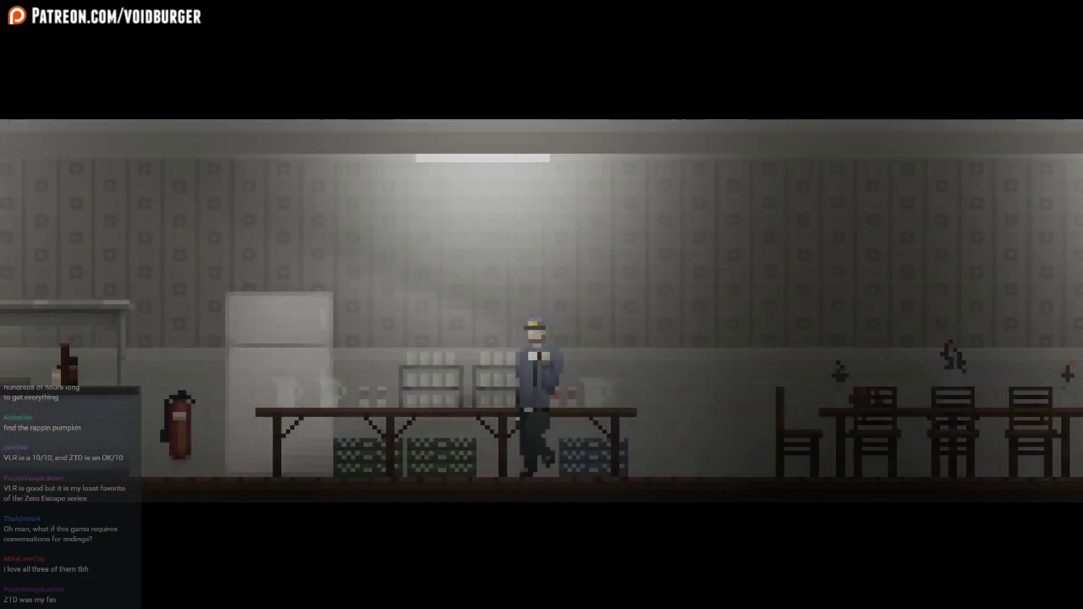
pyautogui.press('Left')
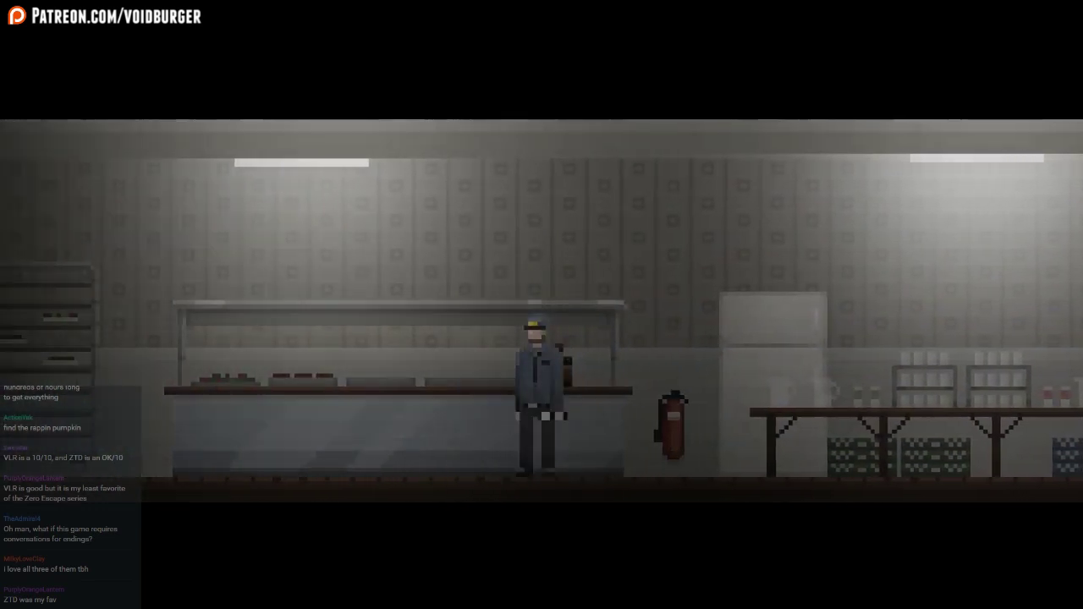
# Pick up the fire extinguisher and check it in the inventory
pyautogui.press('Right')
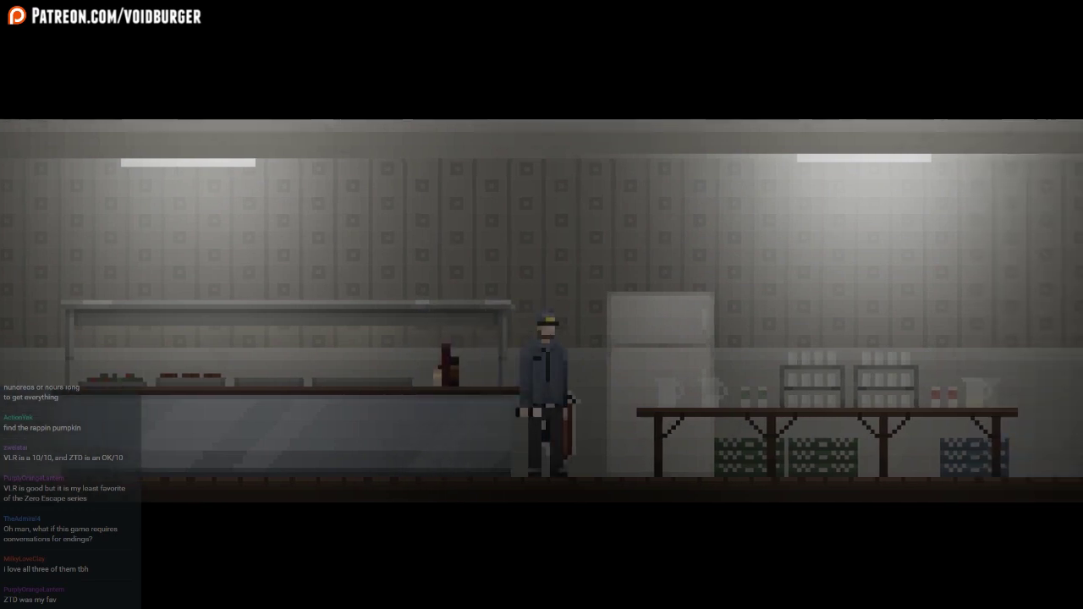
pyautogui.press('Left')
pyautogui.press('i')
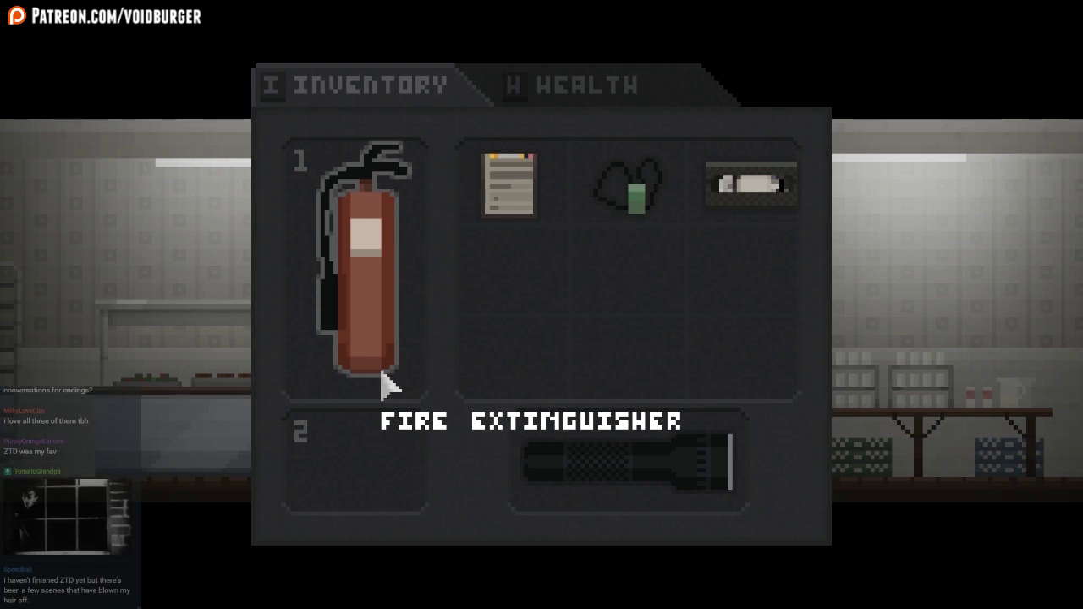
pyautogui.press('i')
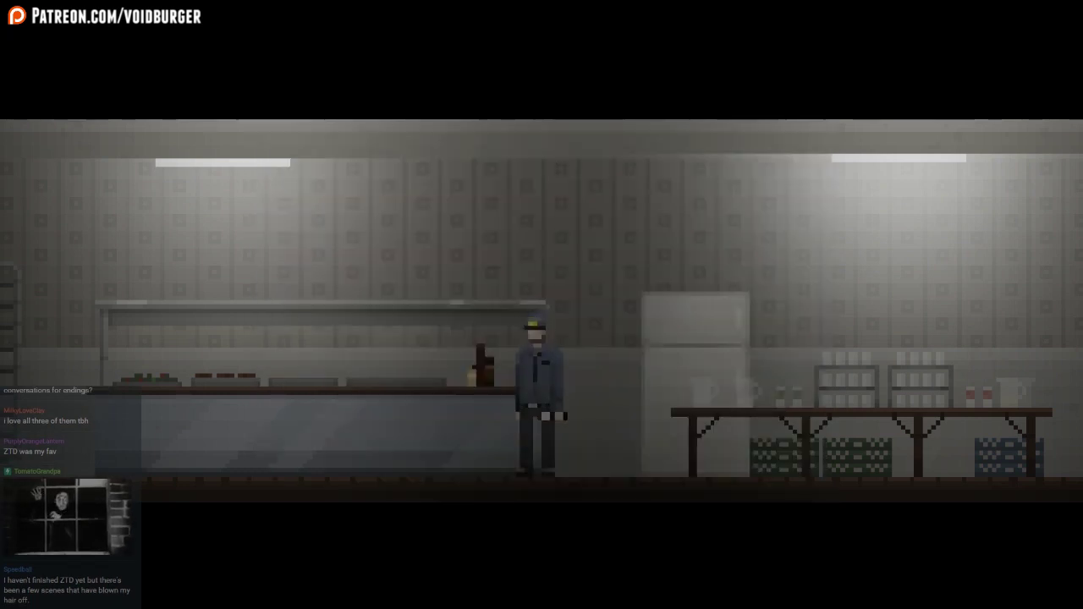
# Explore the dark kitchen past the sinks and ovens, then run back left
pyautogui.press('Left')
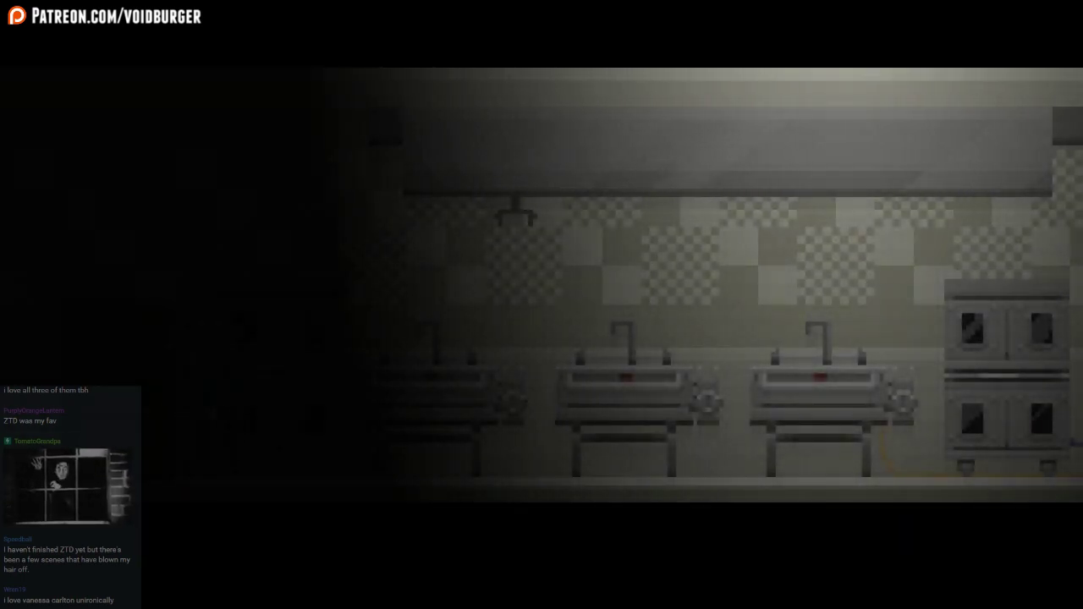
pyautogui.press('Right')
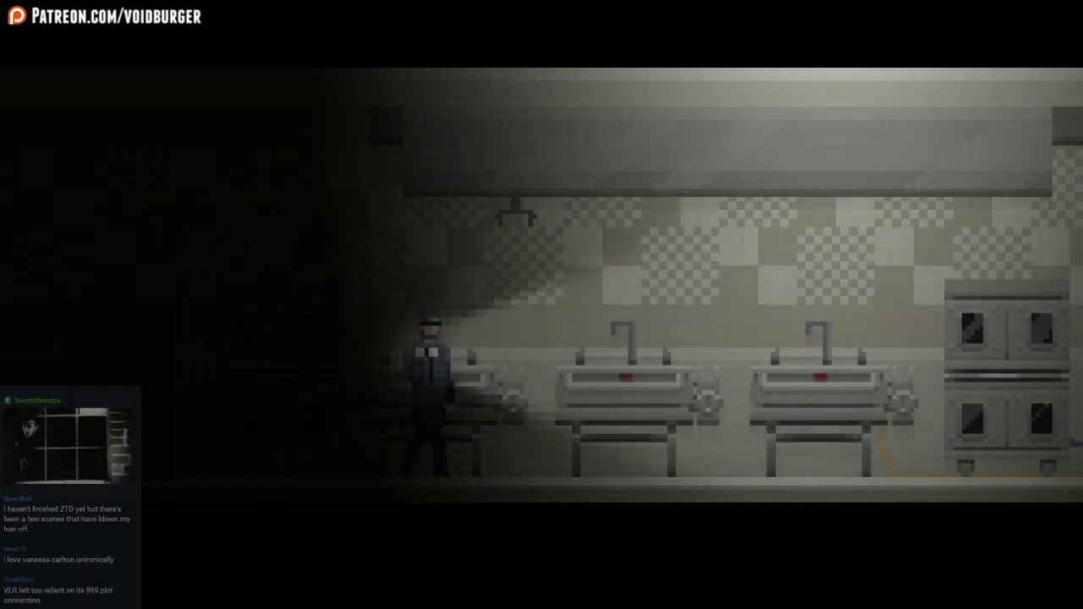
pyautogui.press('Right')
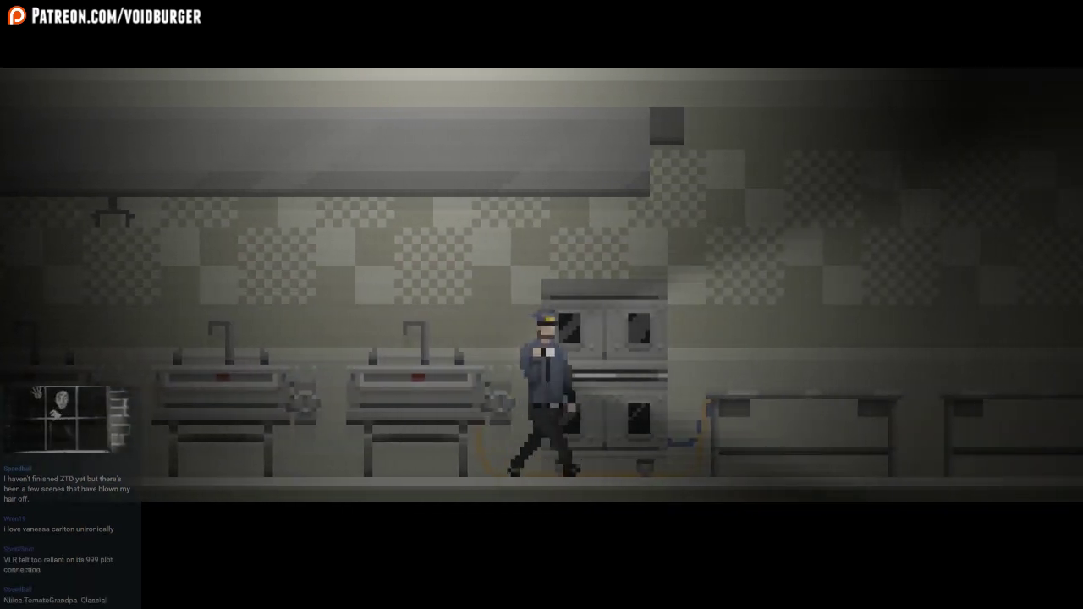
pyautogui.press('Right')
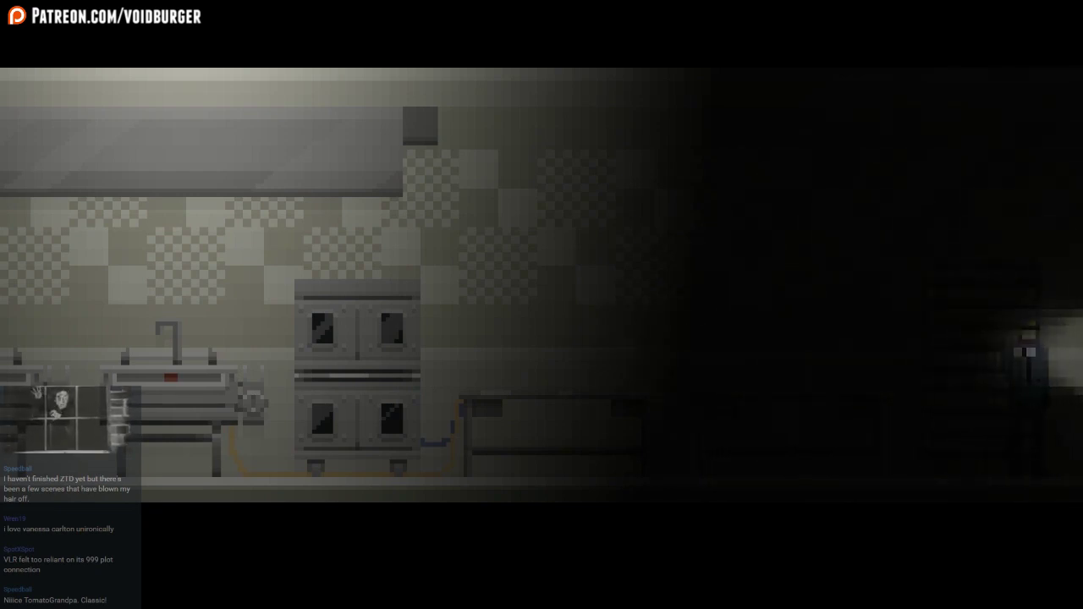
pyautogui.press('Left')
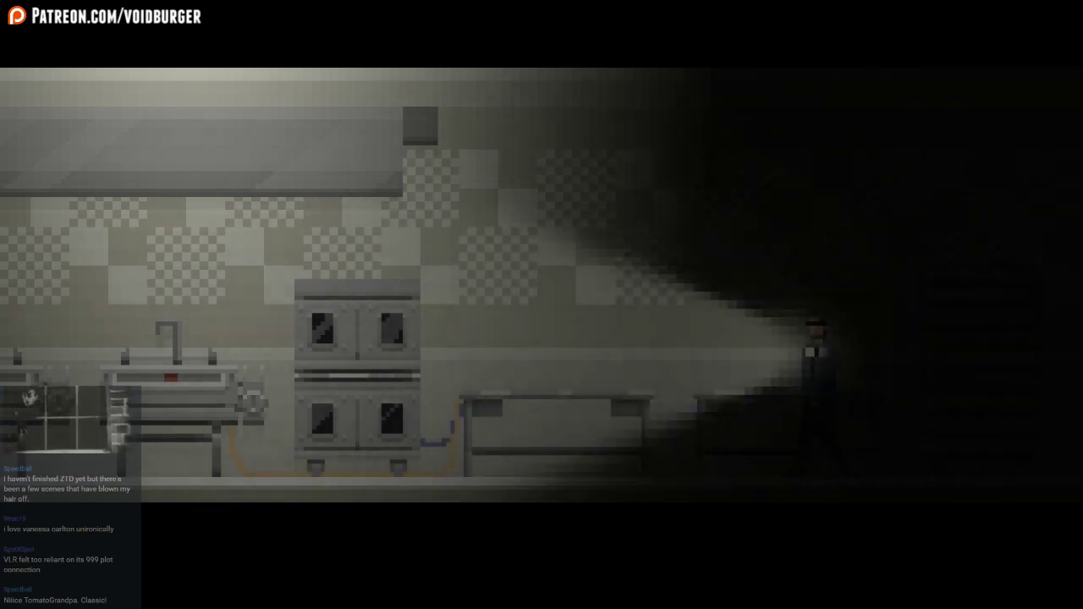
pyautogui.press('Left')
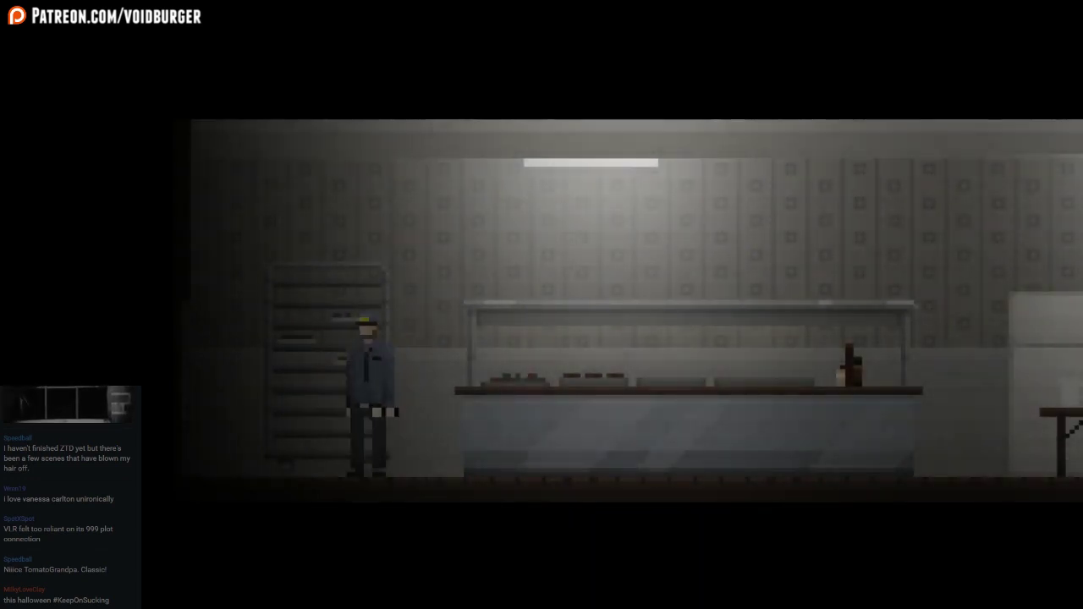
# Run right through the dining room and past the desk toward the lounge couch
pyautogui.press('Right')
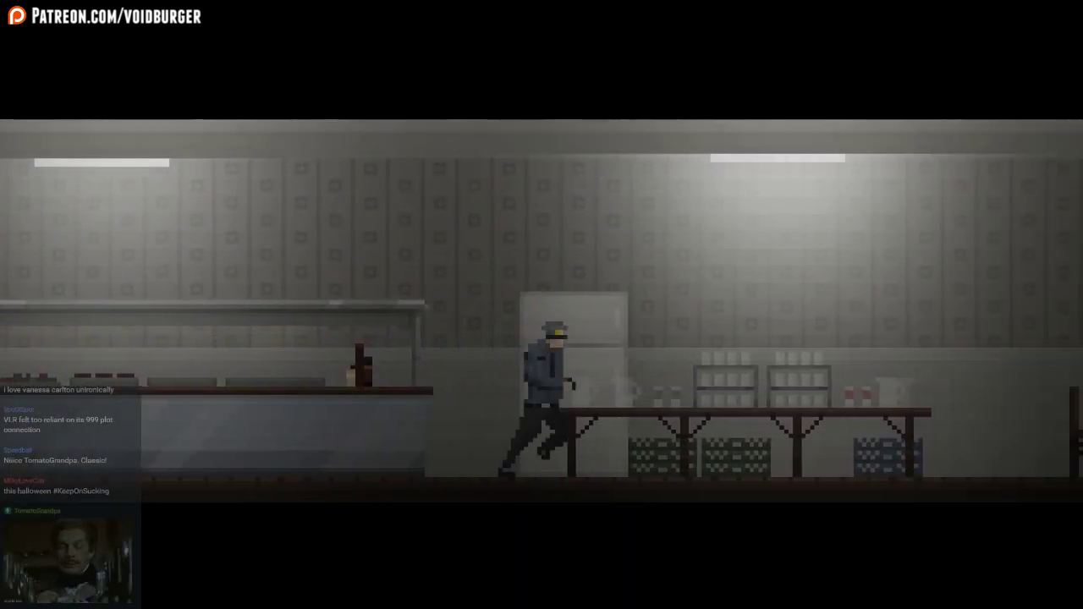
pyautogui.press('Right')
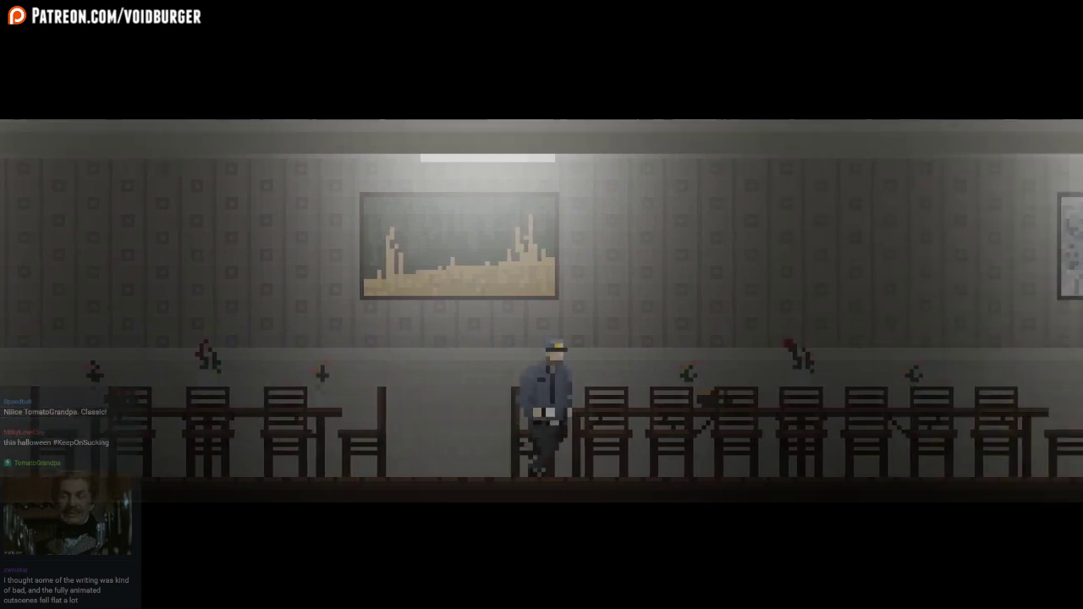
pyautogui.press('Right')
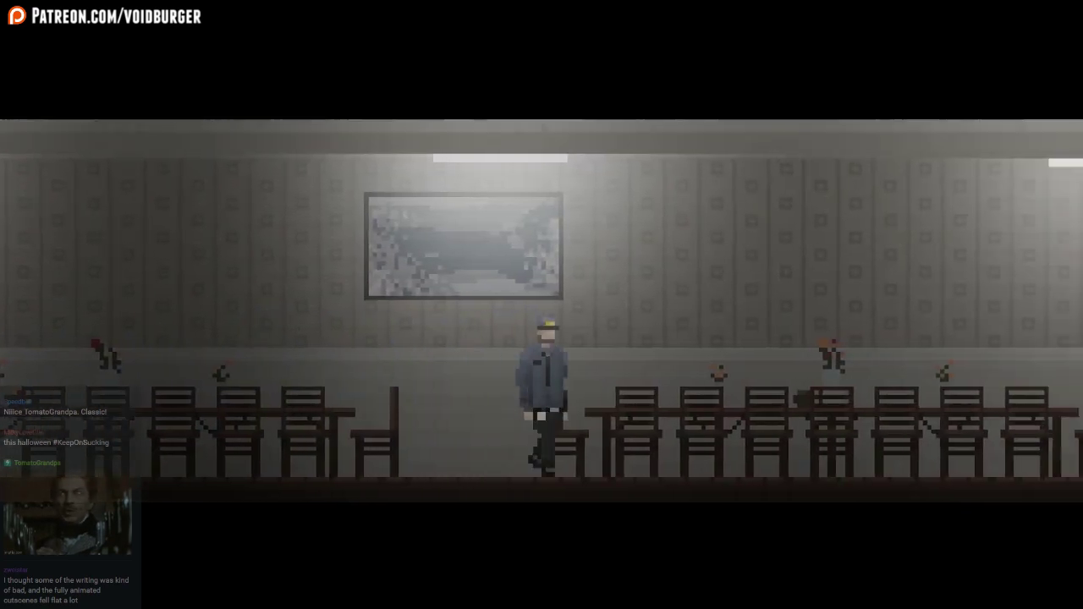
pyautogui.press('Right')
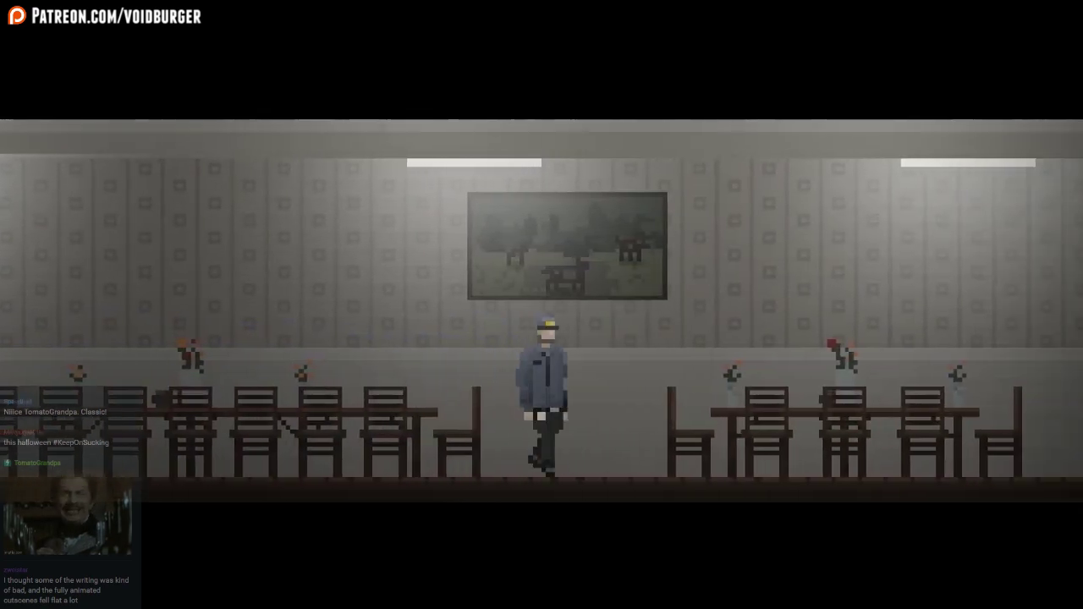
pyautogui.press('Right')
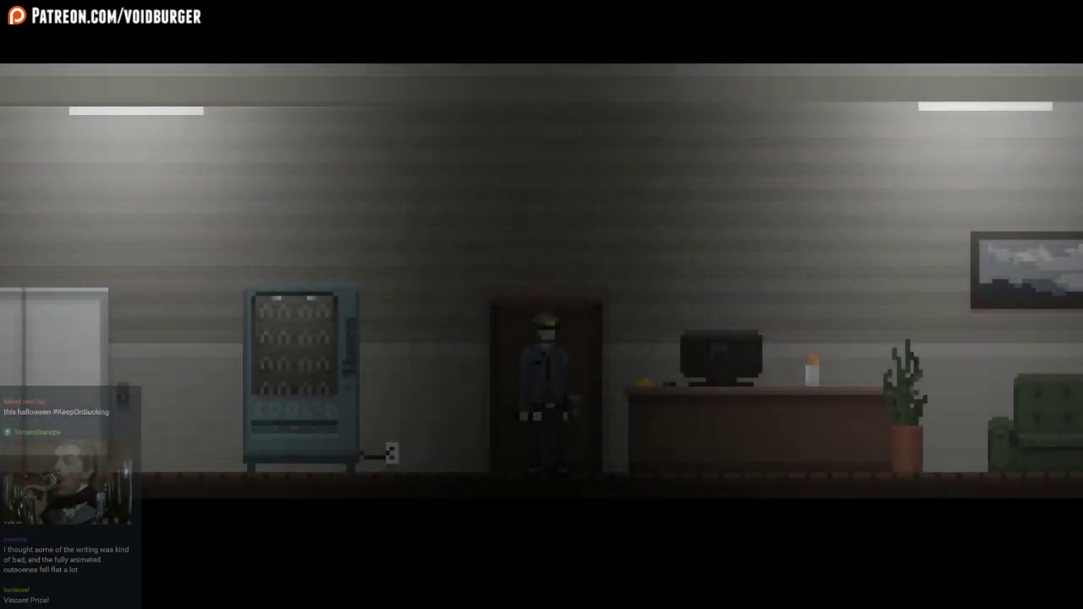
pyautogui.press('Right')
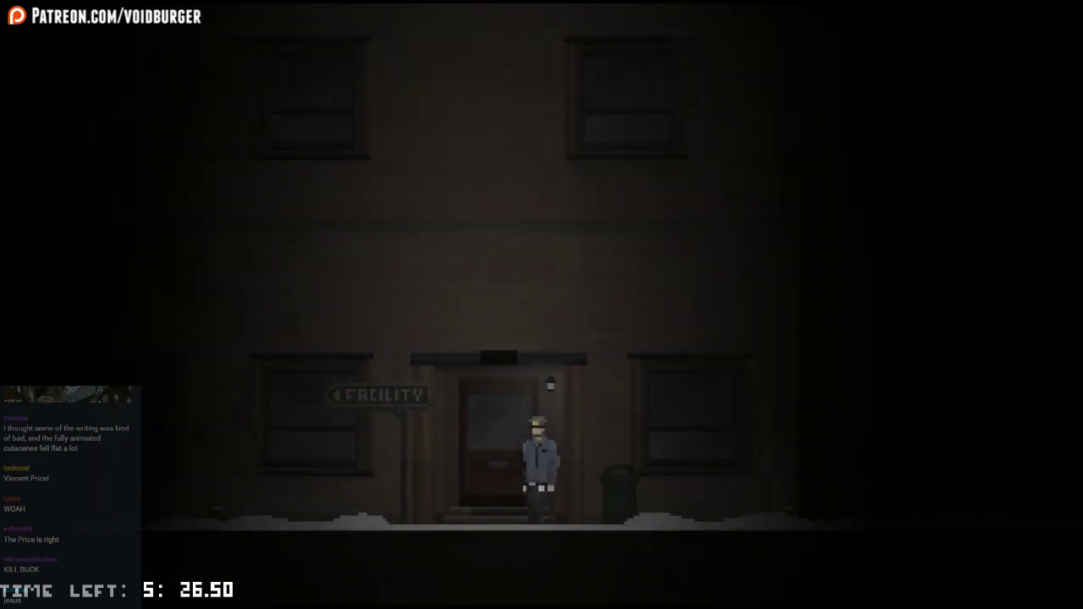
# Exit the facility and run left outside, away from the building
pyautogui.press('Left')
pyautogui.press('Left')
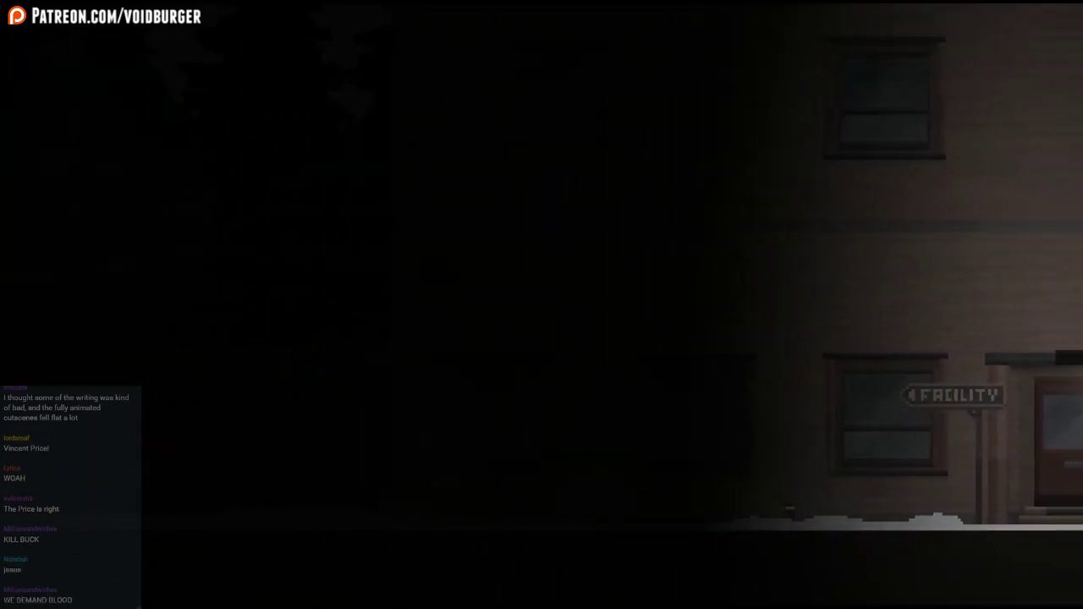
pyautogui.press('Left')
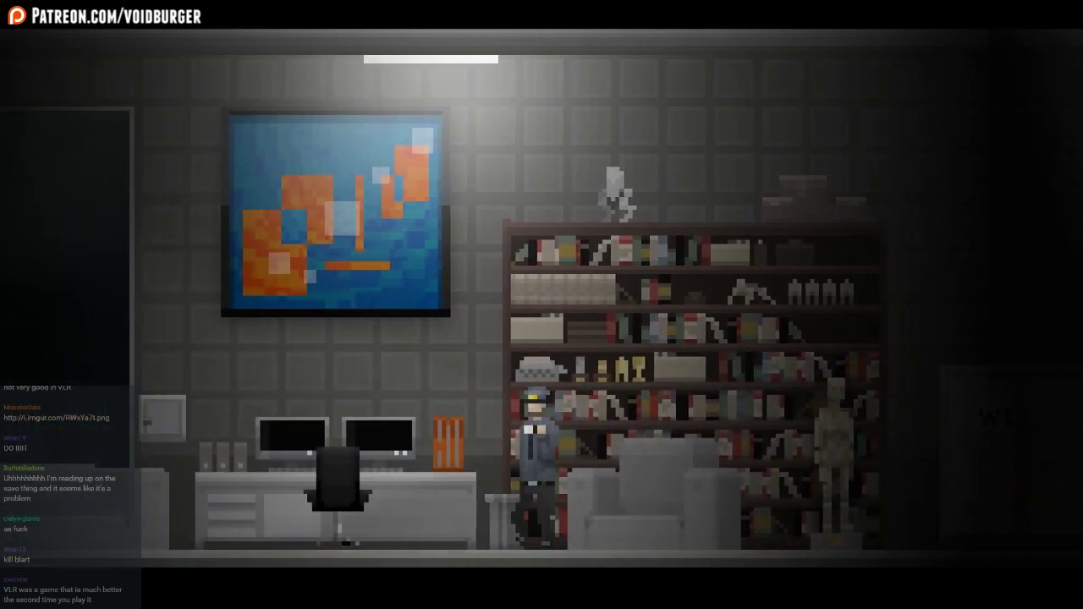
# Walk left past the desk to the wall safe by the door and inspect its keypad
pyautogui.press('Left')
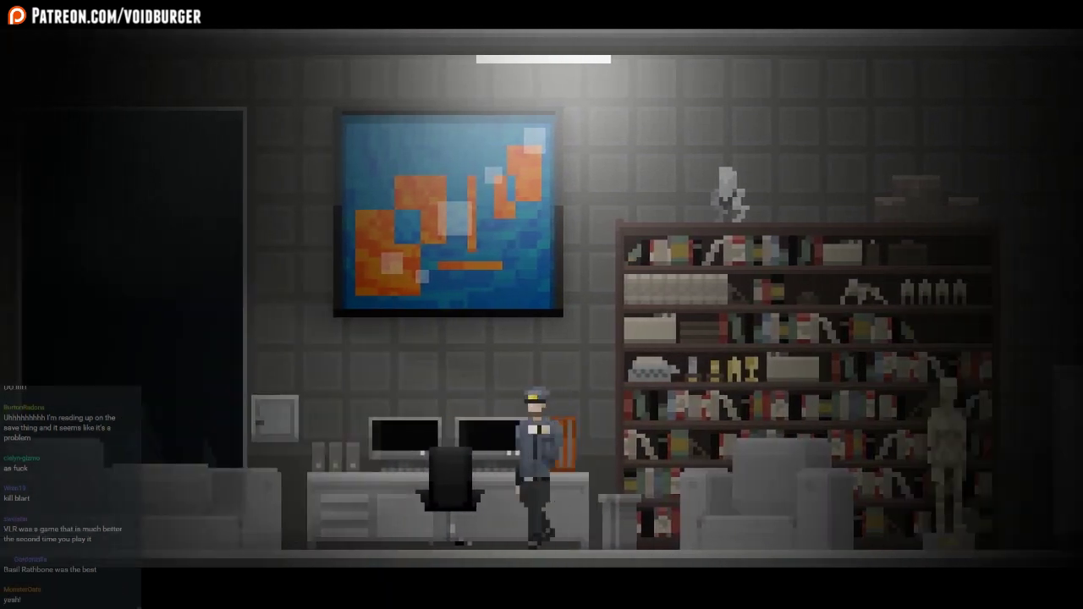
pyautogui.press('Left')
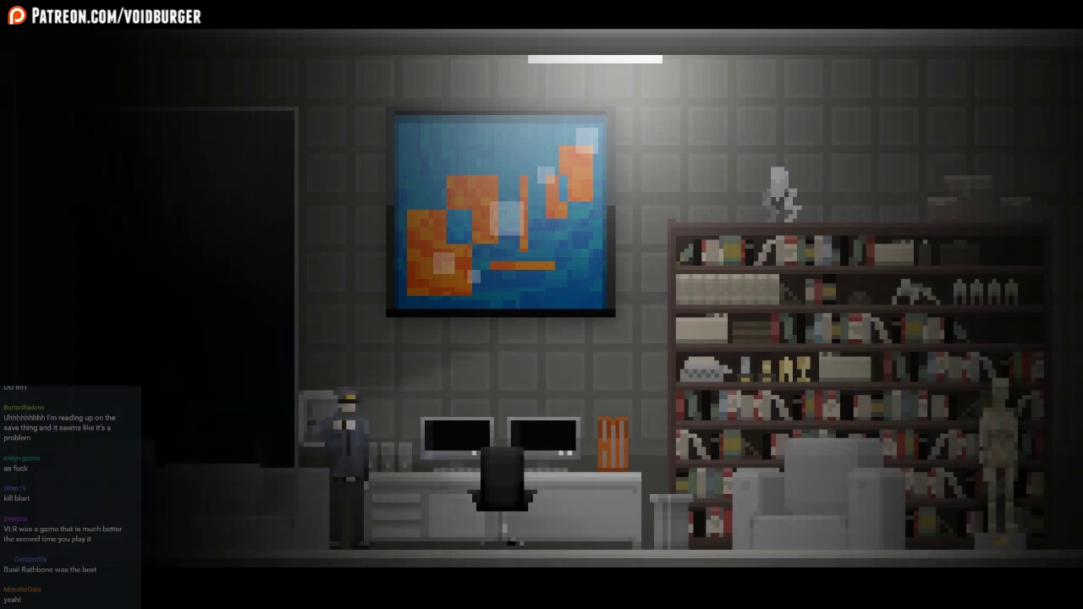
pyautogui.press('Return')
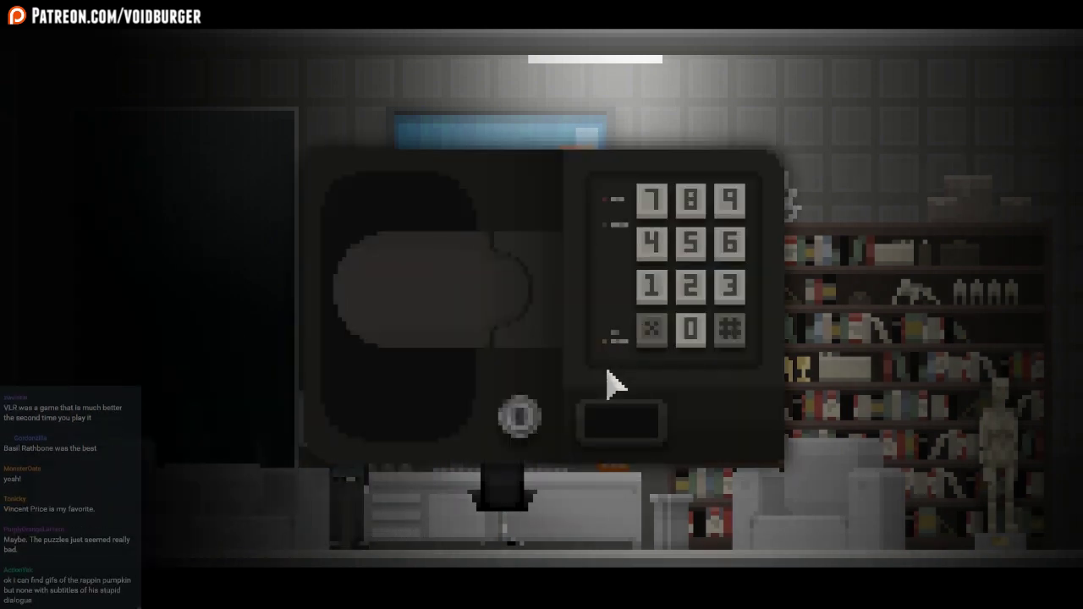
# Try the safe codes 999, 696, one starting 045, and 666; all fail
pyautogui.click(729, 201)
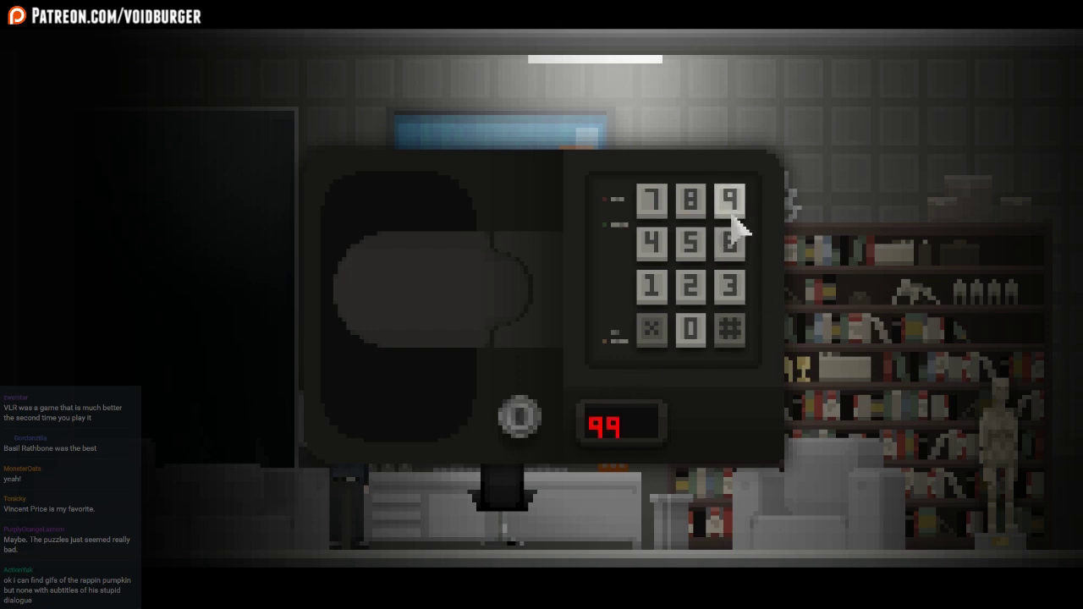
pyautogui.click(733, 216)
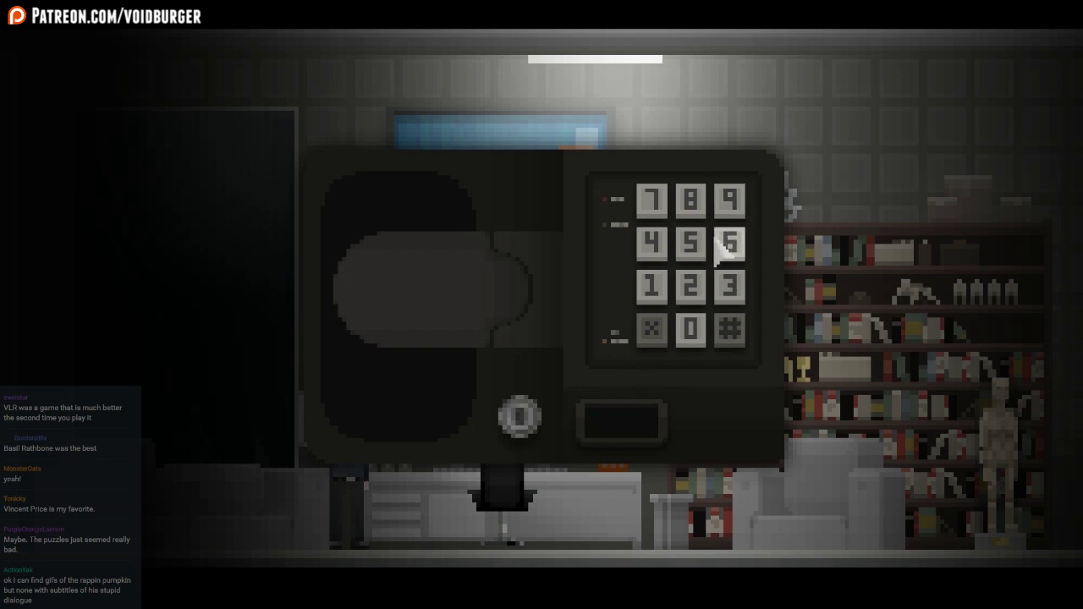
pyautogui.click(730, 243)
pyautogui.click(730, 201)
pyautogui.click(729, 243)
pyautogui.click(690, 330)
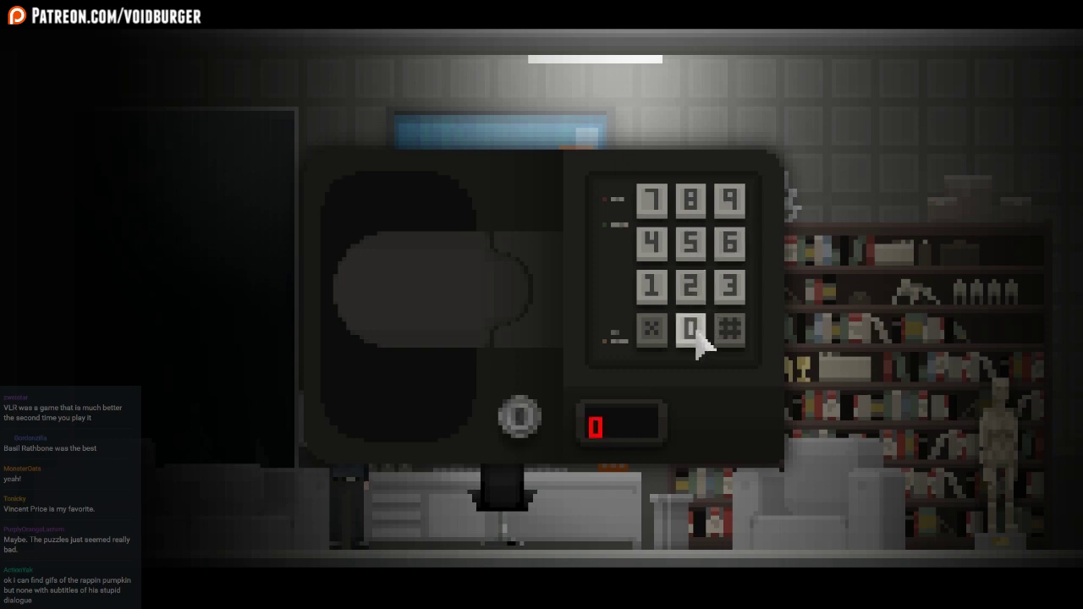
pyautogui.click(651, 244)
pyautogui.click(690, 243)
pyautogui.click(652, 286)
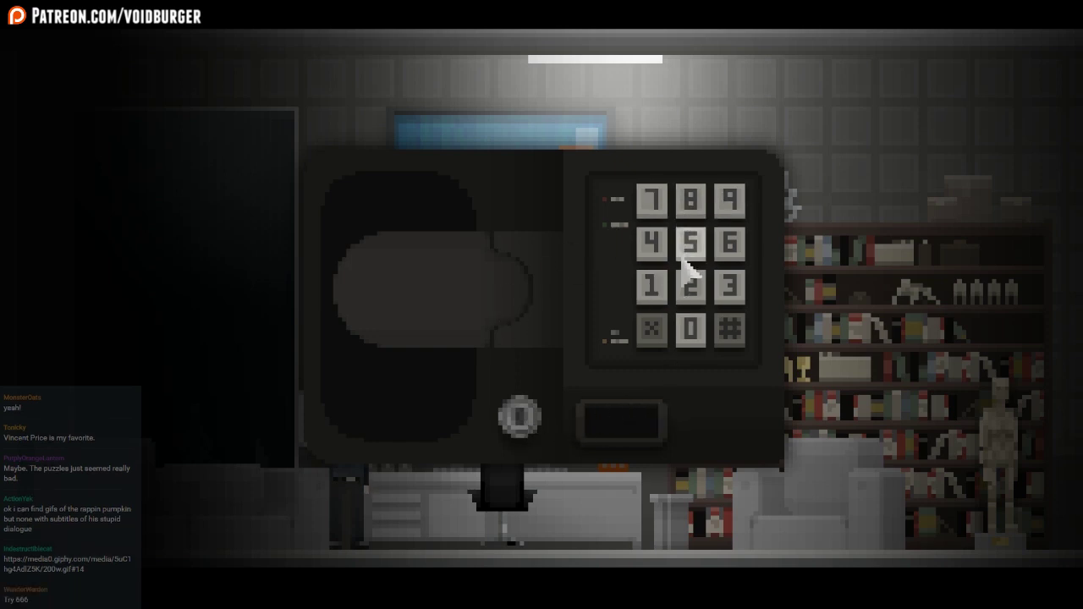
pyautogui.click(730, 244)
pyautogui.click(730, 244)
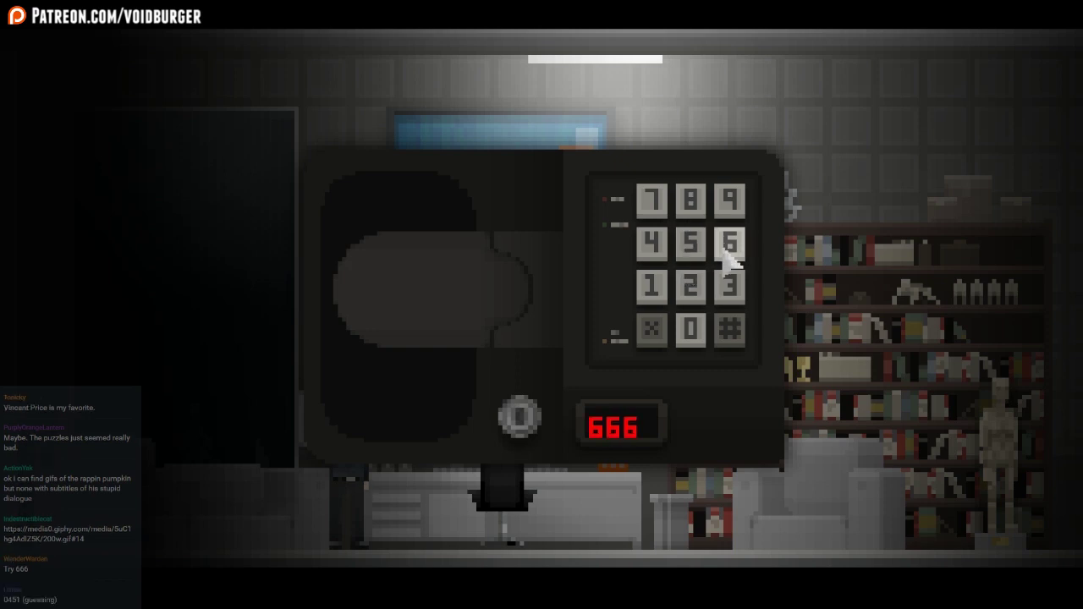
pyautogui.click(690, 330)
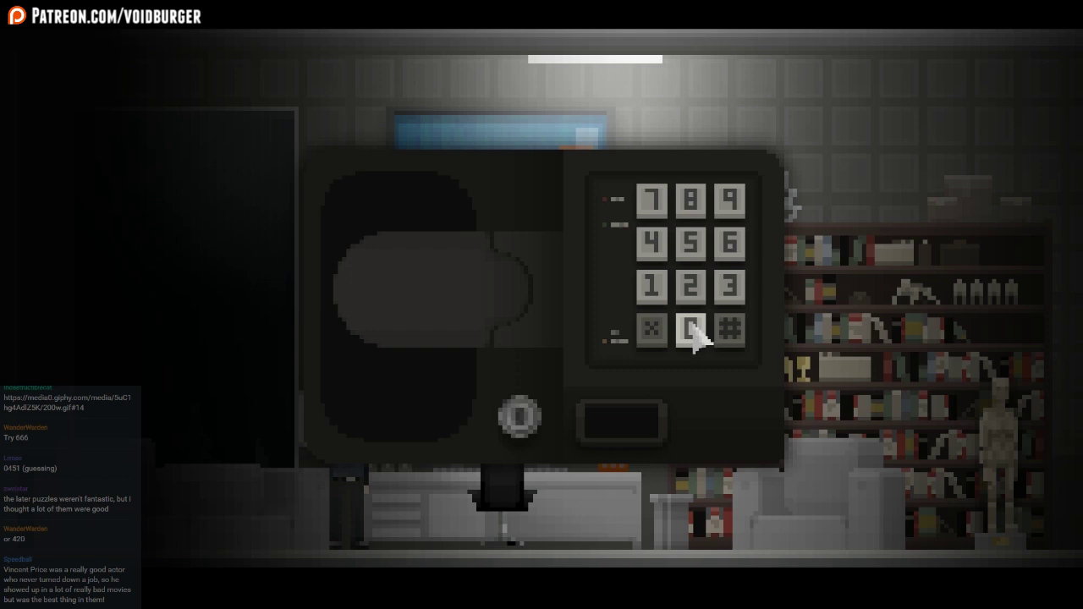
# Back out of the keypad and read the dialogue about needing a key and combination
pyautogui.rightClick(685, 452)
pyautogui.click(685, 453)
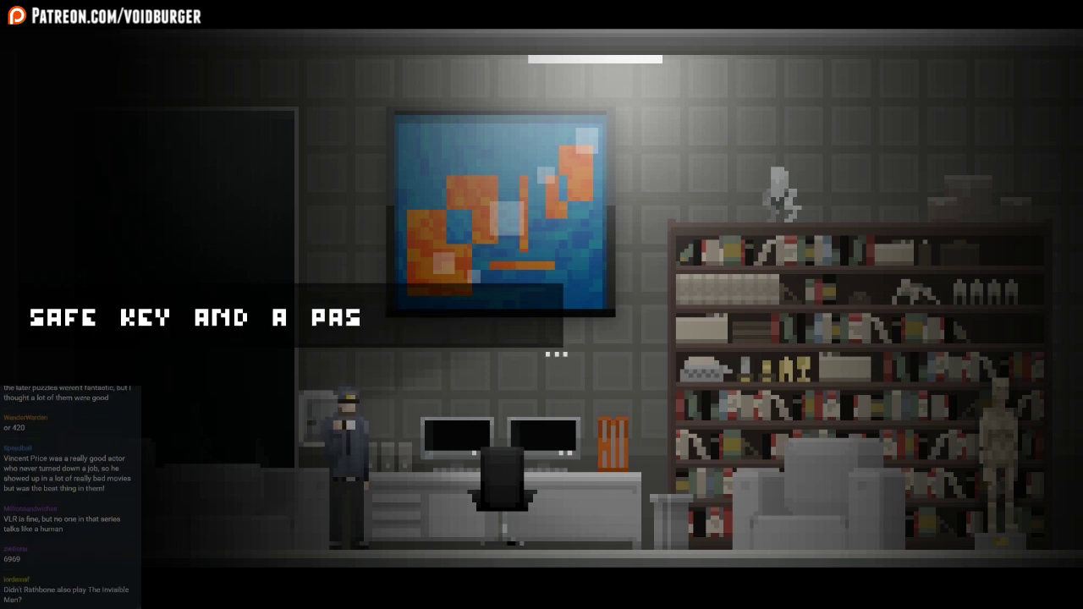
pyautogui.click(556, 351)
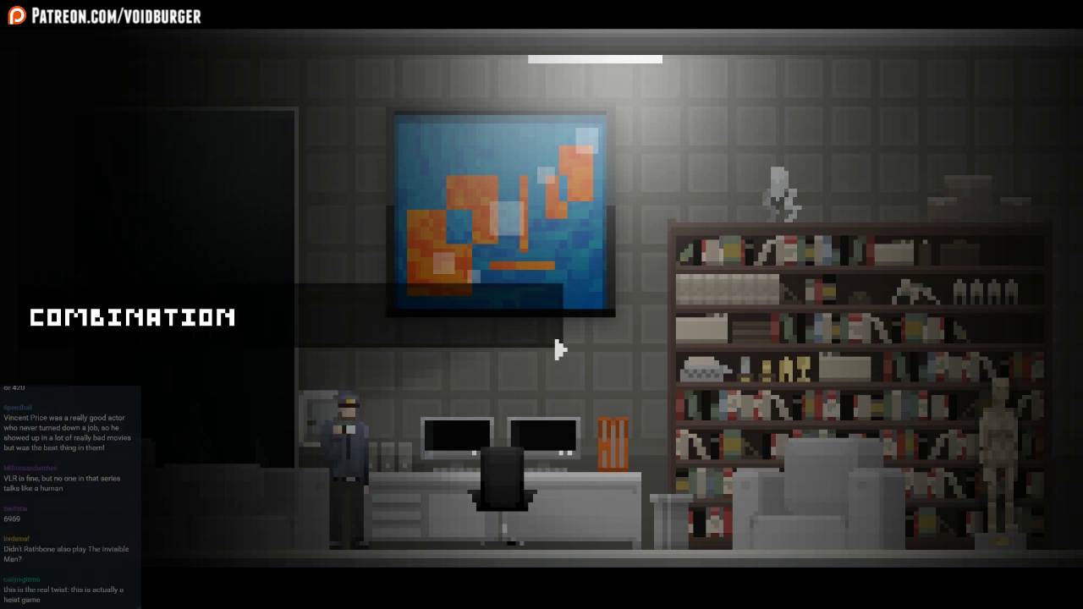
pyautogui.click(557, 350)
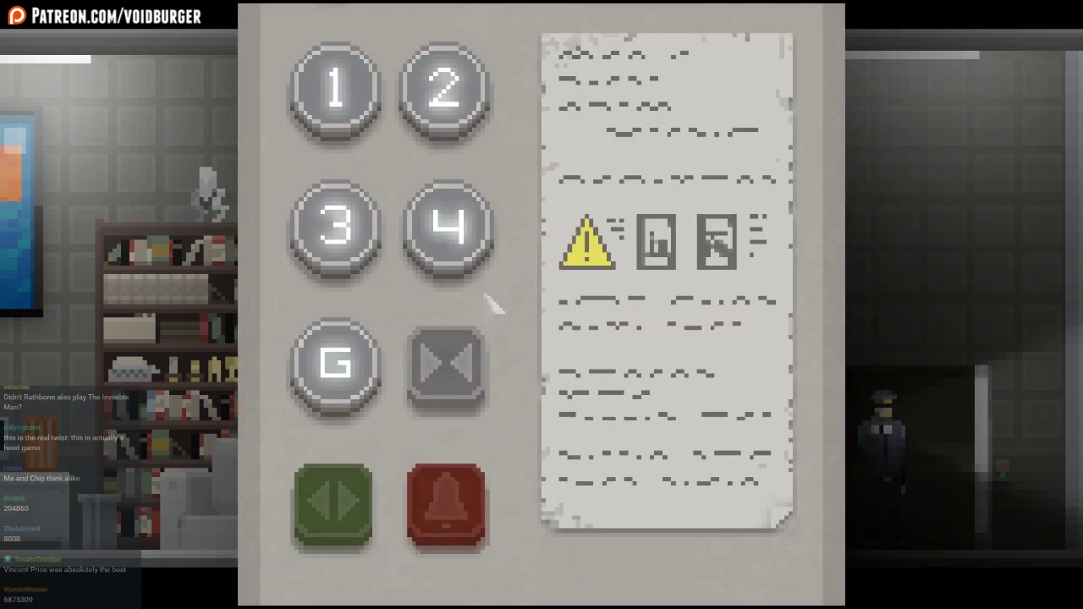
# Ride to floor 4, walk left past the cubicles, and read the email on a cubicle computer
pyautogui.click(448, 229)
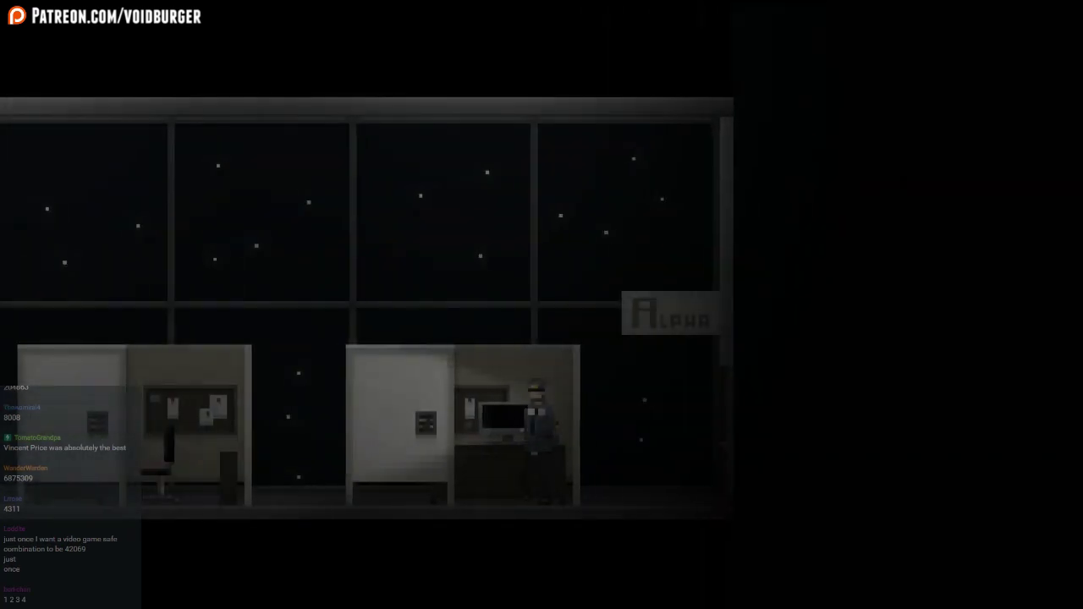
pyautogui.press('Left')
pyautogui.press('Left')
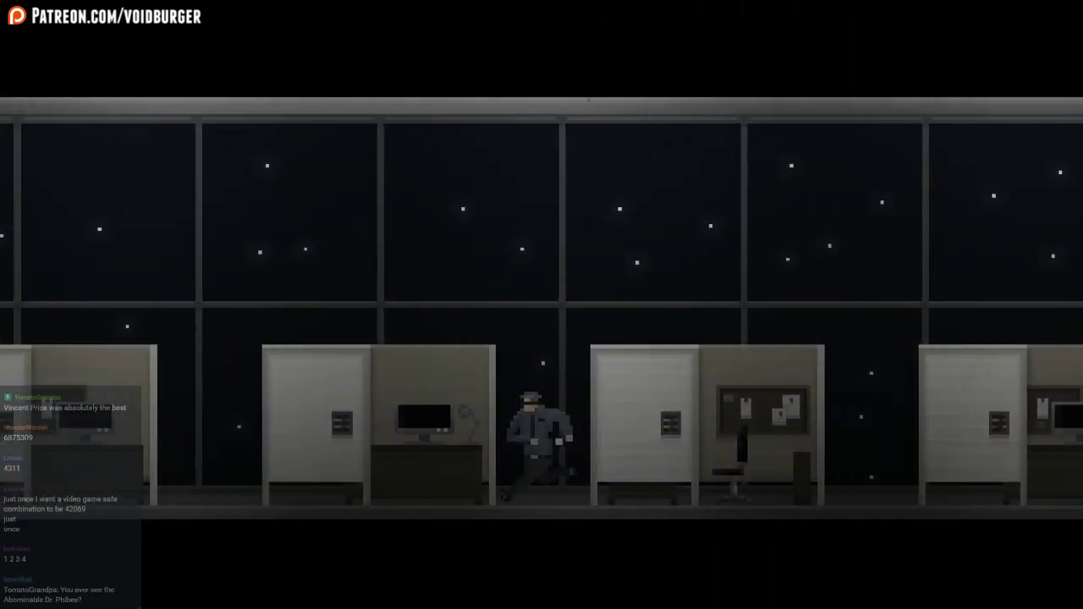
pyautogui.press('Left')
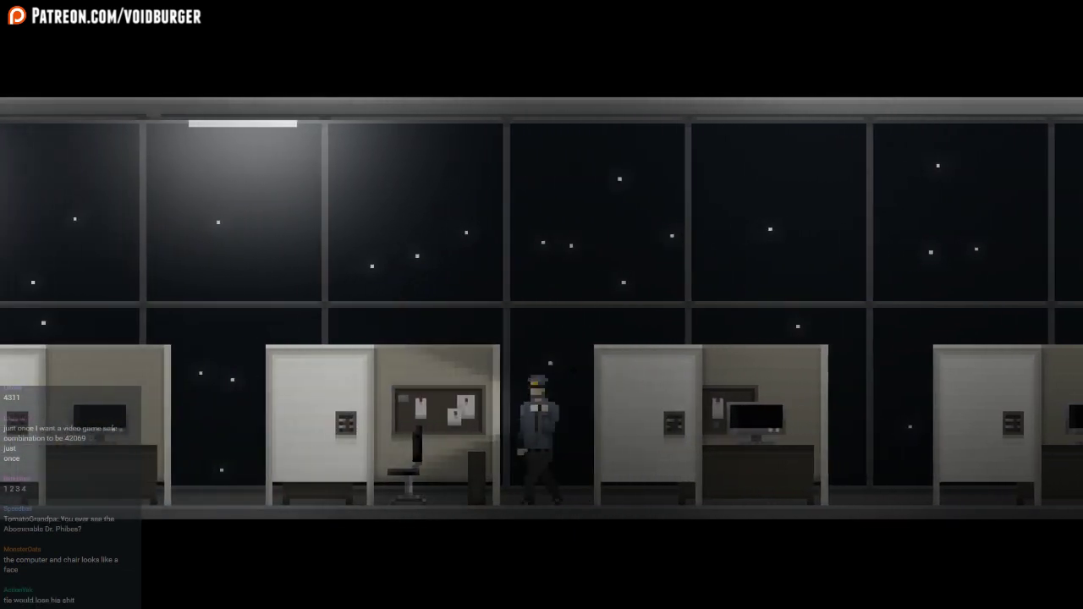
pyautogui.press('Left')
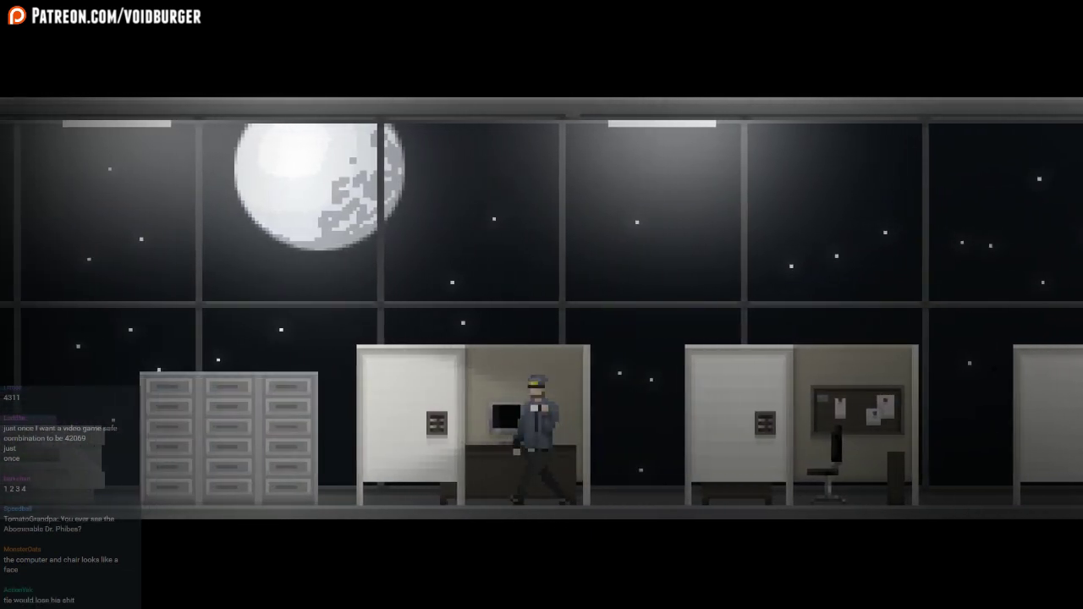
pyautogui.press('Return')
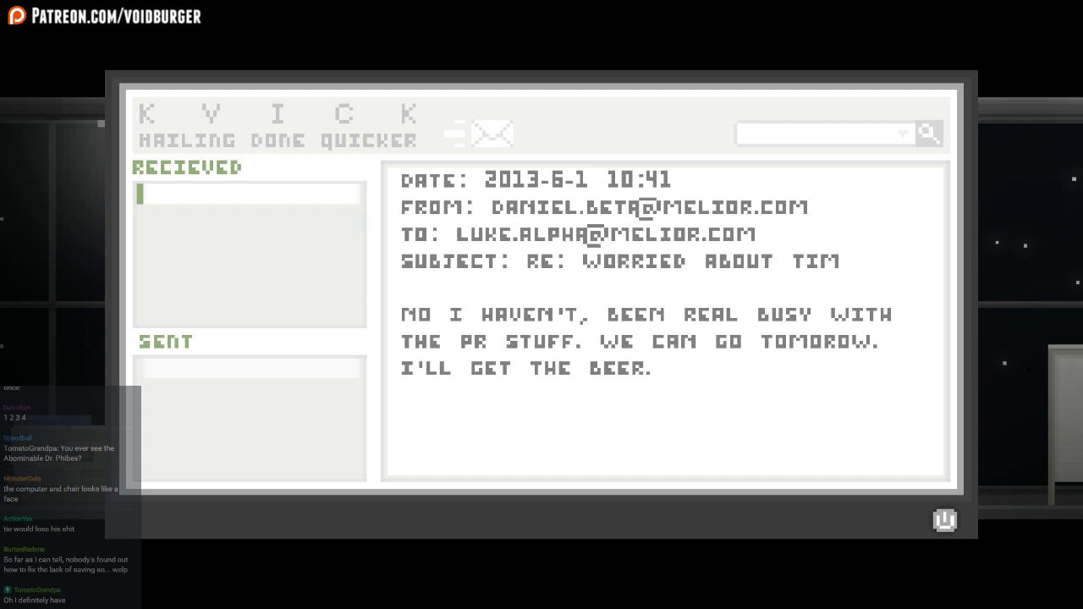
# Read both pages of the sent email about the worried colleague, then close it
pyautogui.press('Down')
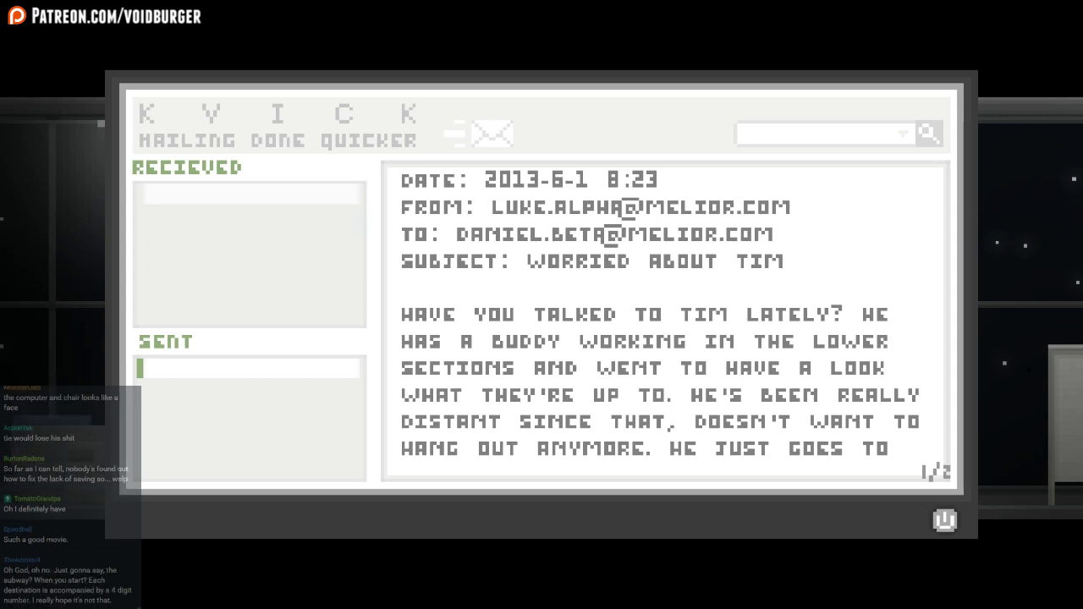
pyautogui.press('Right')
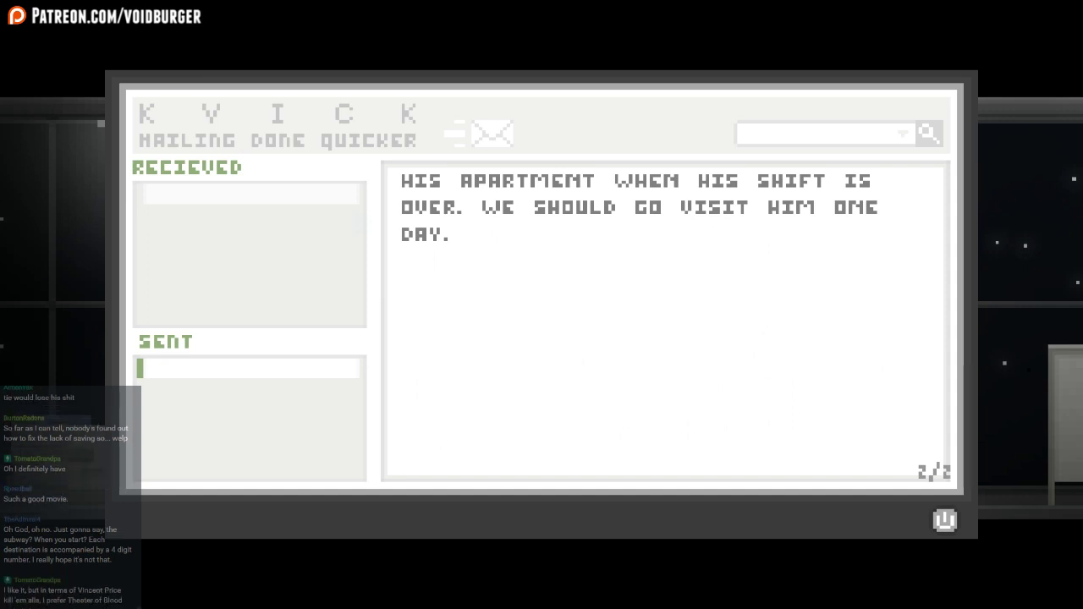
pyautogui.press('Escape')
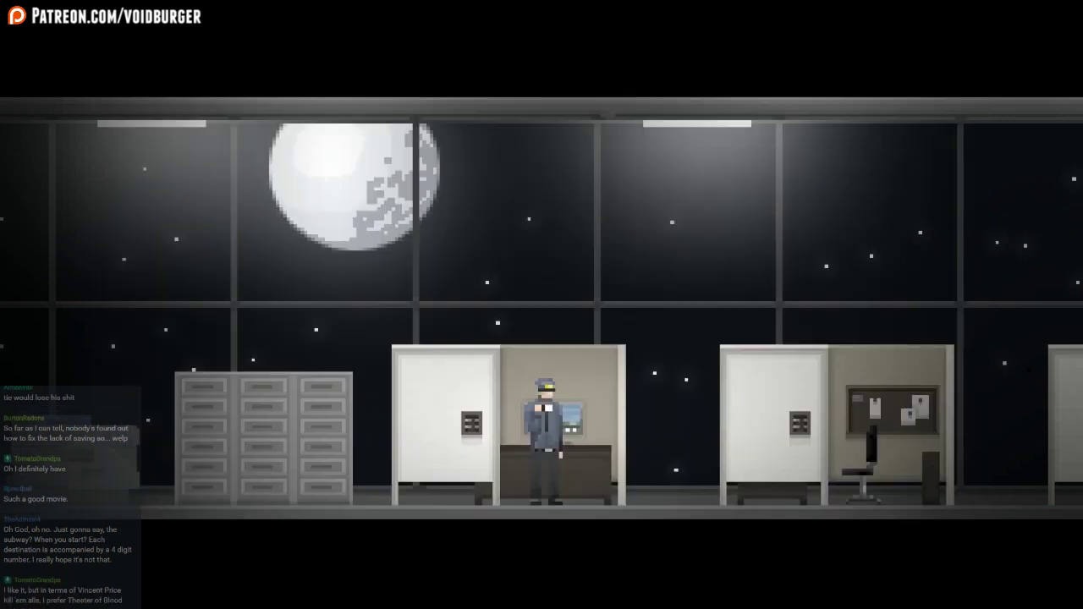
pyautogui.press('Left')
pyautogui.press('Left')
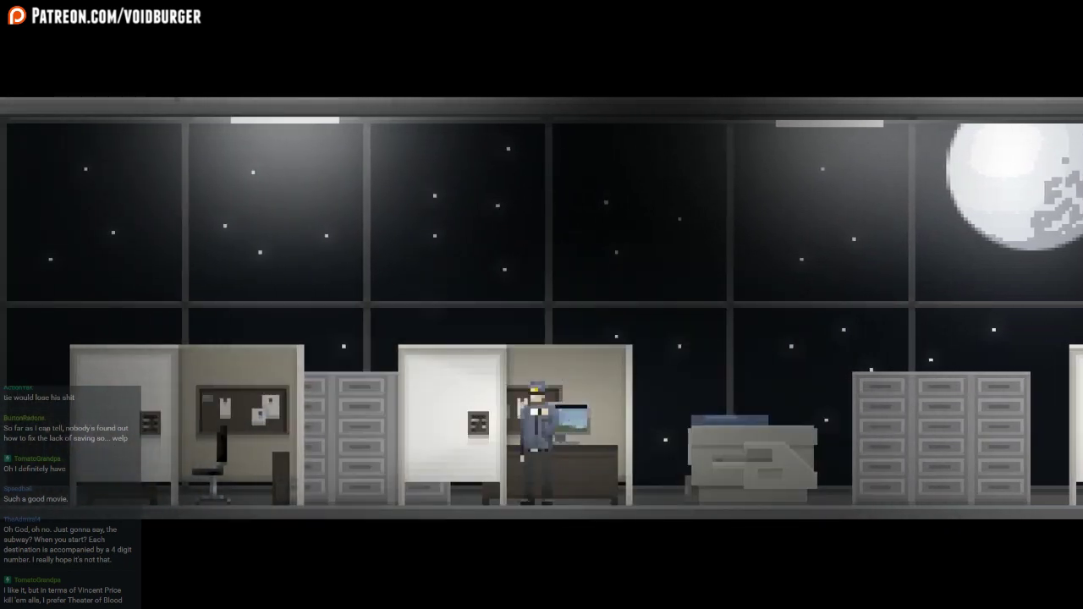
pyautogui.press('Up')
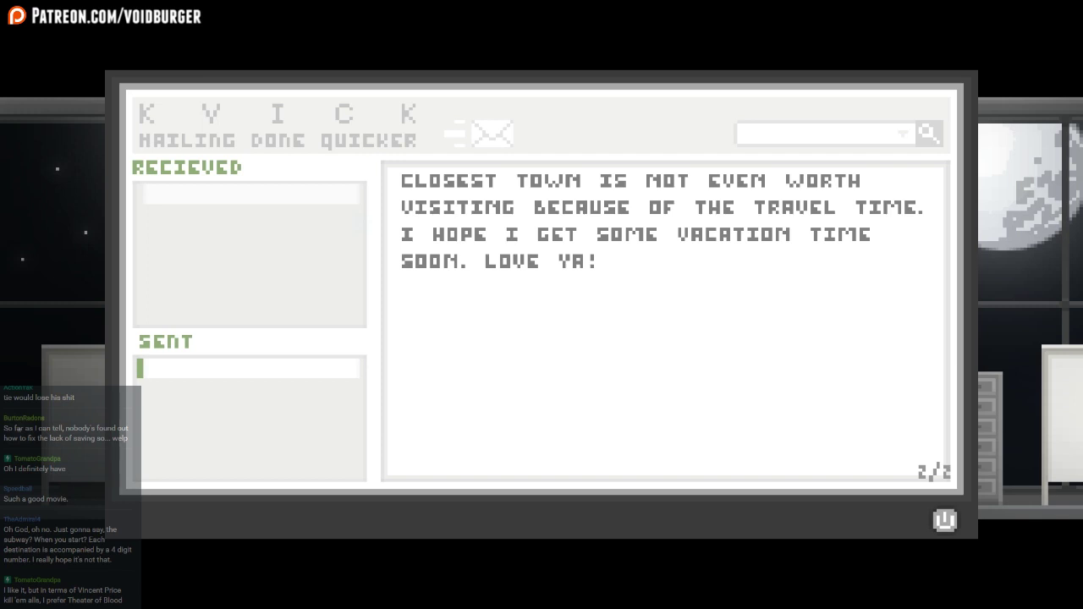
pyautogui.press('Up')
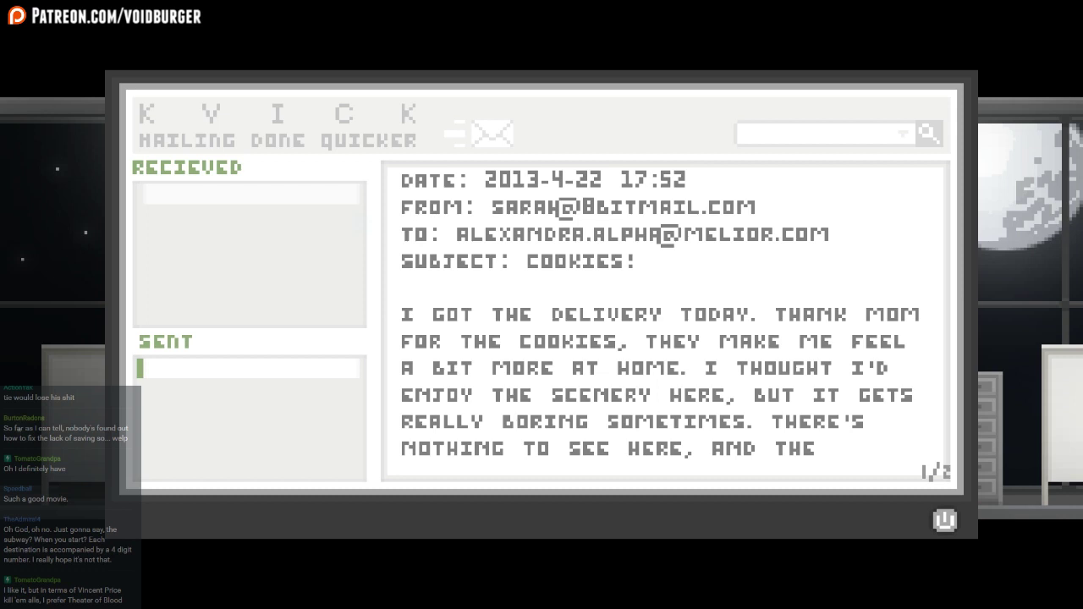
pyautogui.press('Down')
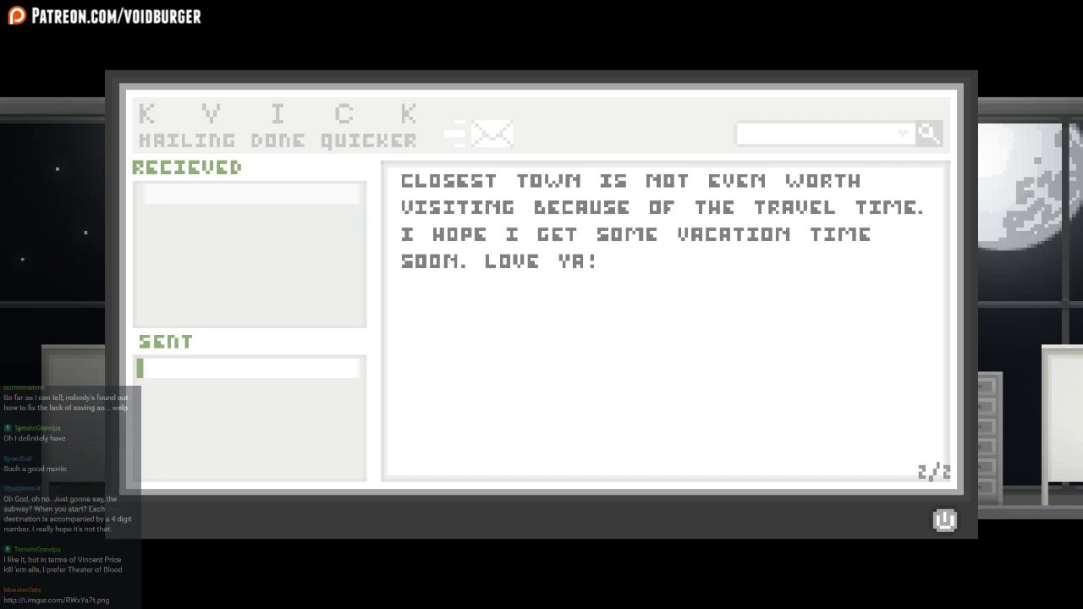
pyautogui.press('Escape')
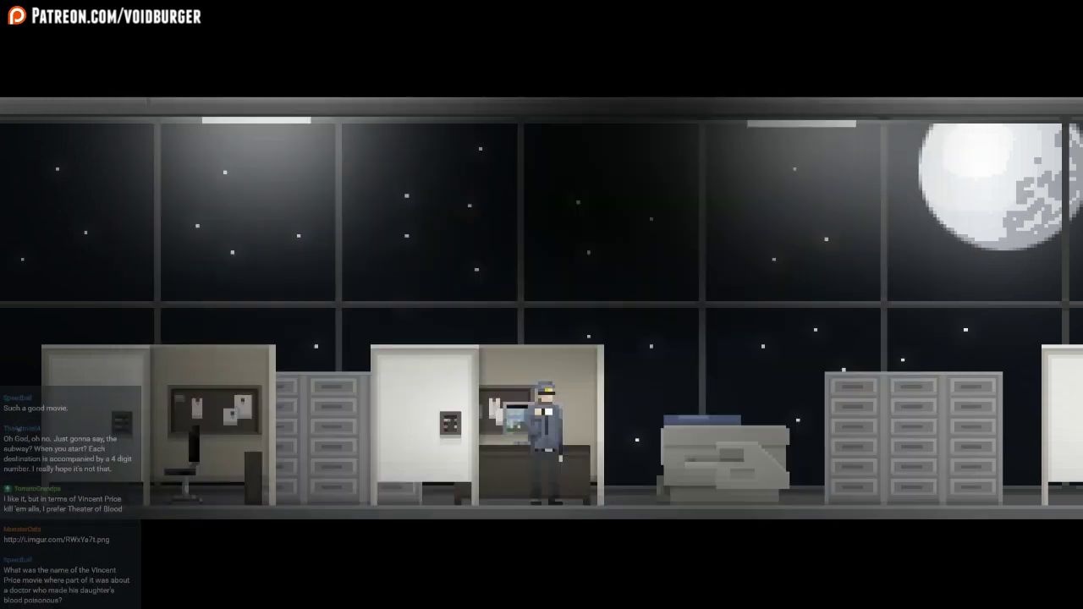
pyautogui.press('Right')
pyautogui.press('Left')
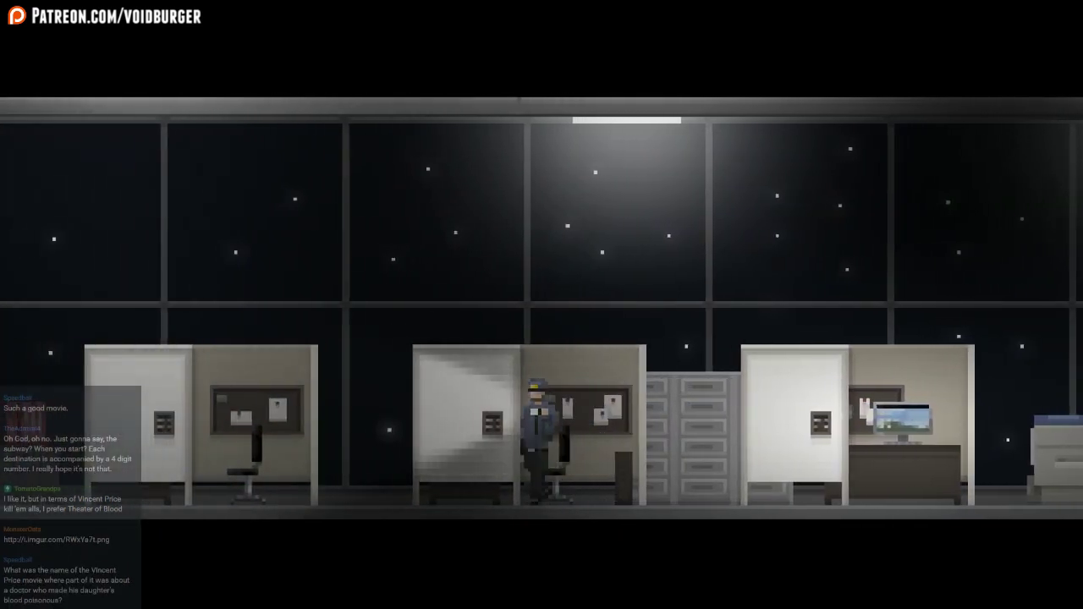
pyautogui.press('Left')
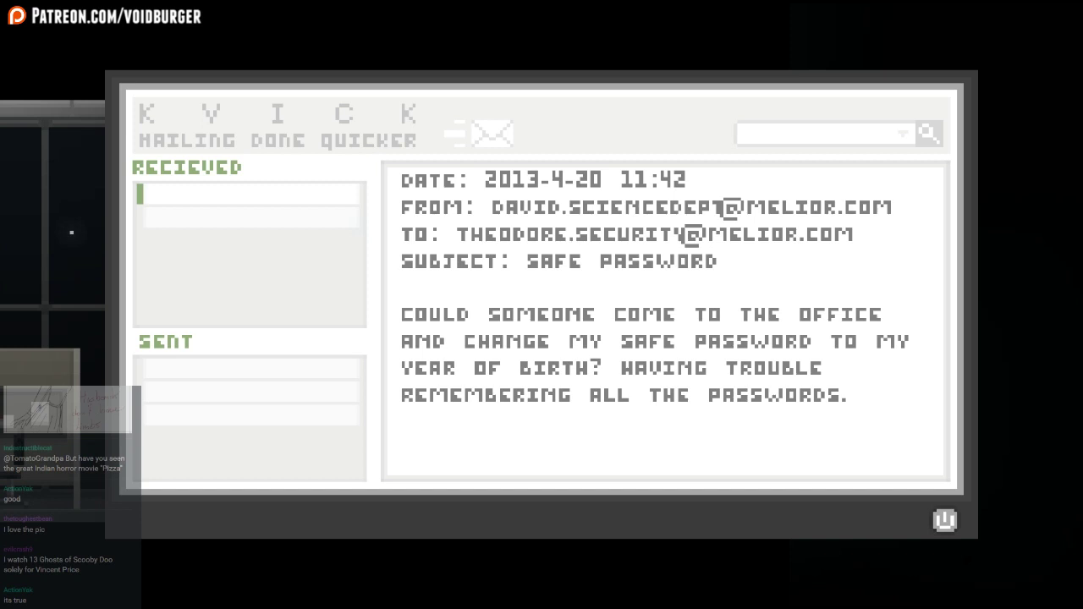
# Browse the received emails, reading the help request through its second page
pyautogui.press('Down')
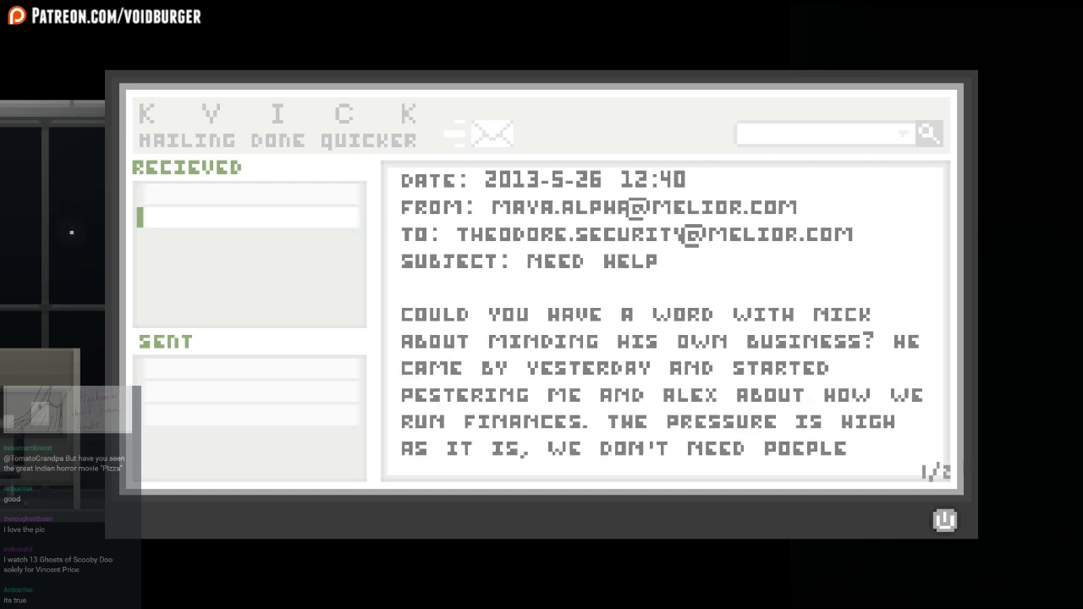
pyautogui.press('Up')
pyautogui.press('Down')
pyautogui.press('Up')
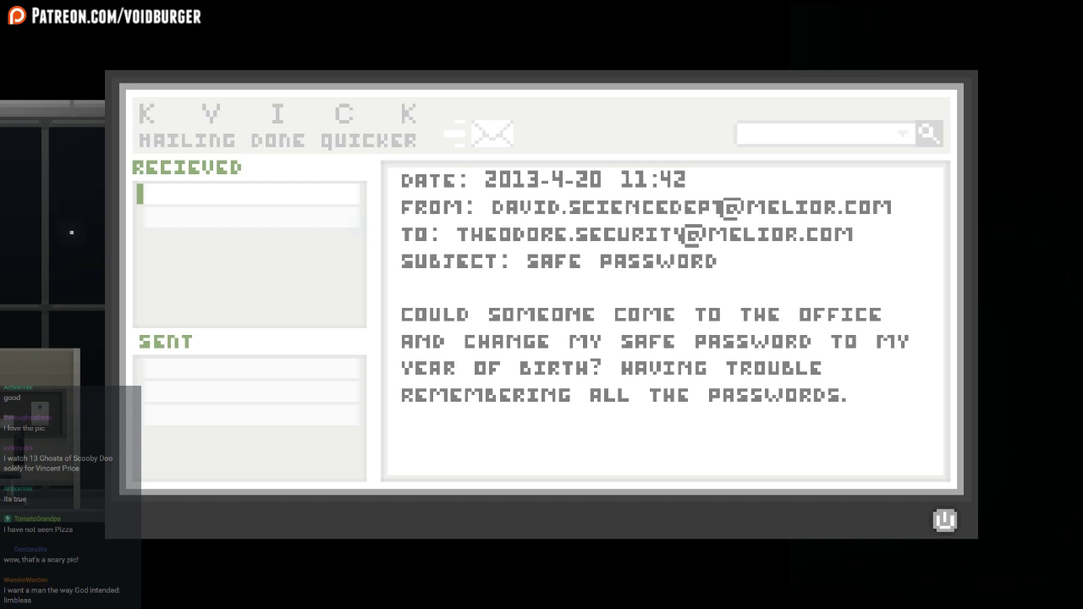
pyautogui.press('Down')
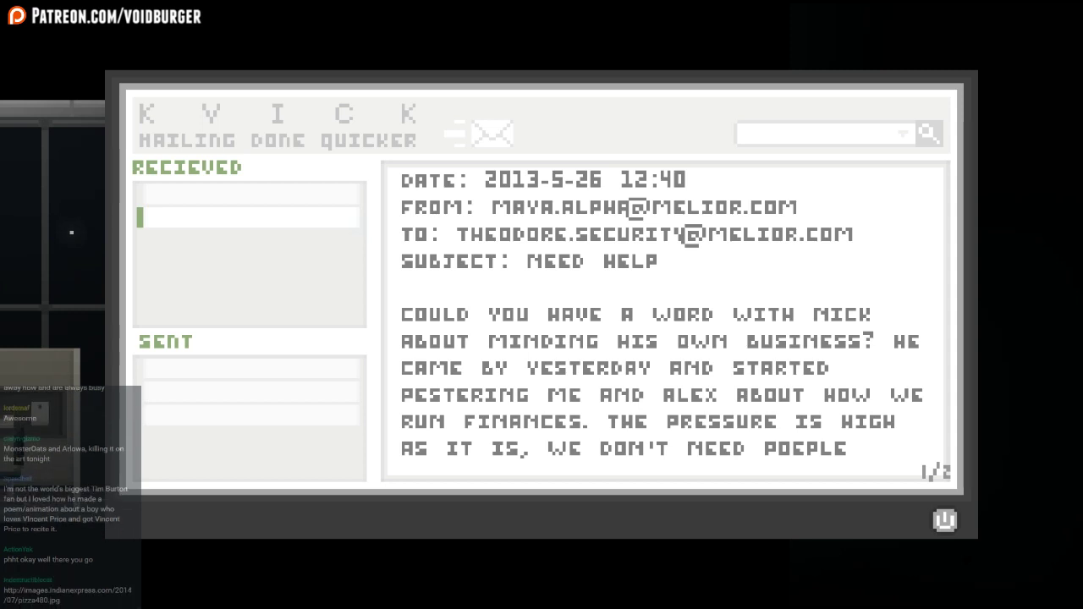
pyautogui.press('Right')
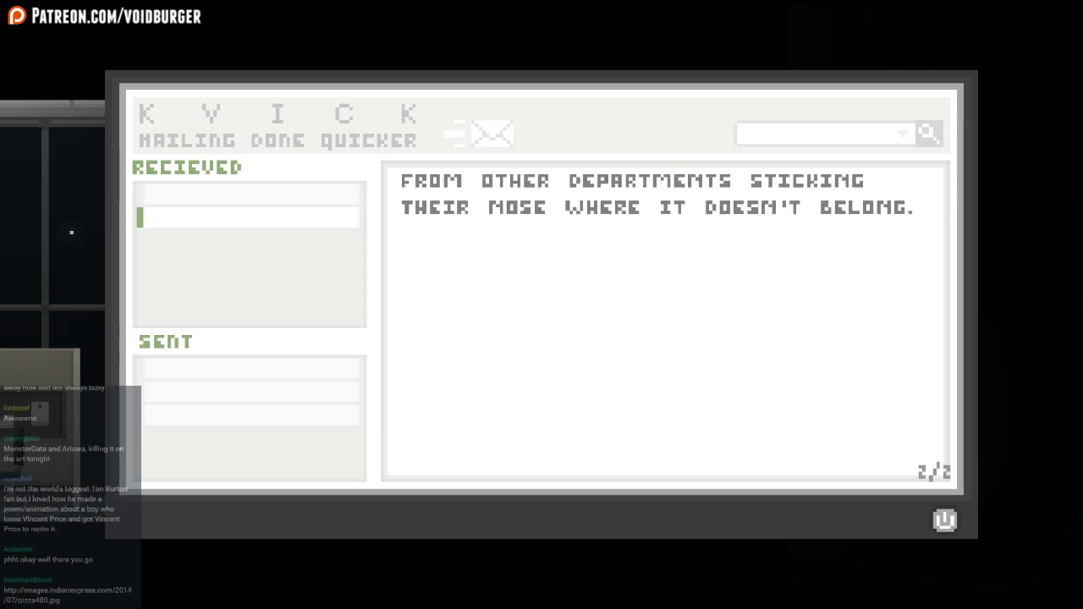
# Step through the sent emails, including the warning, to Theodore's birth-year password reply
pyautogui.press('Down')
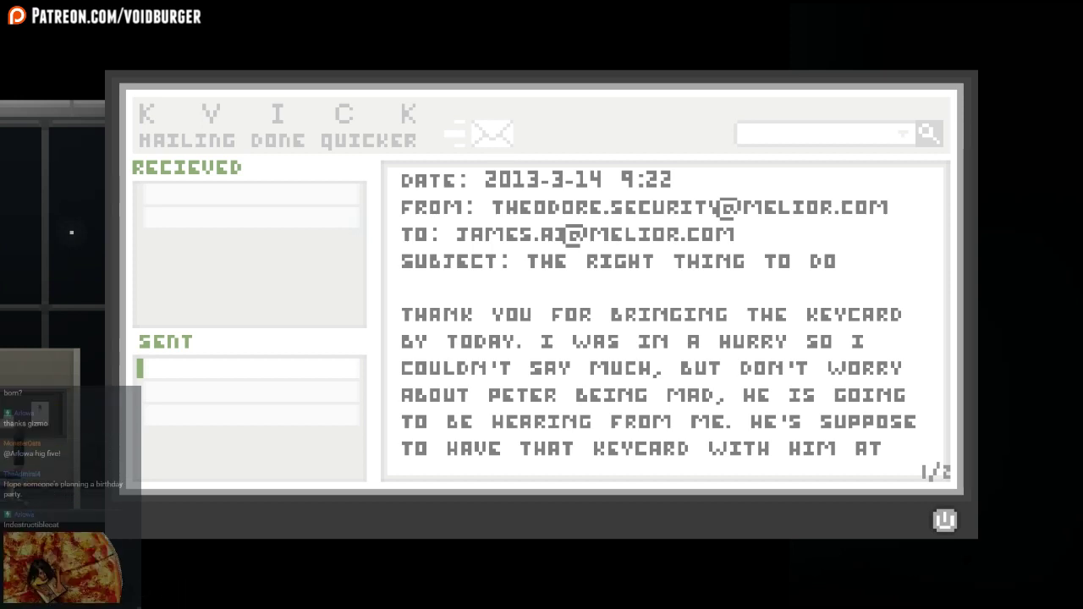
pyautogui.press('Down')
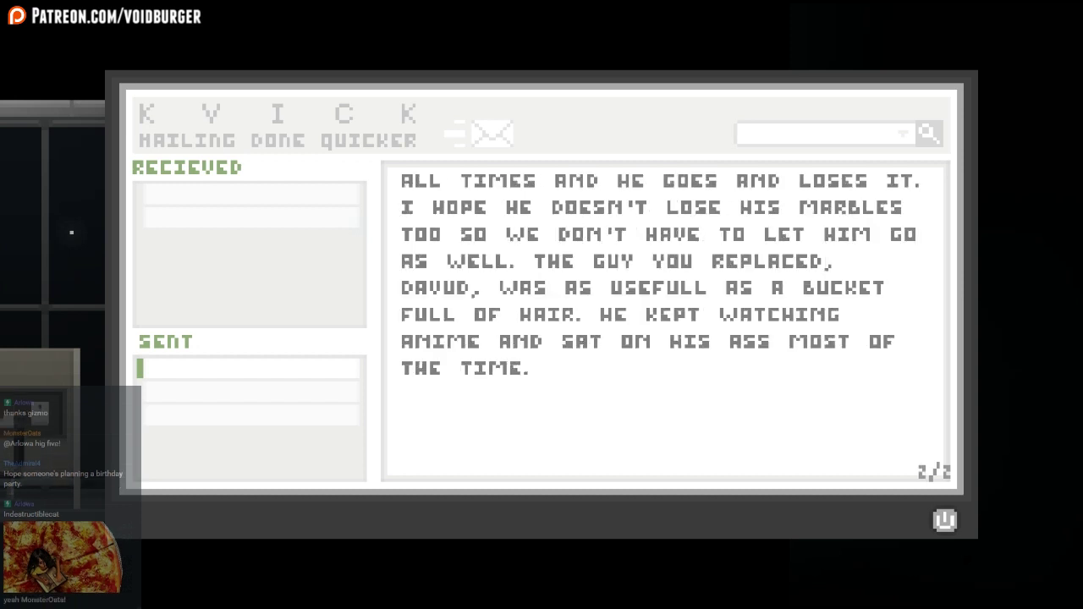
pyautogui.press('Down')
pyautogui.press('Right')
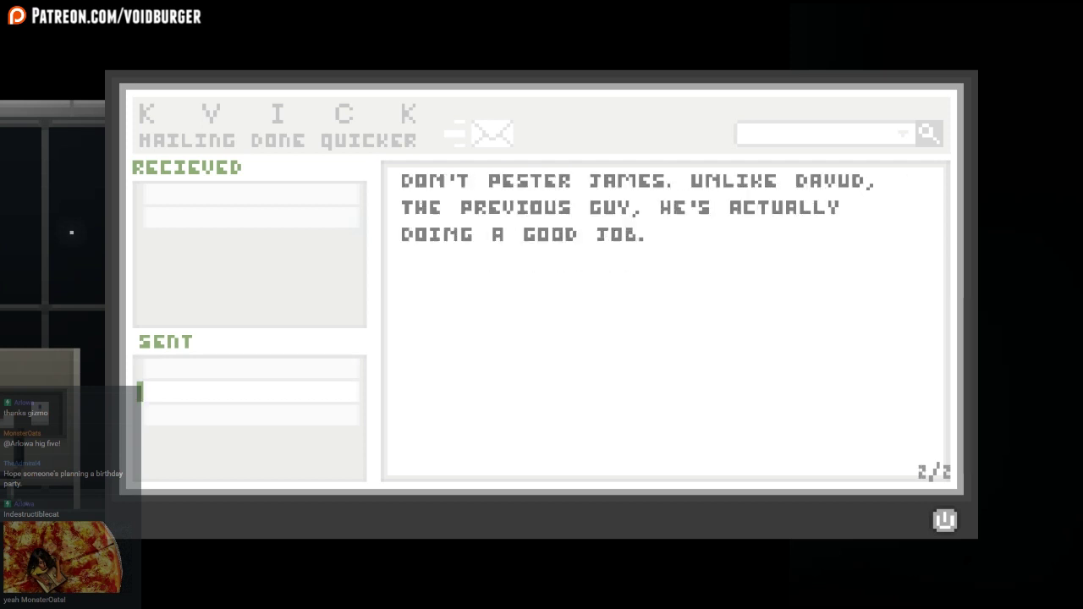
pyautogui.press('Down')
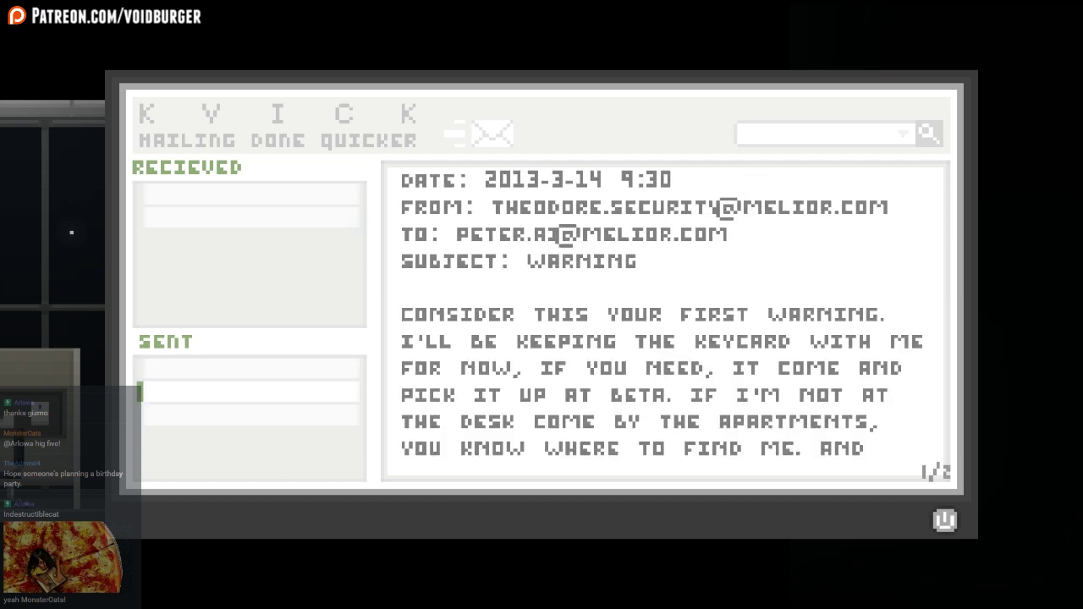
pyautogui.press('Down')
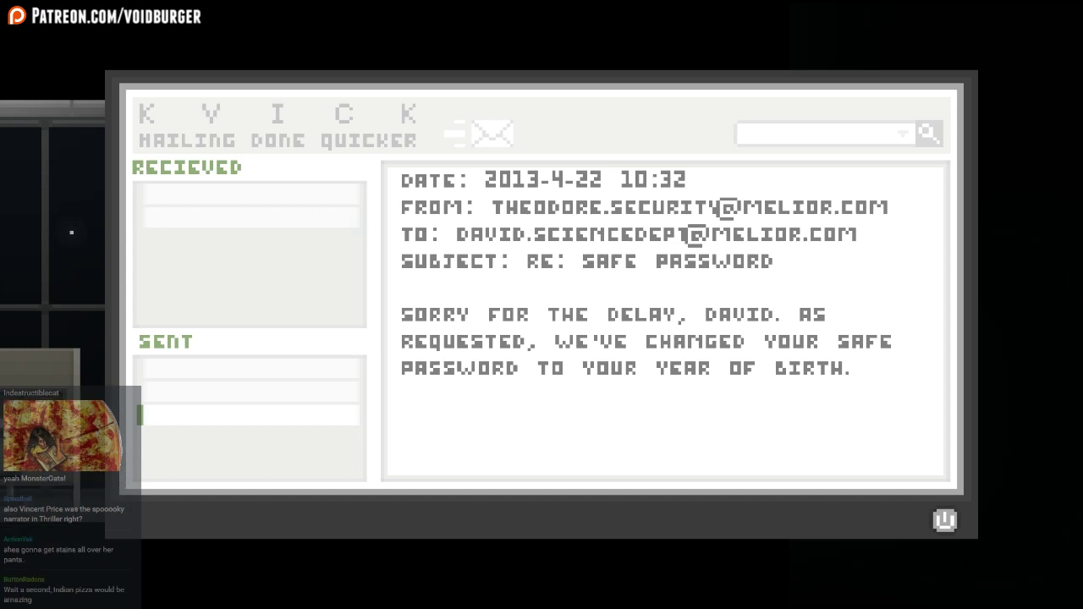
# Leave the terminal, walk left, and check the email on another cubicle computer
pyautogui.press('Escape')
pyautogui.press('Left')
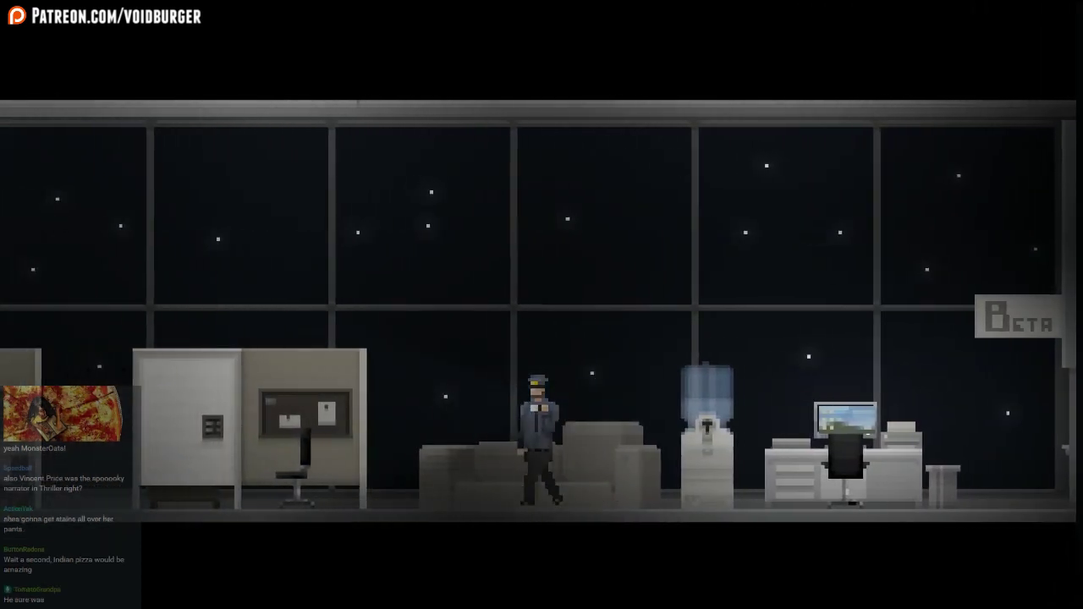
pyautogui.press('Left')
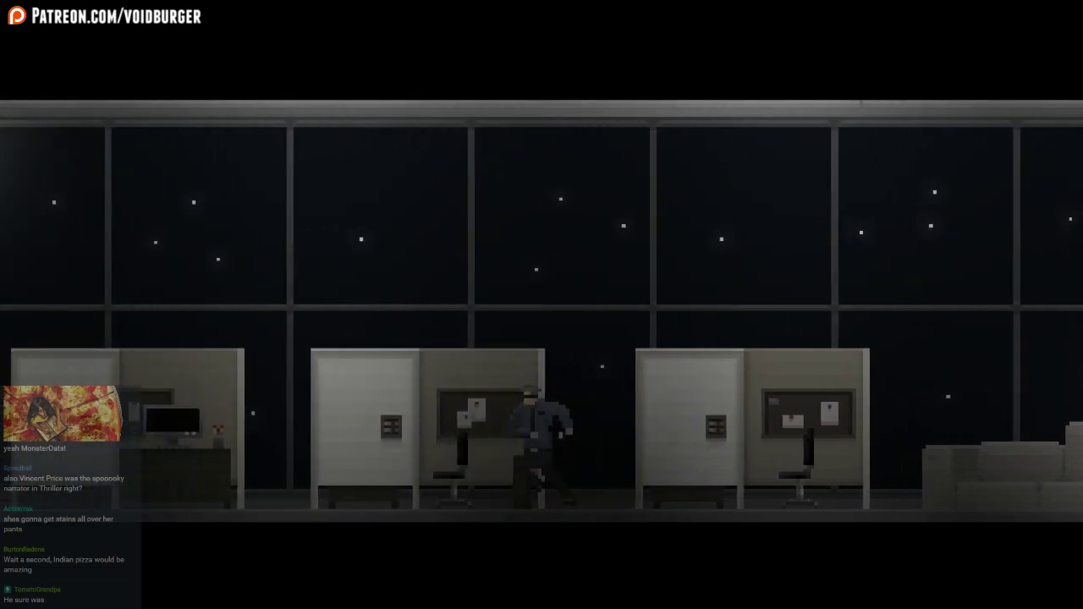
pyautogui.press('Left')
pyautogui.press('Left')
pyautogui.press('Return')
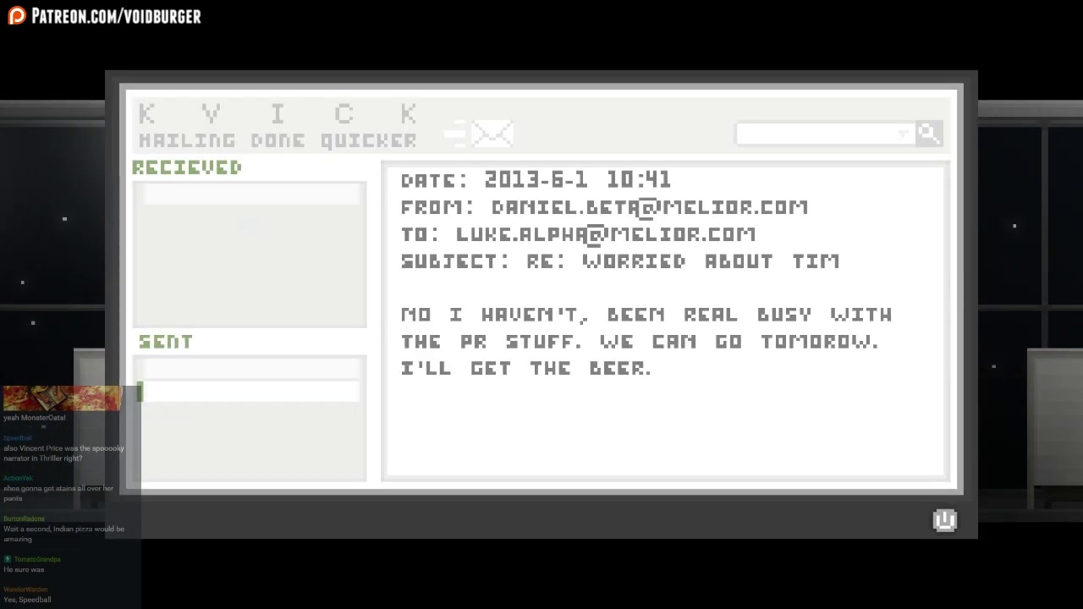
pyautogui.press('Escape')
# Walk left past the filing cabinets and server racks into the room of monitors
pyautogui.press('Left')
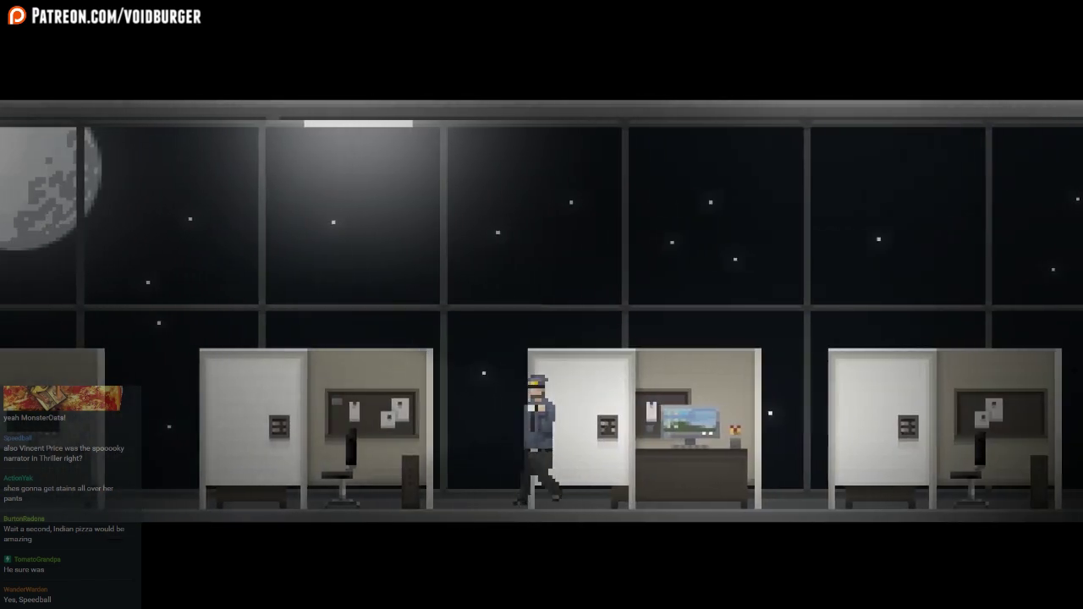
pyautogui.press('Left')
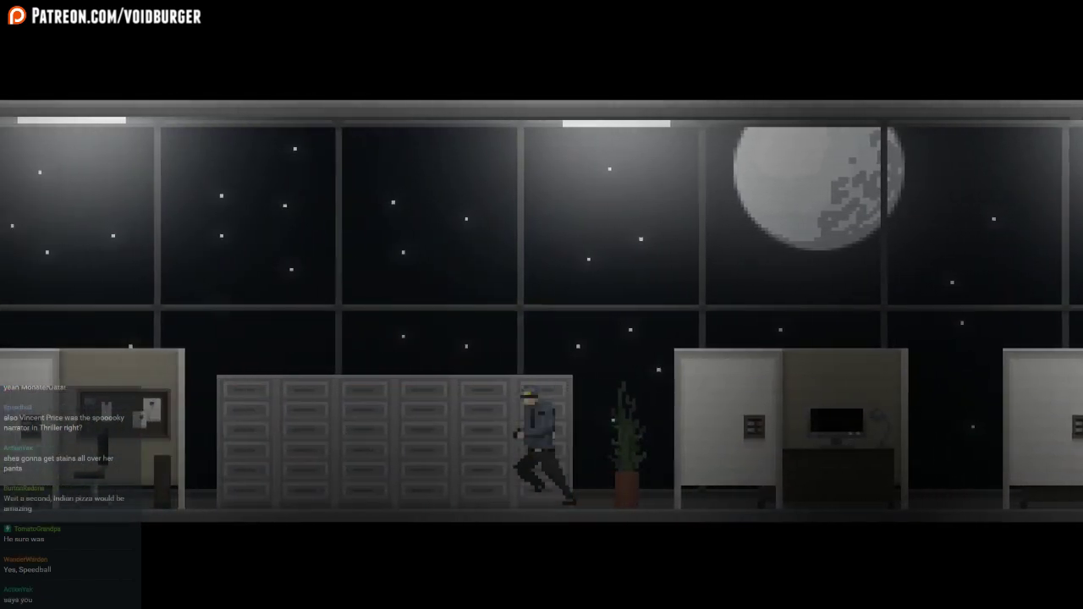
pyautogui.press('Left')
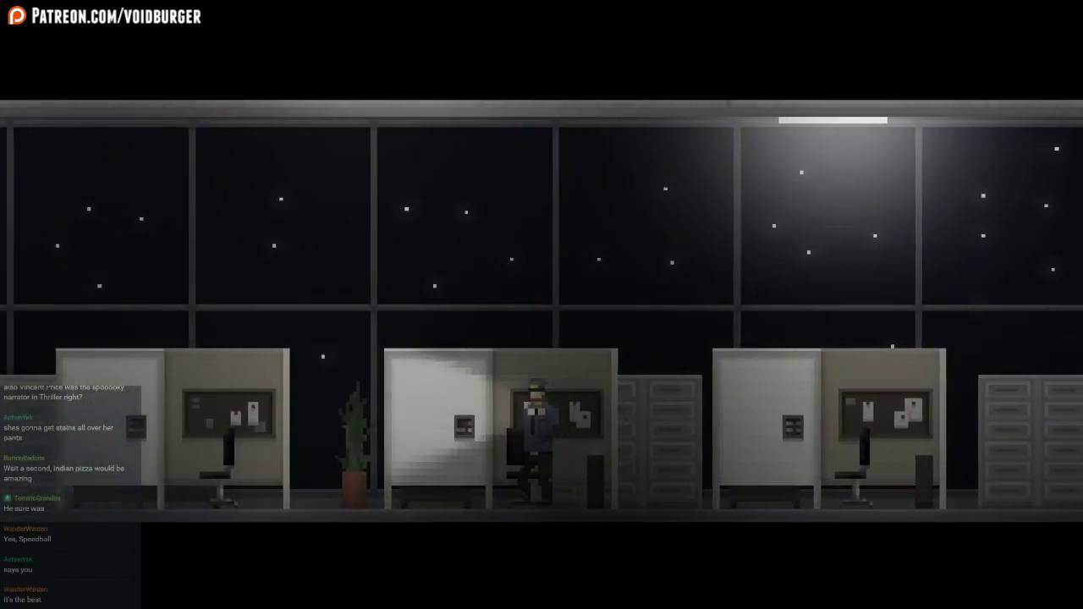
pyautogui.press('Left')
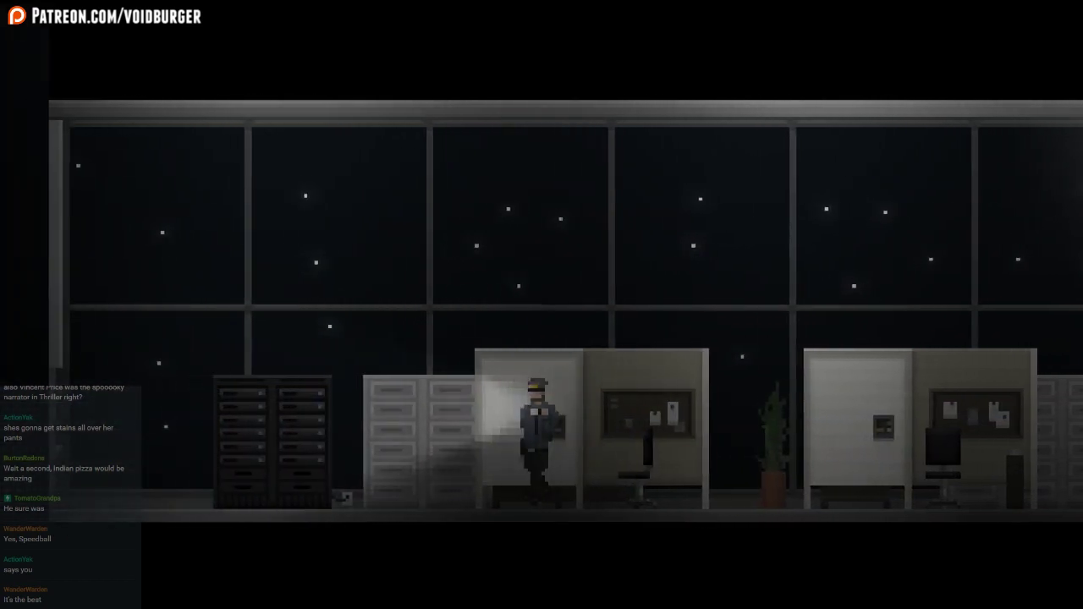
pyautogui.press('Left')
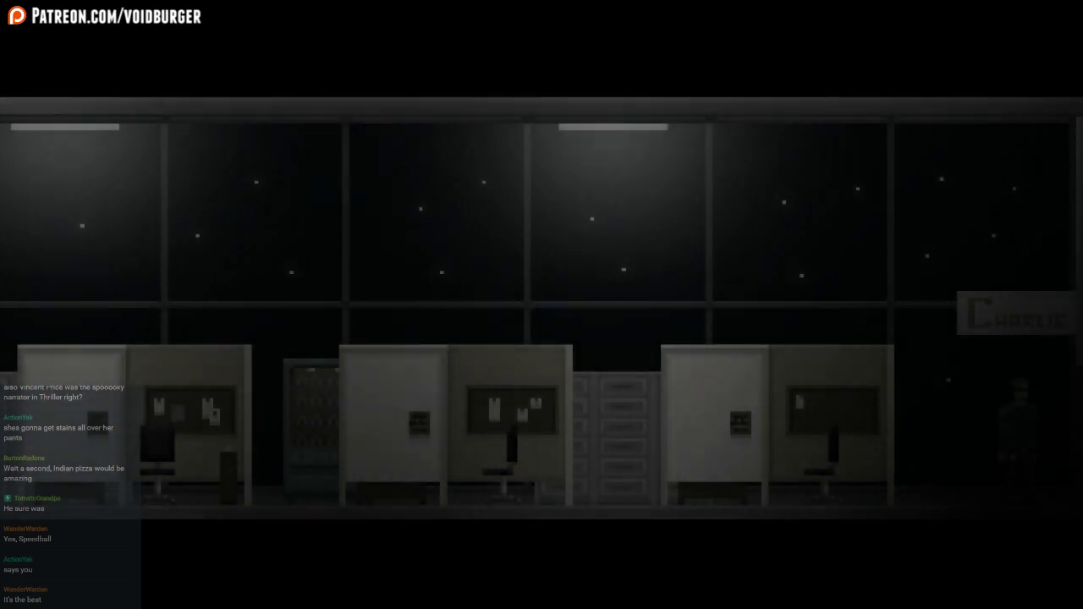
pyautogui.press('Left')
pyautogui.press('Left')
pyautogui.press('Left')
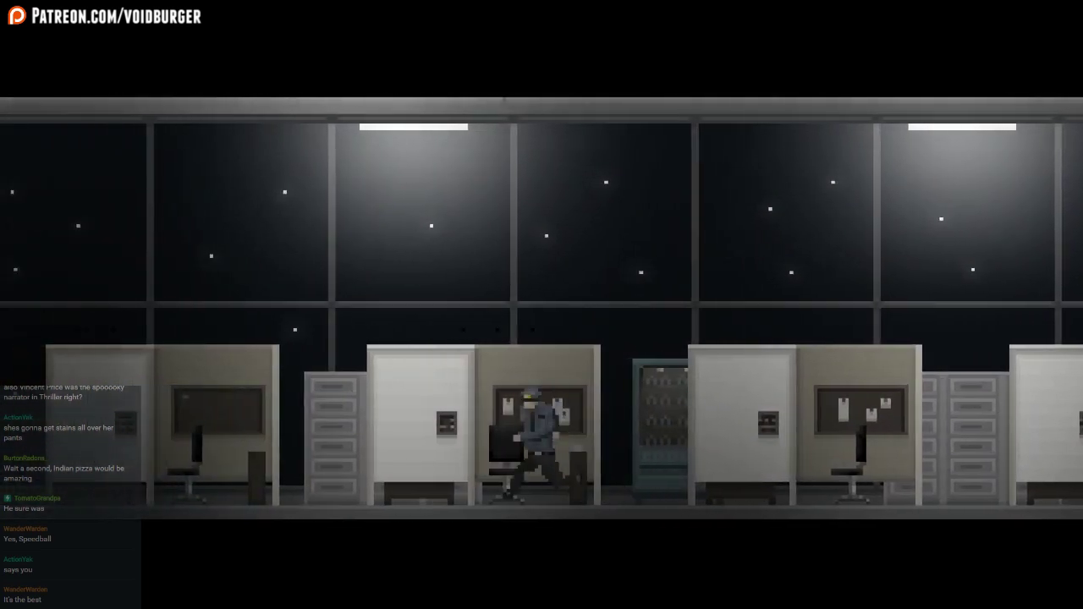
pyautogui.press('Left')
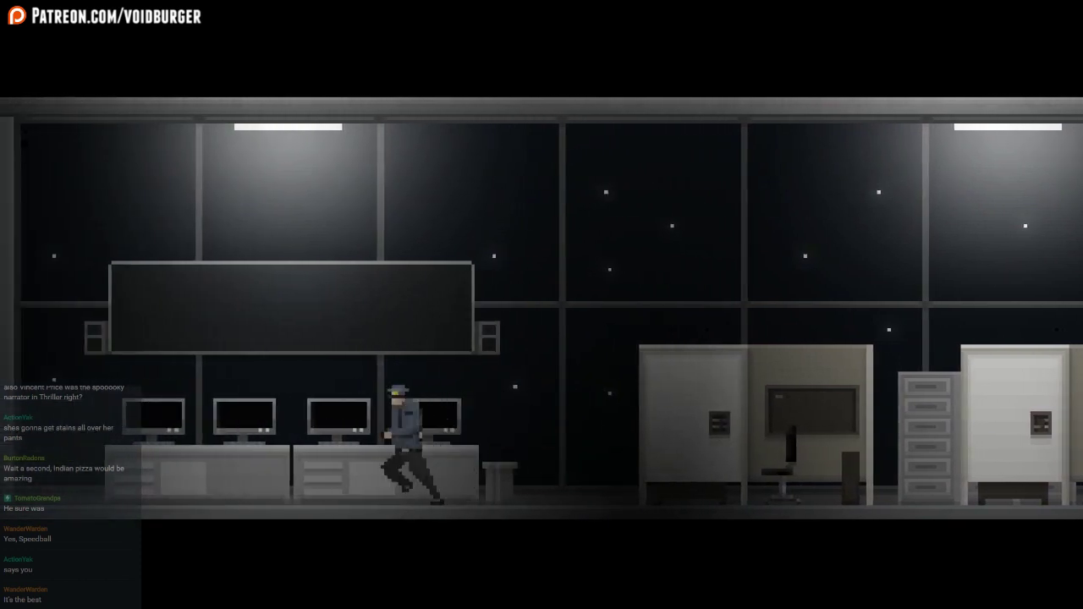
pyautogui.press('Left')
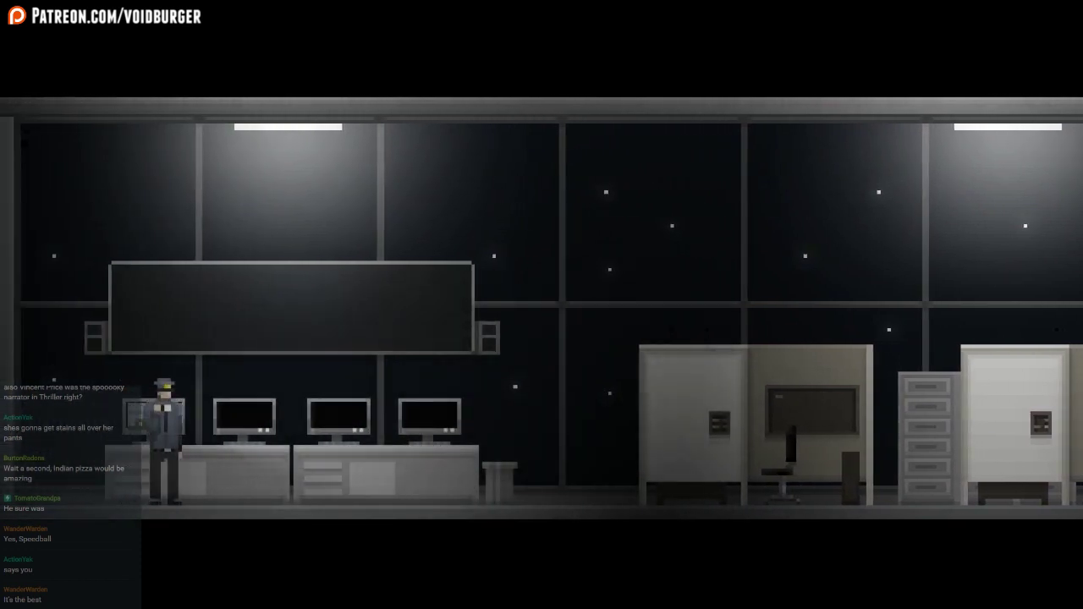
pyautogui.press('Up')
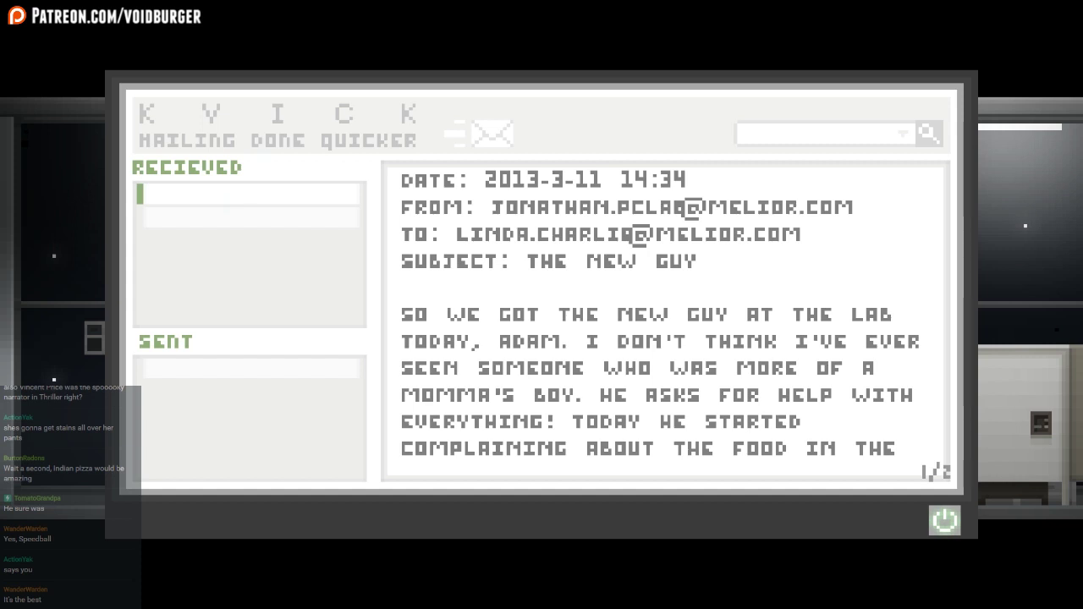
pyautogui.press('Right')
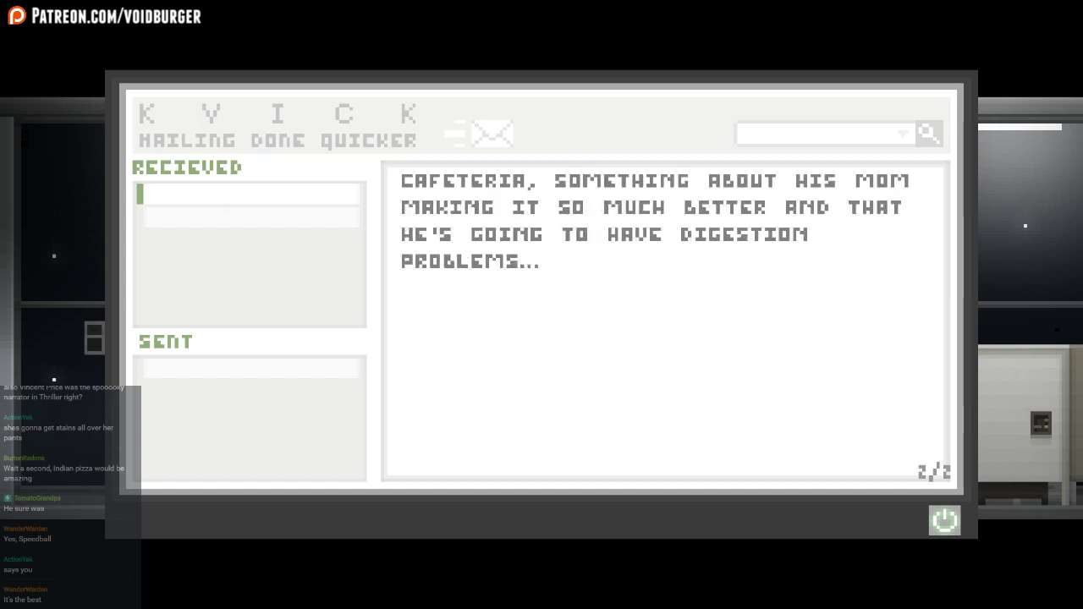
pyautogui.press('Down')
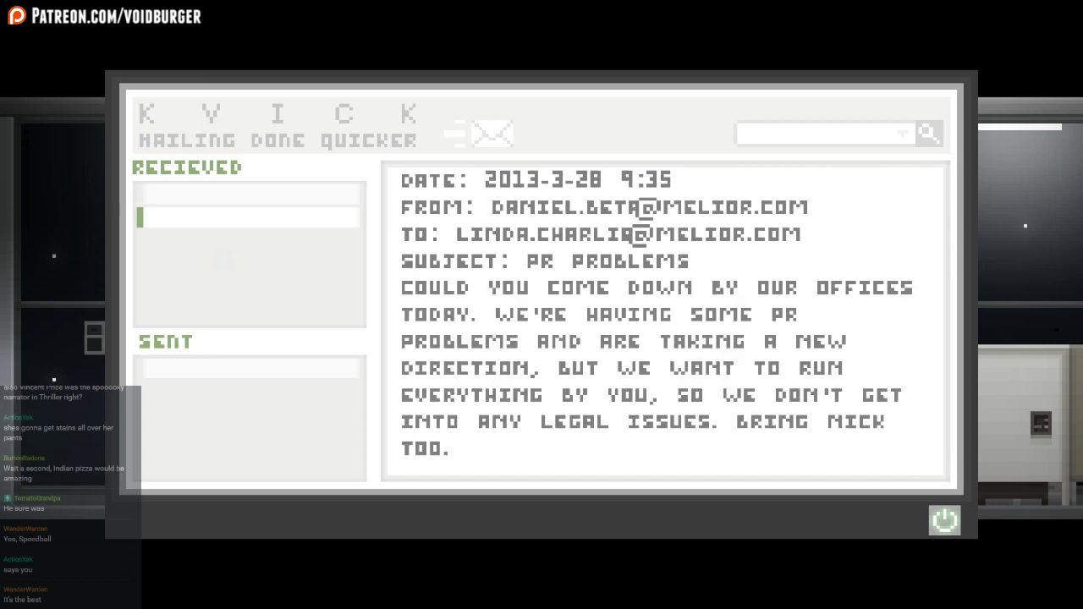
pyautogui.press('Down')
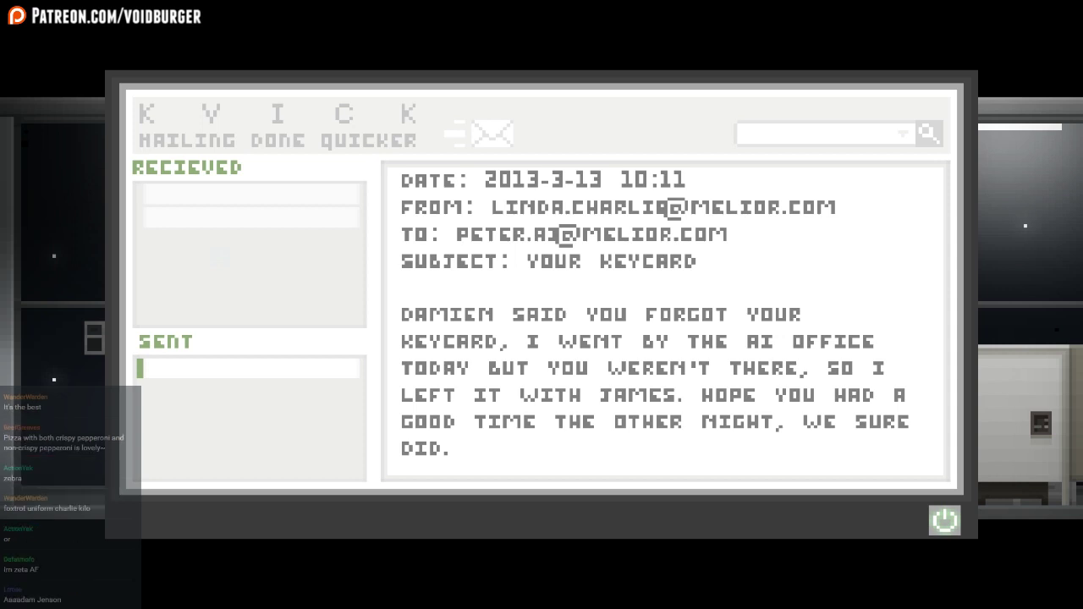
pyautogui.press('Escape')
# Walk along the monitors, turn back, and advance the guard's dialogue
pyautogui.press('Right')
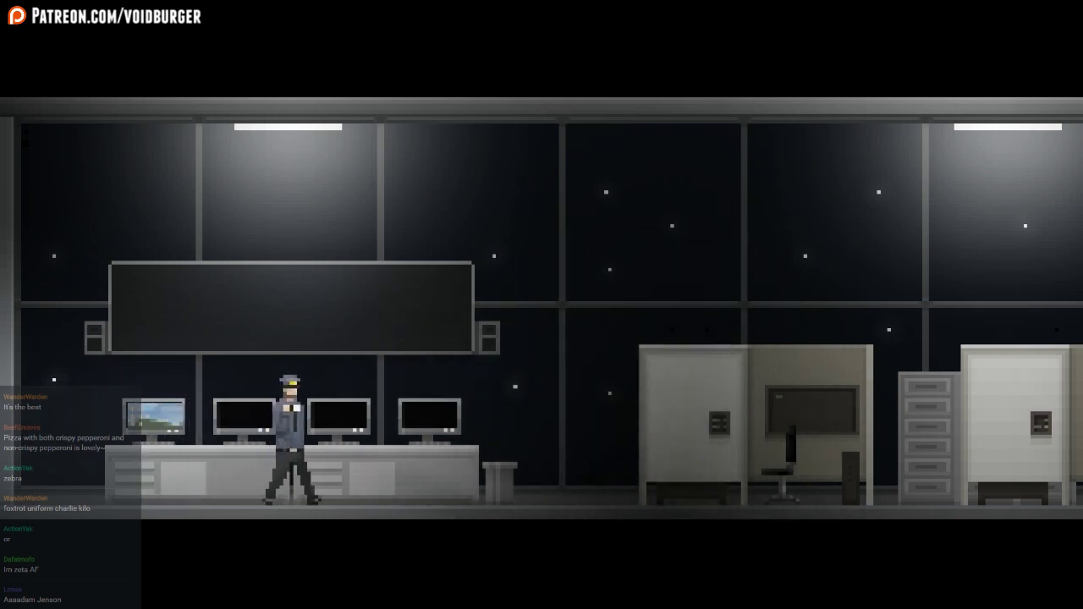
pyautogui.press('e')
pyautogui.press('Escape')
pyautogui.press('Right')
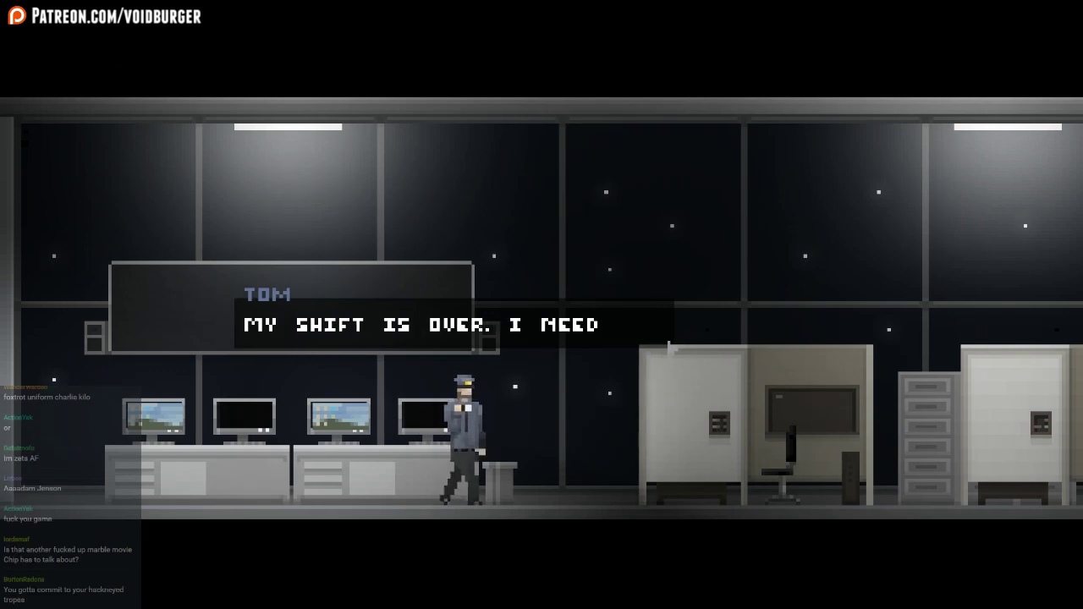
pyautogui.press('Right')
pyautogui.press('Left')
pyautogui.press('Right')
pyautogui.press('Right')
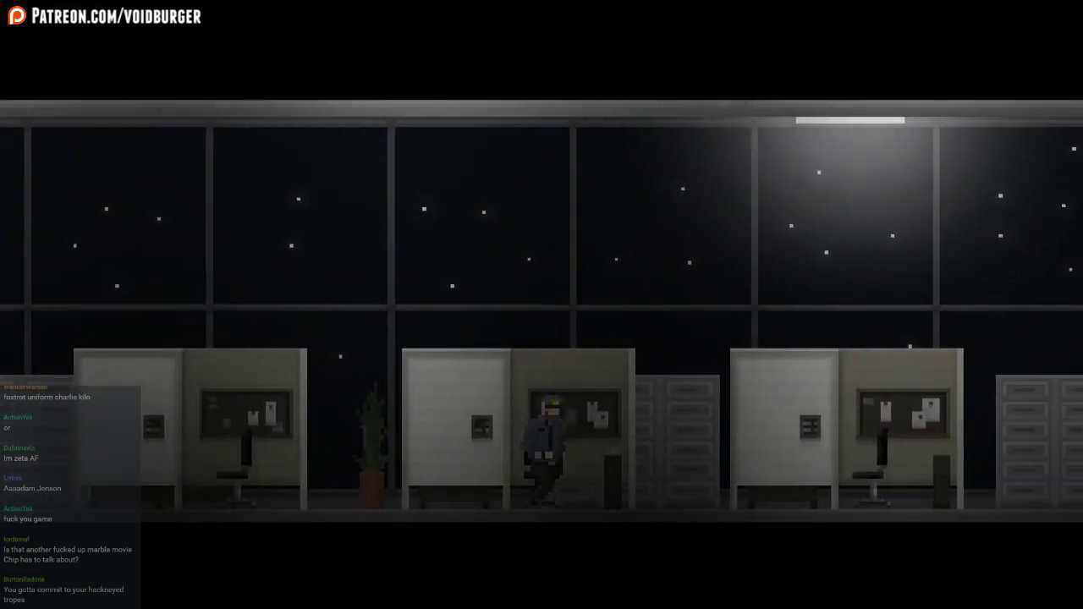
# Walk right across the starlit cubicles past the Beta sign to the Alpha section
pyautogui.press('Right')
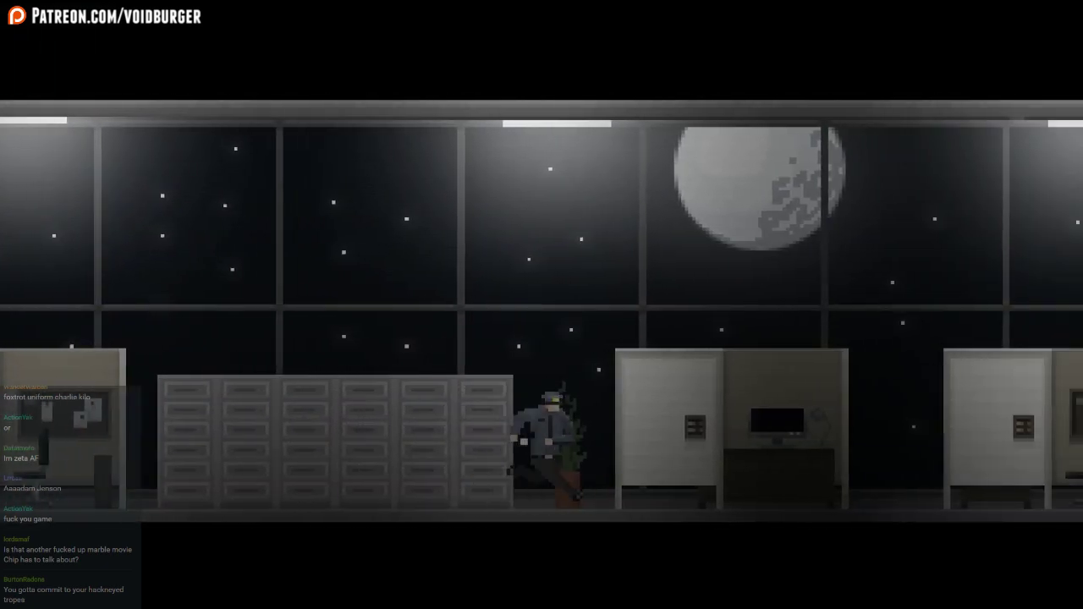
pyautogui.press('Right')
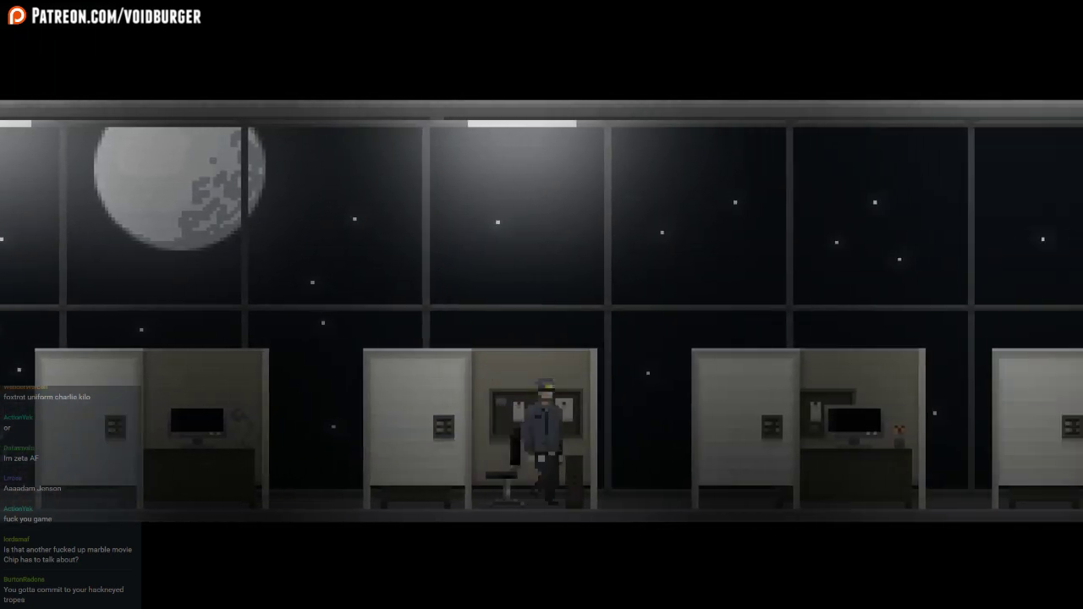
pyautogui.press('Right')
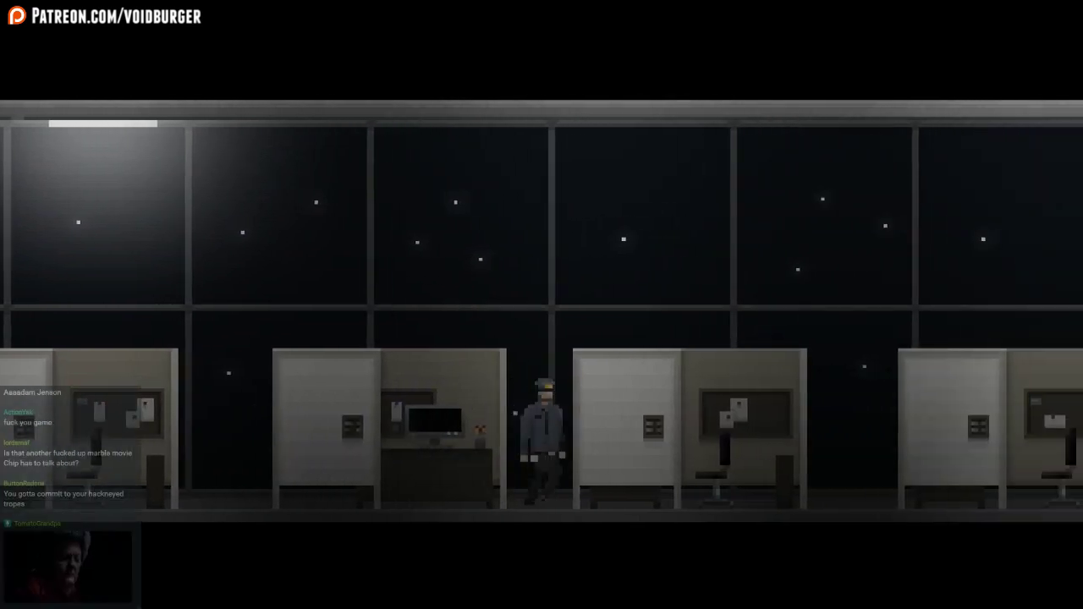
pyautogui.press('Right')
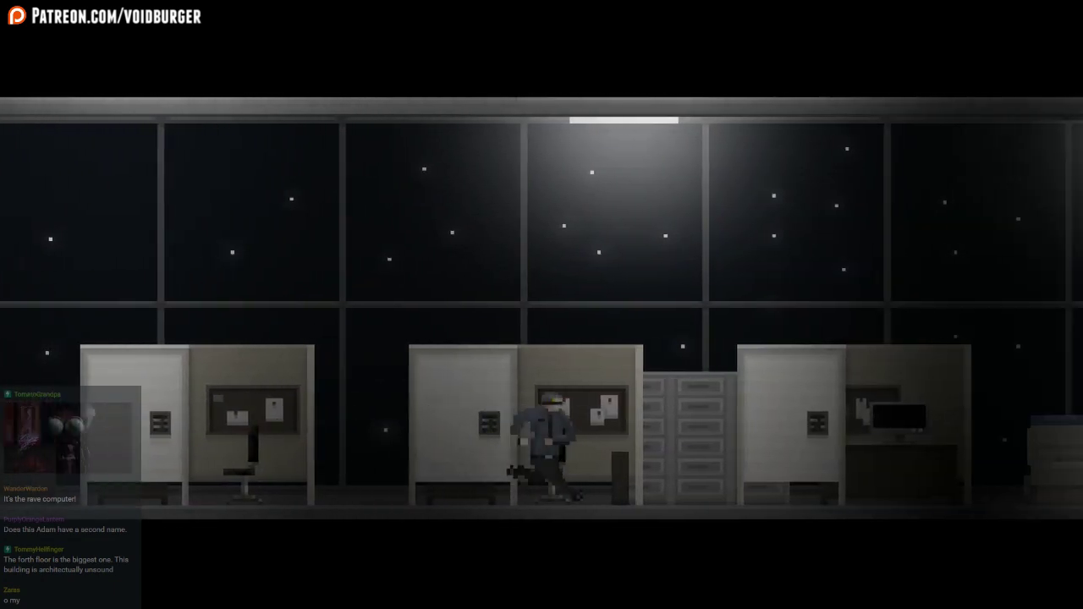
pyautogui.press('Right')
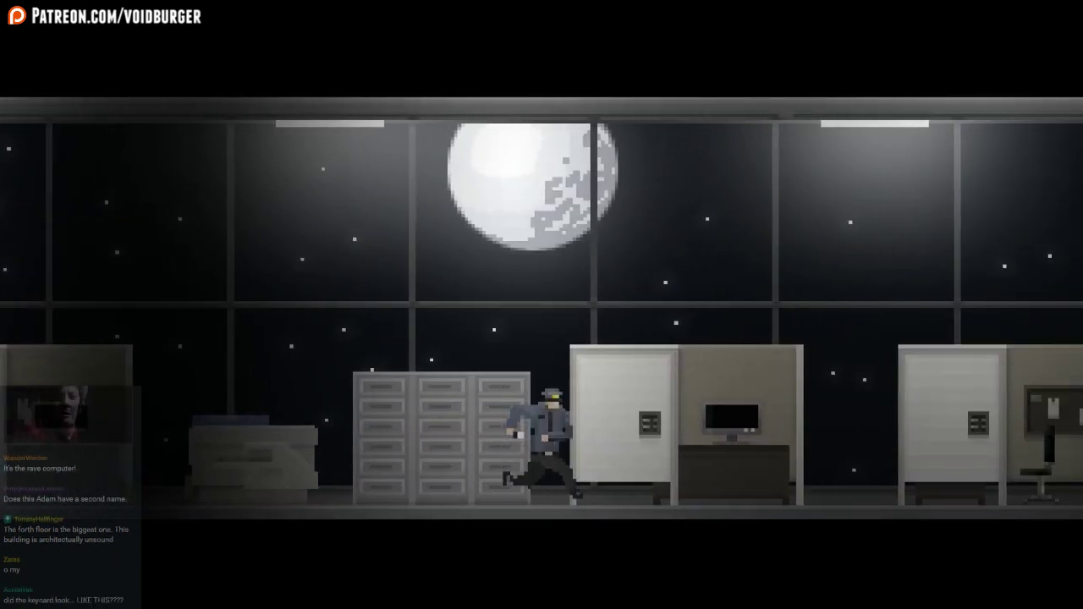
pyautogui.press('Right')
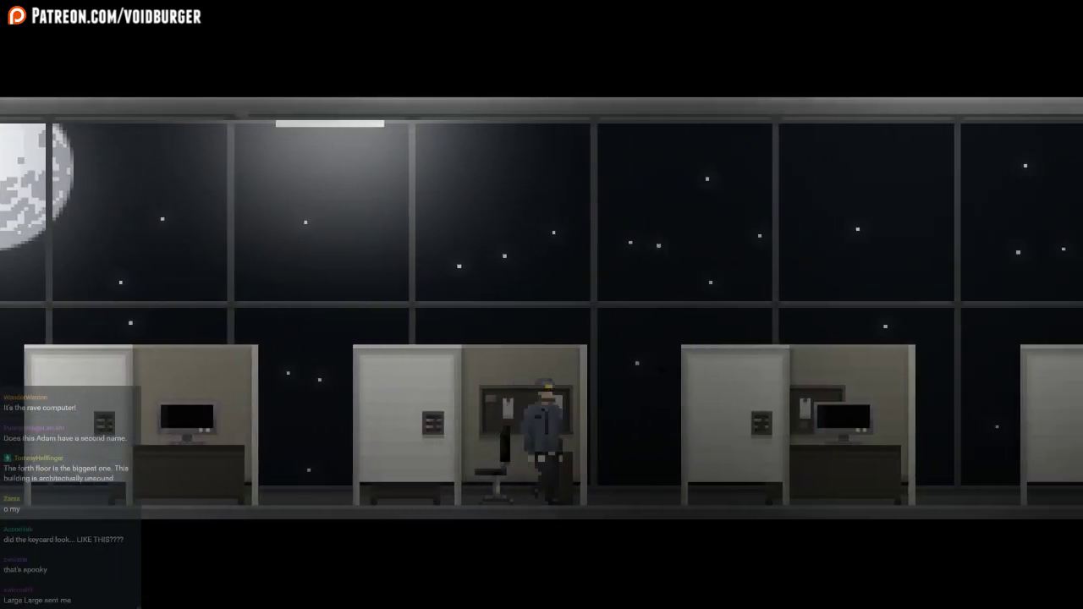
pyautogui.press('Right')
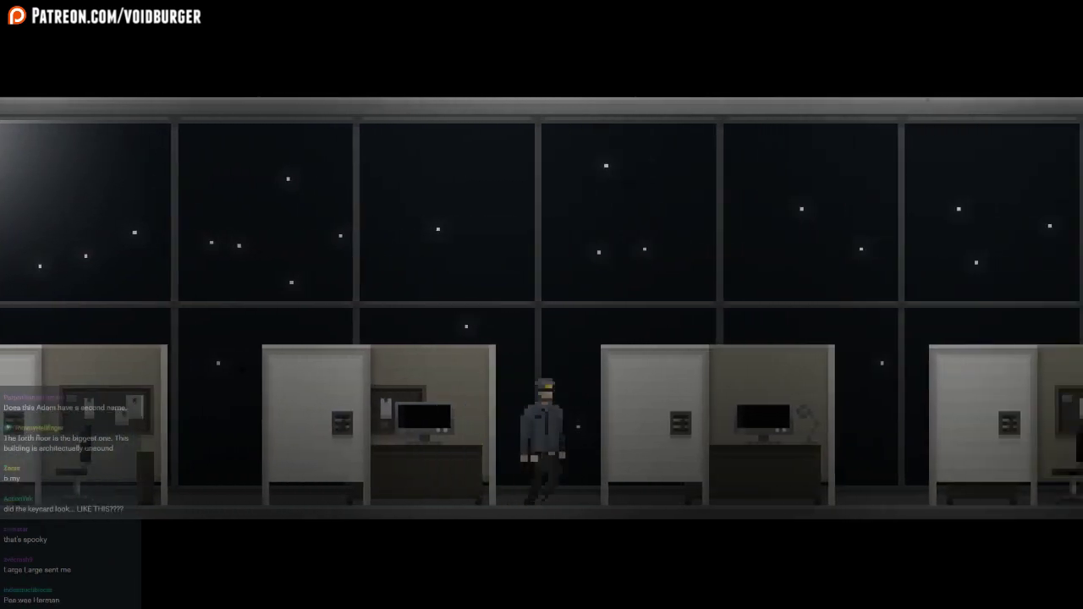
pyautogui.press('Right')
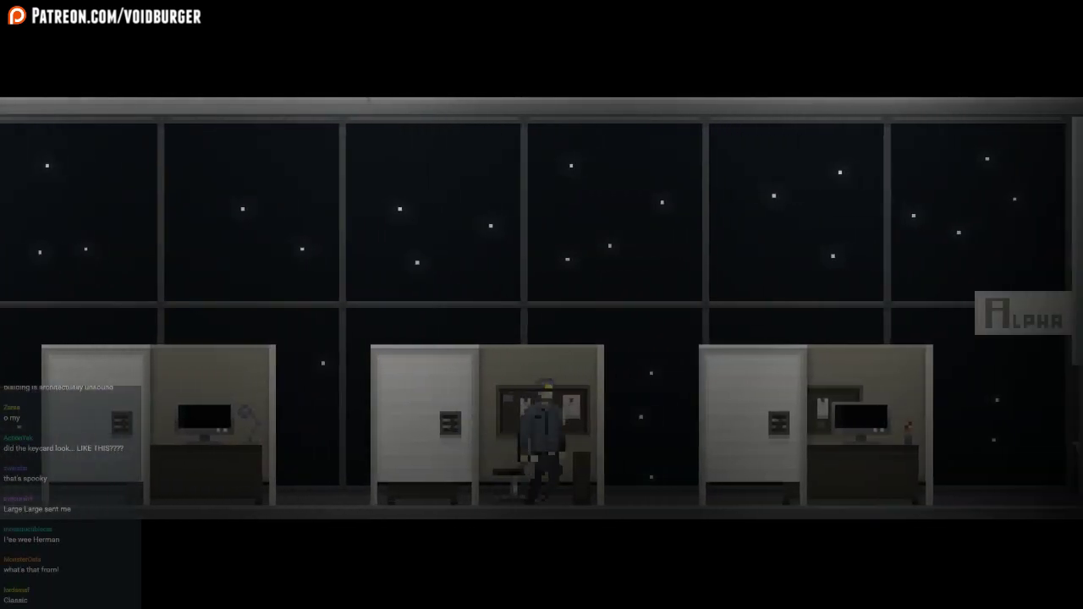
pyautogui.press('Right')
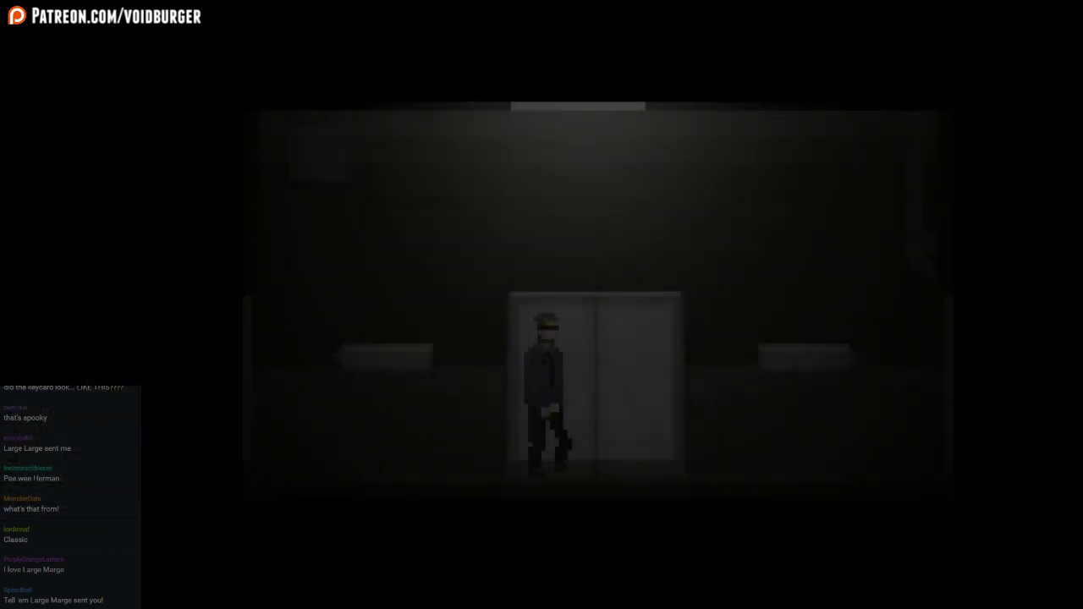
# Take the elevator down, then walk left past the Security window to the parked car
pyautogui.press('Up')
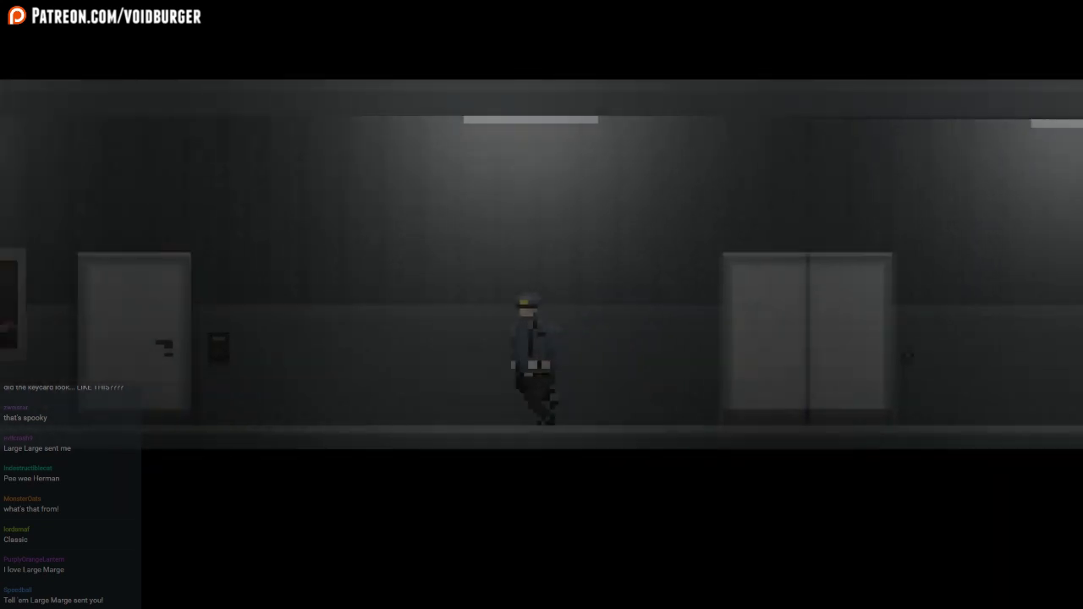
pyautogui.press('Left')
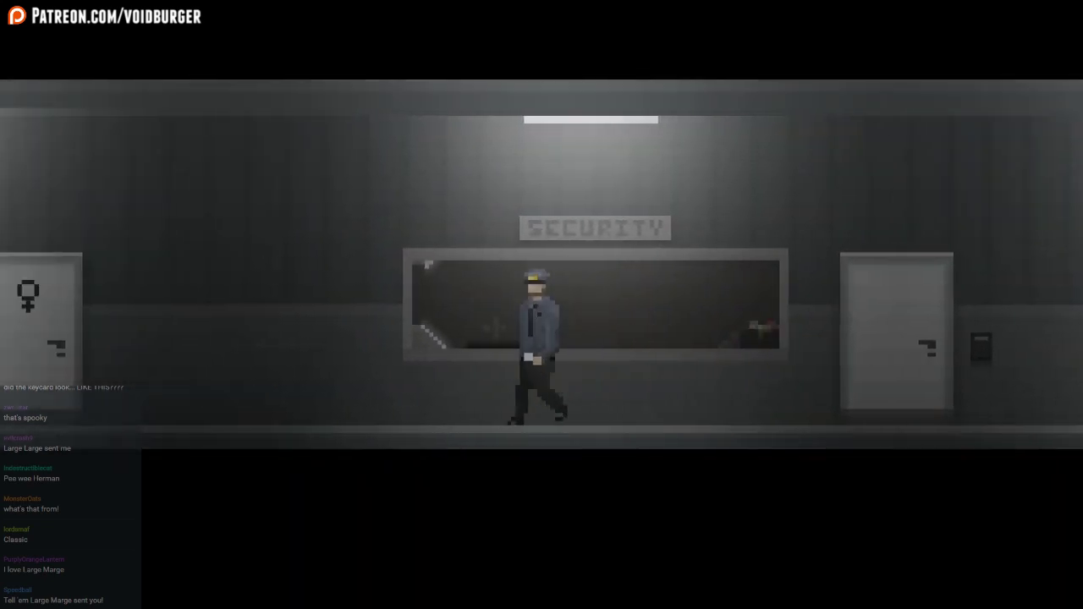
pyautogui.press('Left')
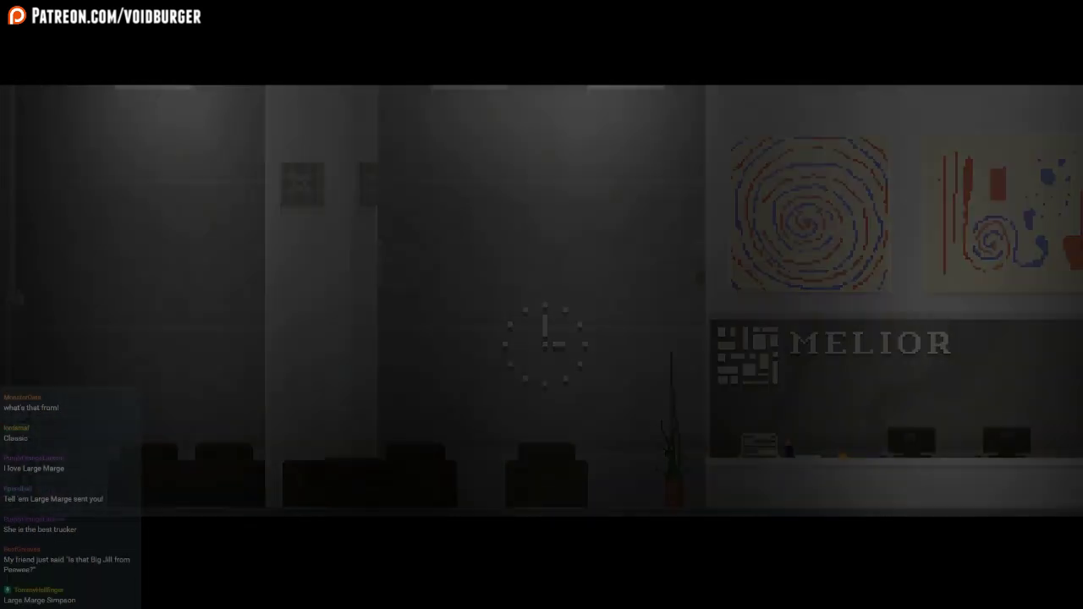
pyautogui.press('Left')
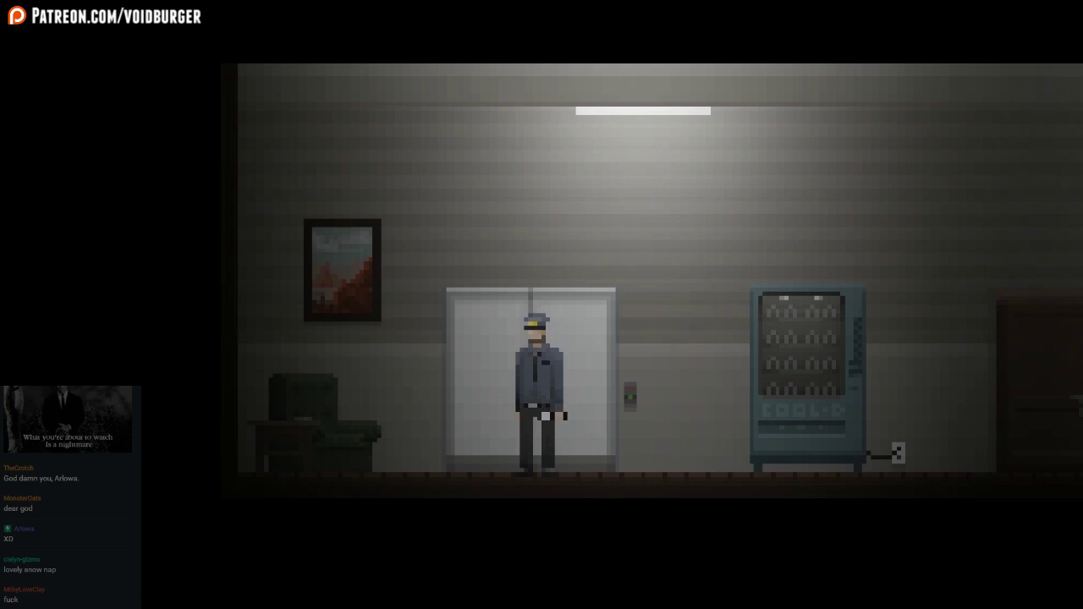
# Ride the elevator to floor 1 using its button panel
pyautogui.click(630, 396)
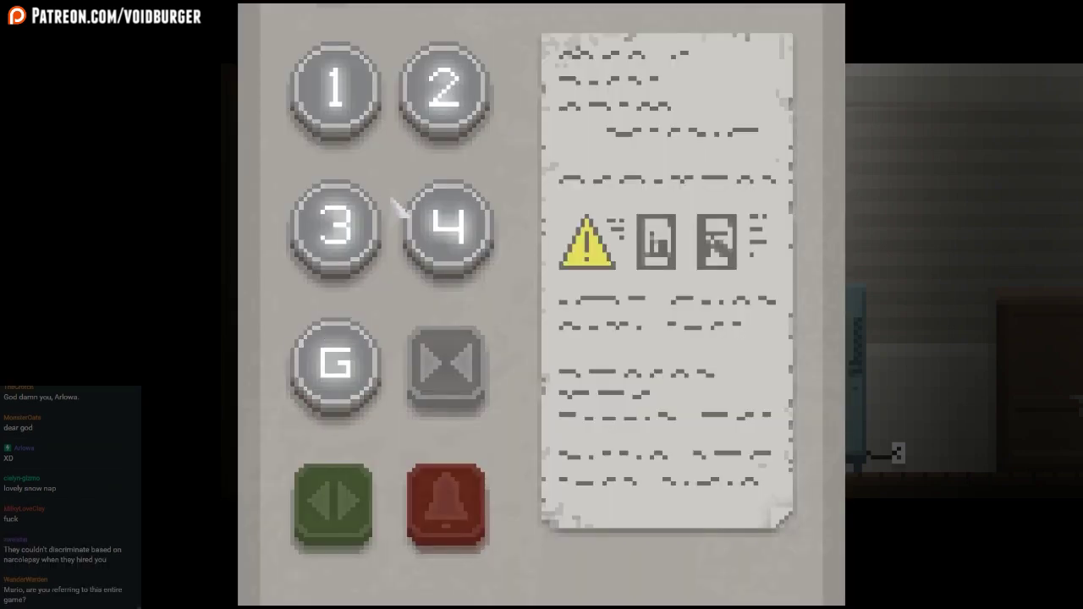
pyautogui.click(336, 93)
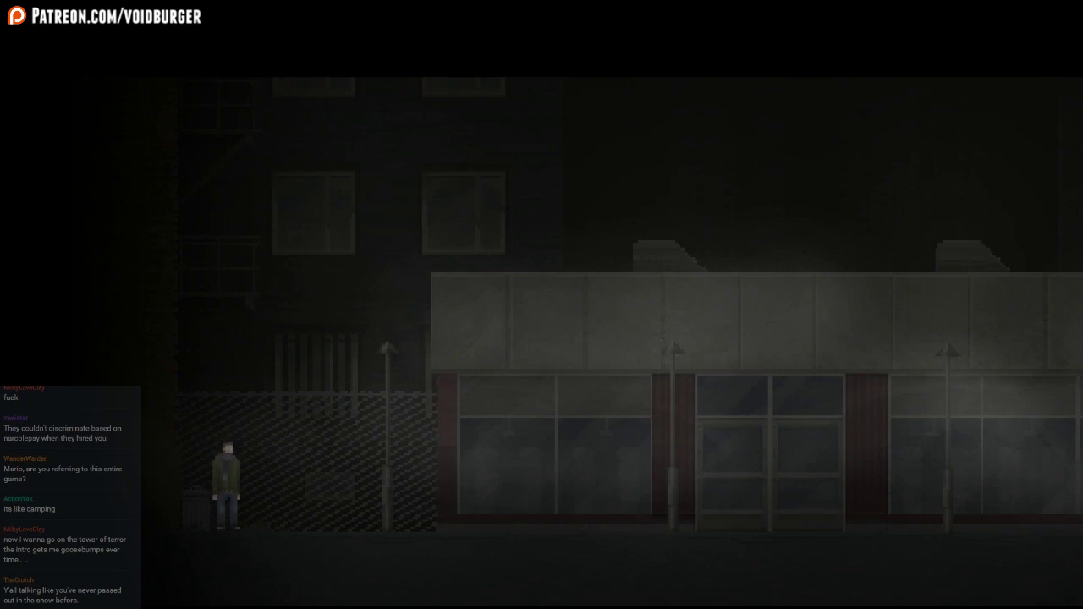
# Walk right along the night street past storefronts and pipe walls into the boiler room
pyautogui.press('Right')
pyautogui.press('Right')
pyautogui.press('Right')
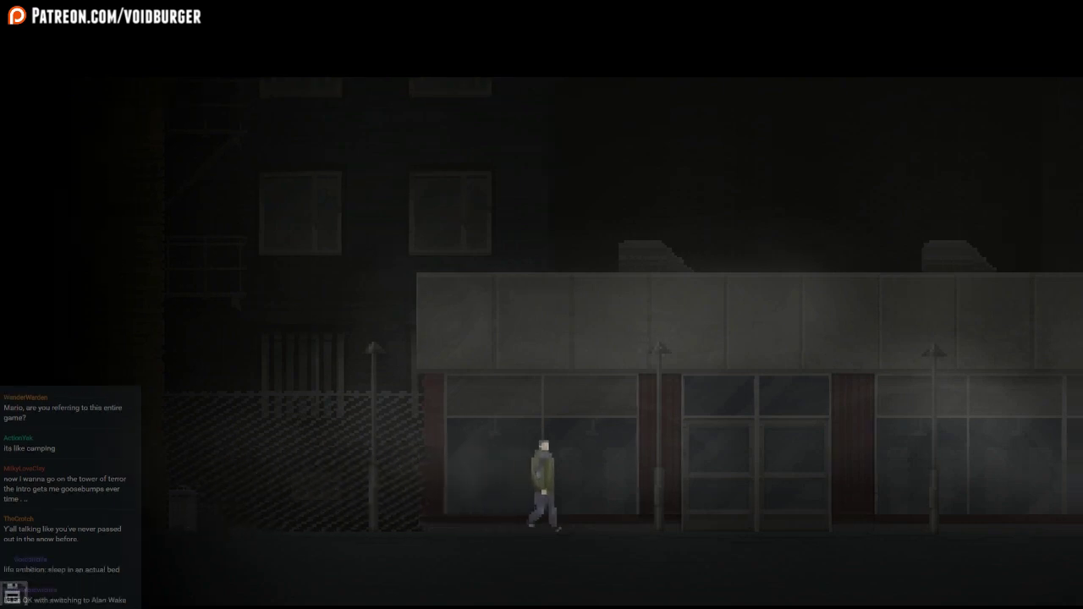
pyautogui.press('Right')
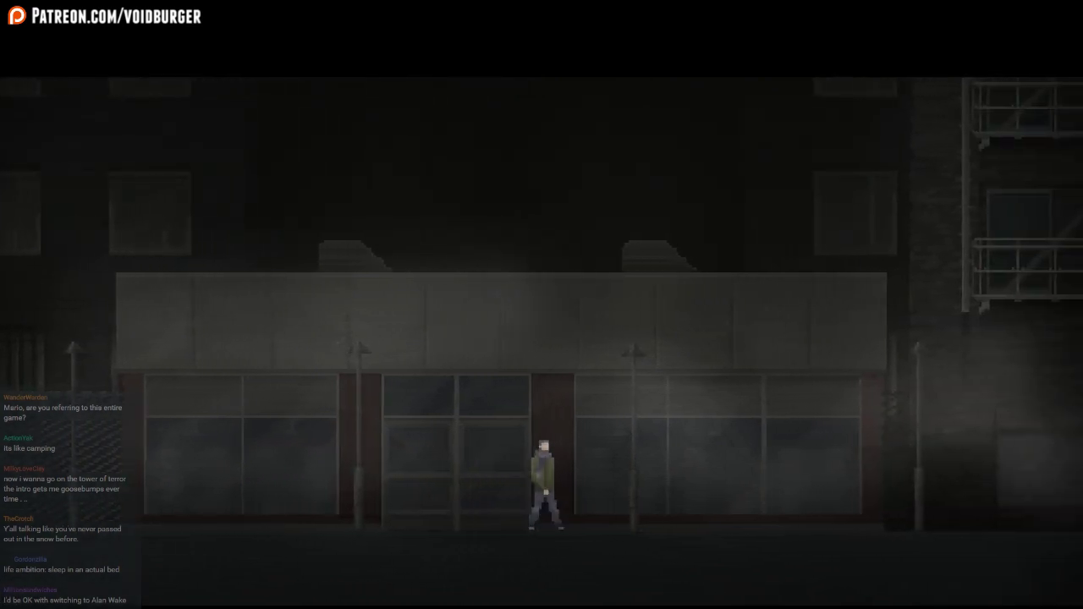
pyautogui.press('Right')
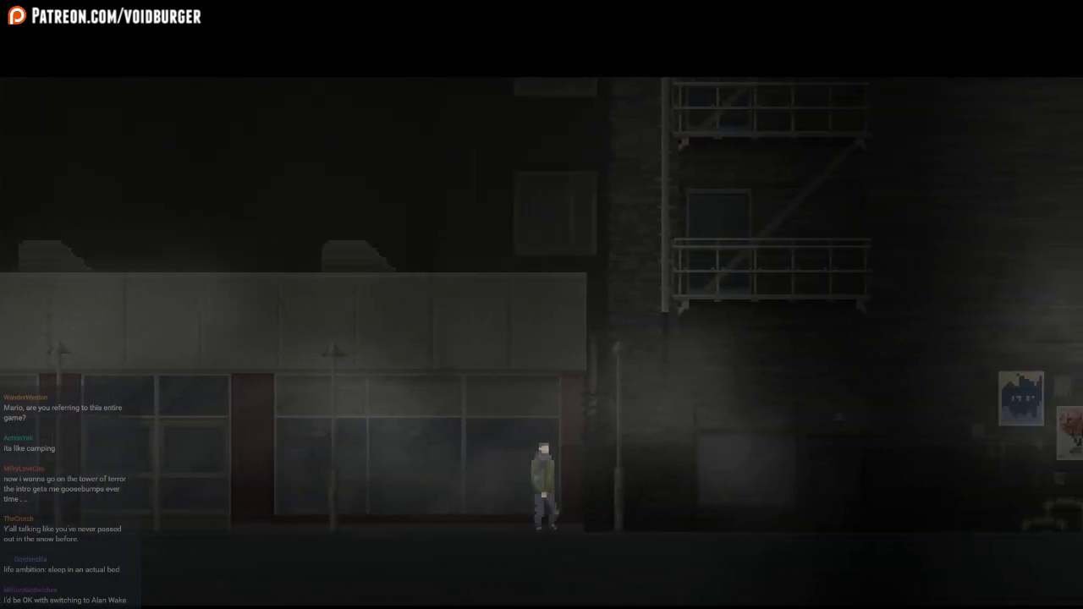
pyautogui.press('Right')
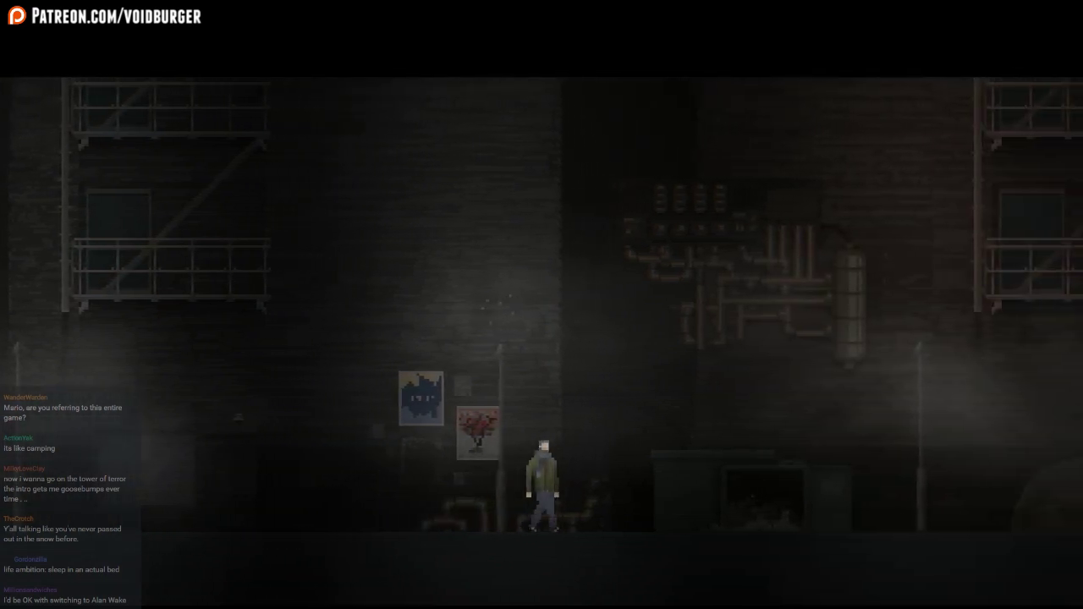
pyautogui.press('Right')
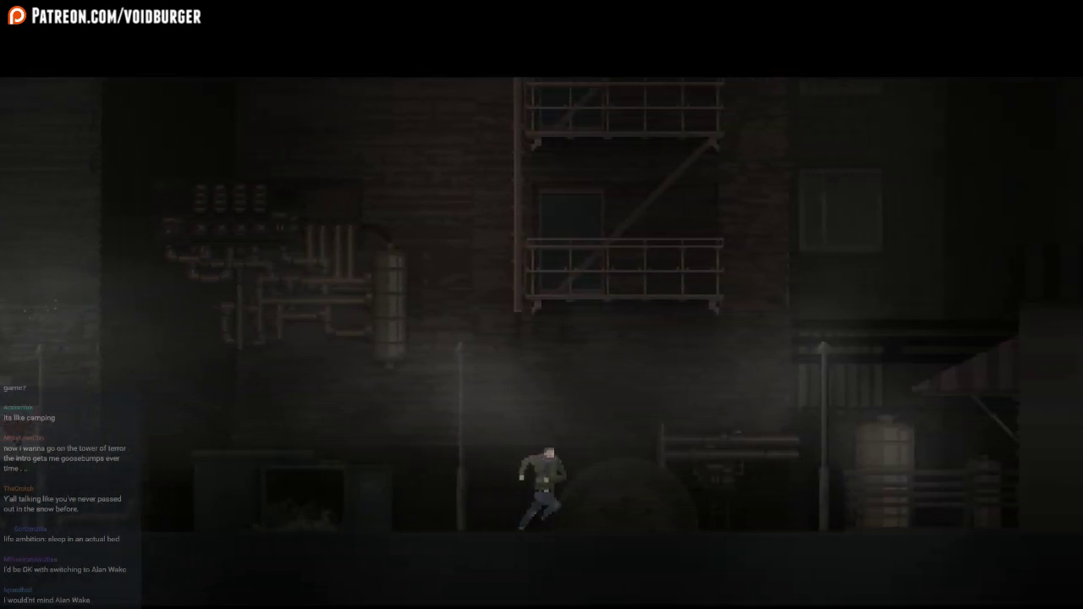
pyautogui.press('Right')
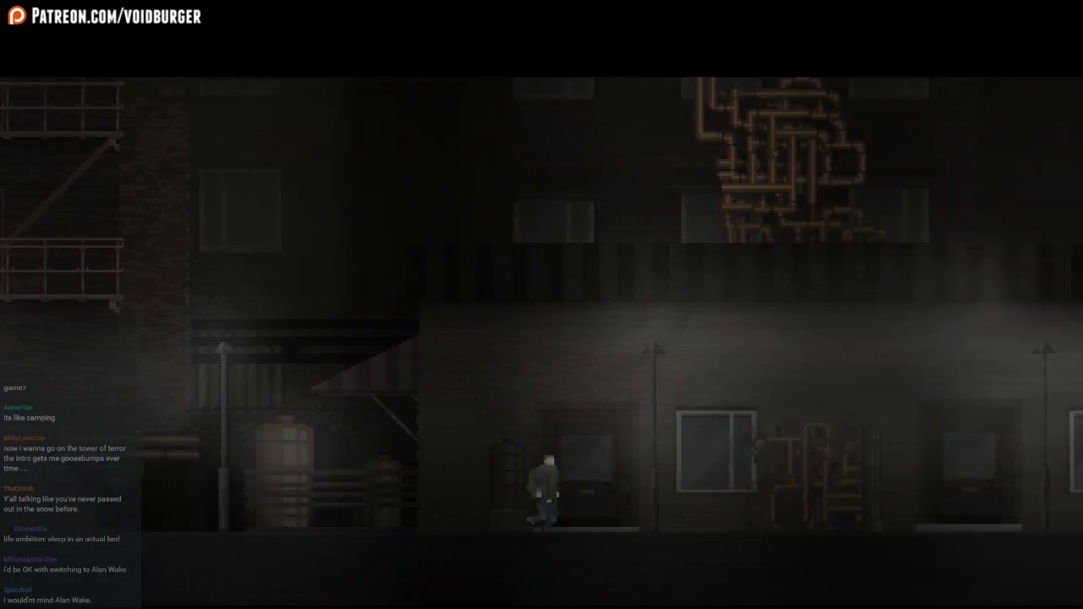
pyautogui.press('Right')
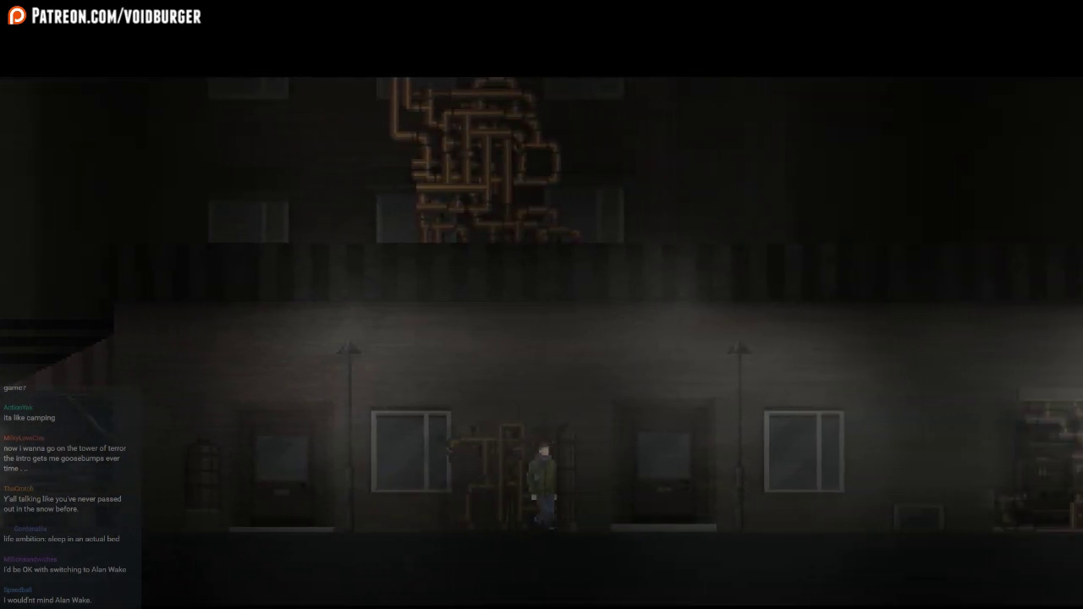
pyautogui.press('Right')
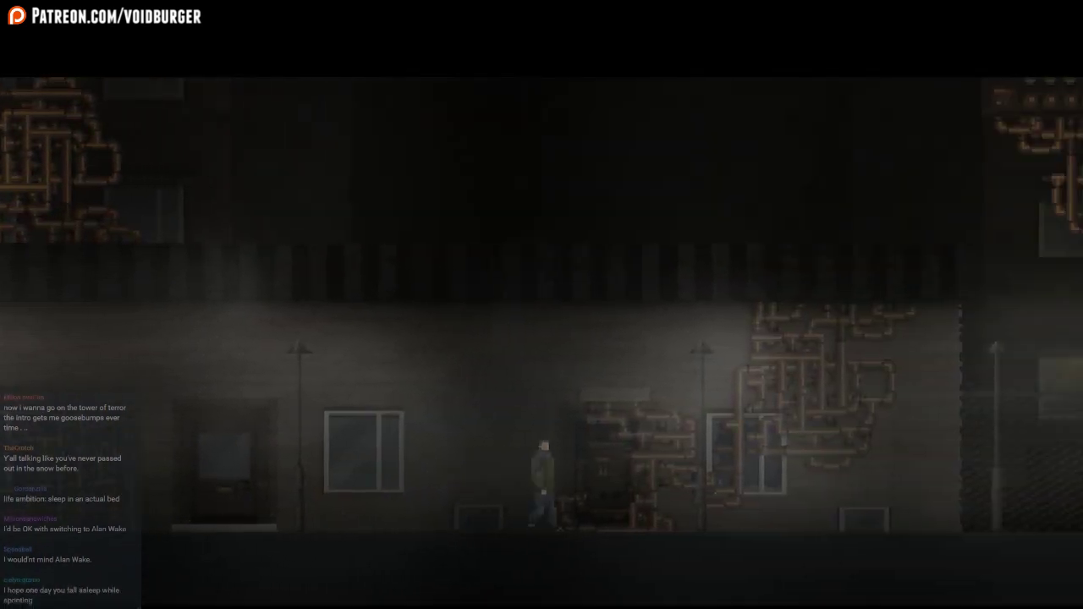
pyautogui.press('Right')
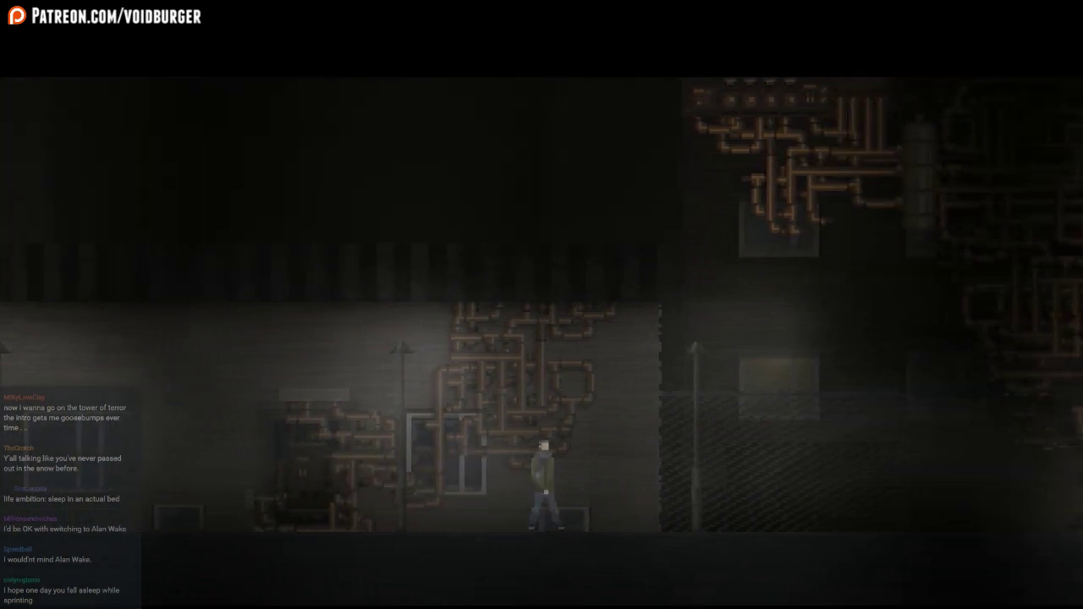
pyautogui.press('Right')
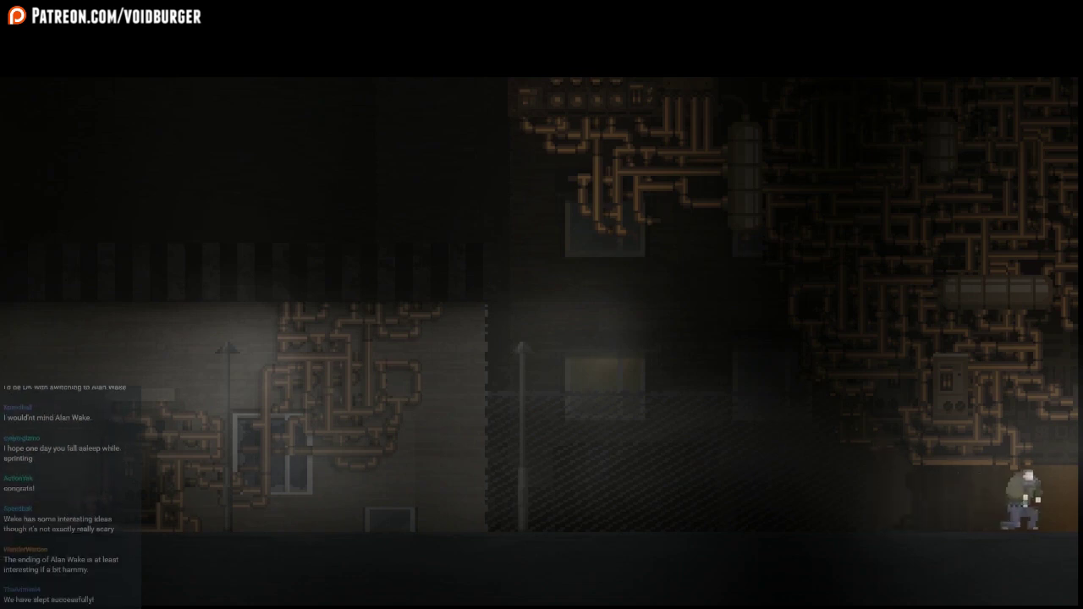
pyautogui.press('Right')
pyautogui.press('Right')
# Walk right to the seated figure in the pipe room, then back left to the EXIT sign
pyautogui.press('Right')
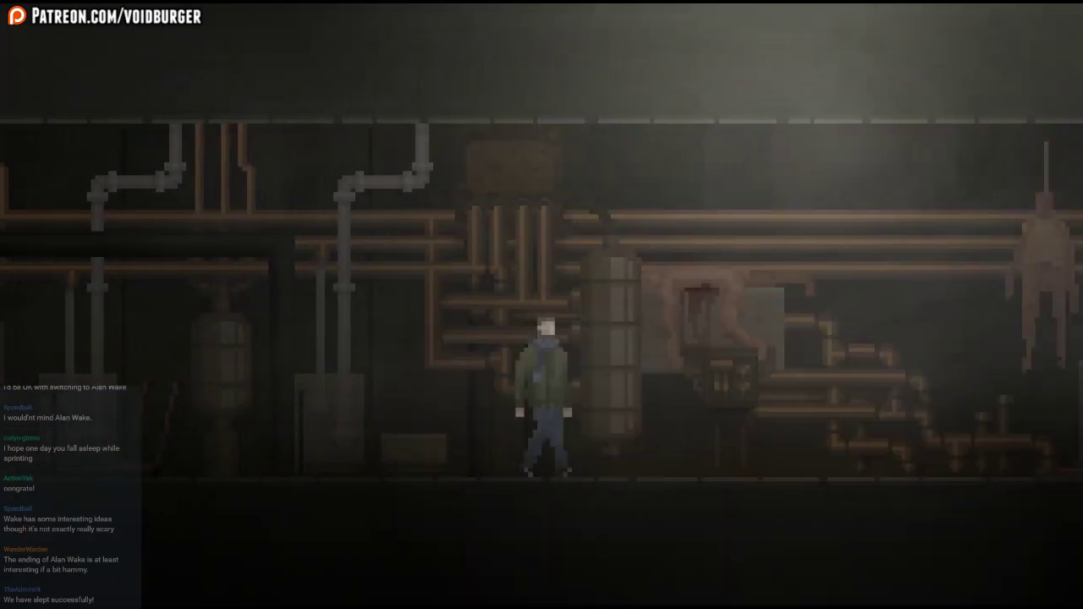
pyautogui.press('Right')
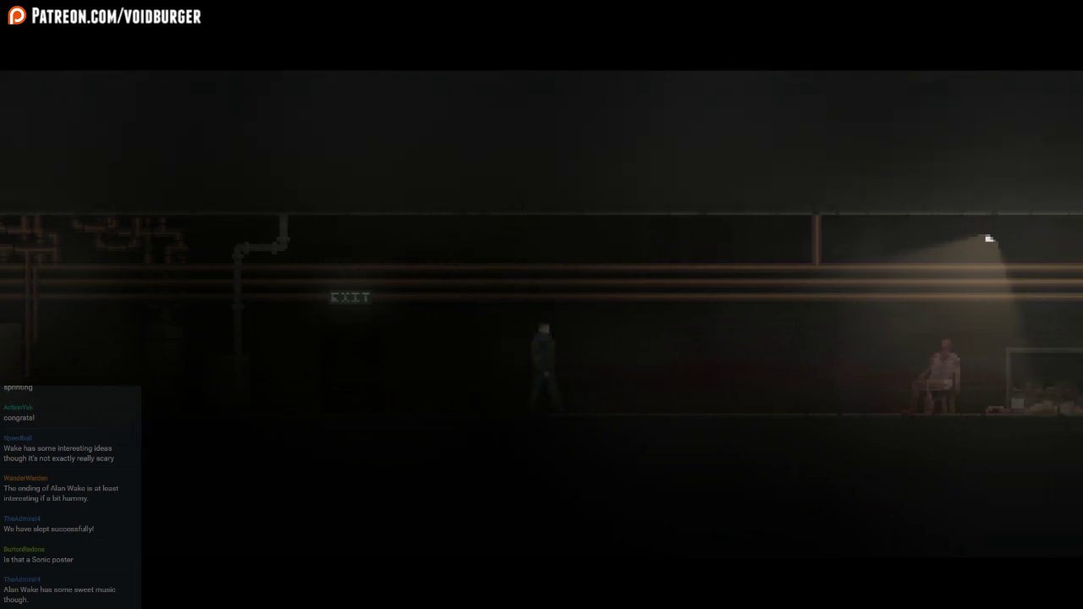
pyautogui.press('Right')
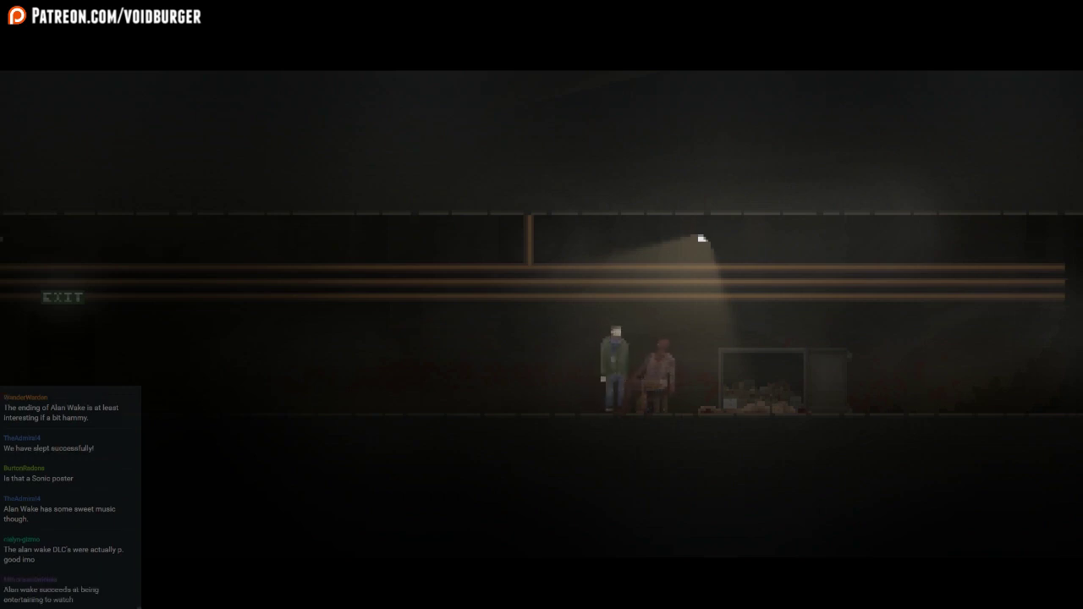
pyautogui.press('Left')
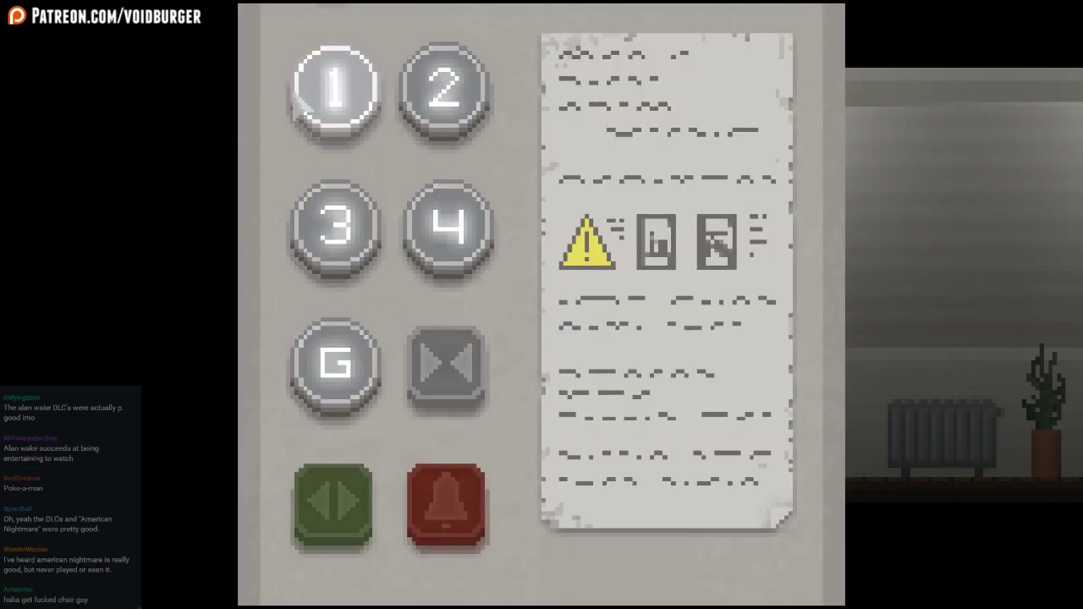
# Ride to the ground floor, cross the sofa lounge, and head left outside the FACILITY door
pyautogui.click(337, 365)
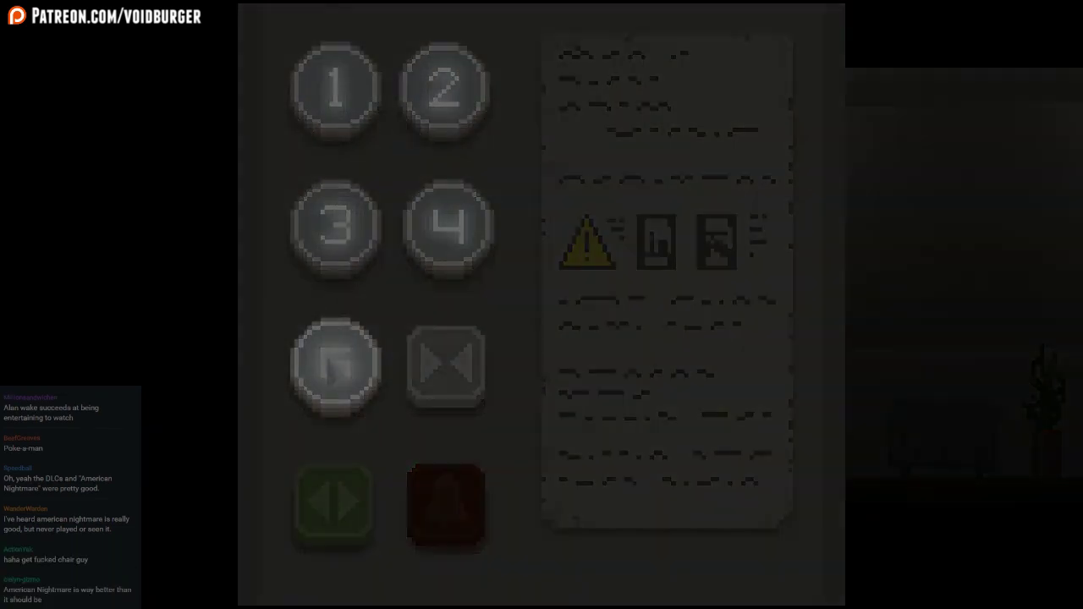
pyautogui.press('Right')
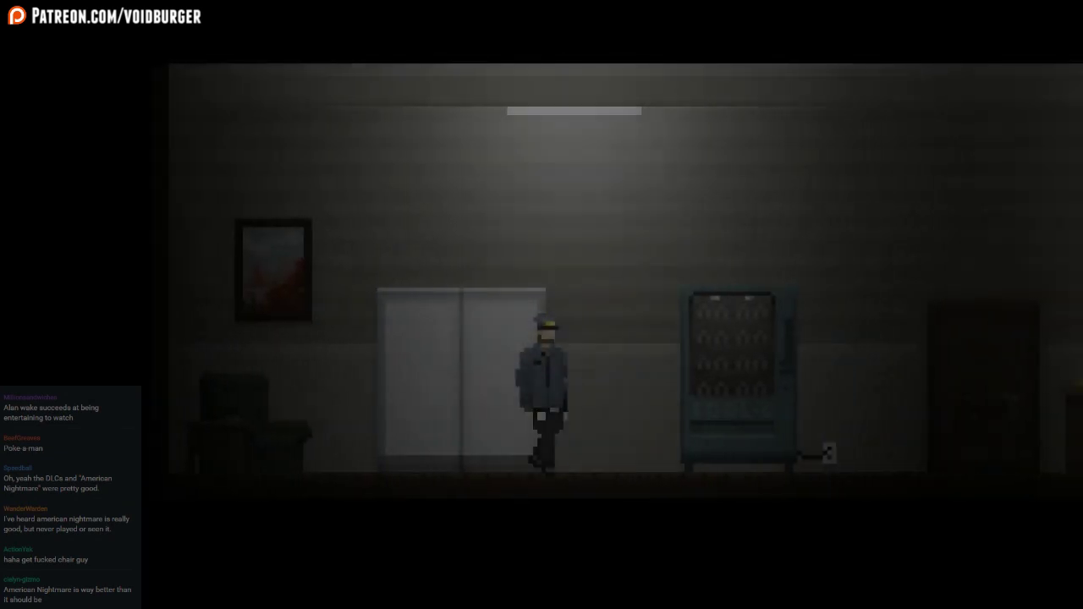
pyautogui.press('Right')
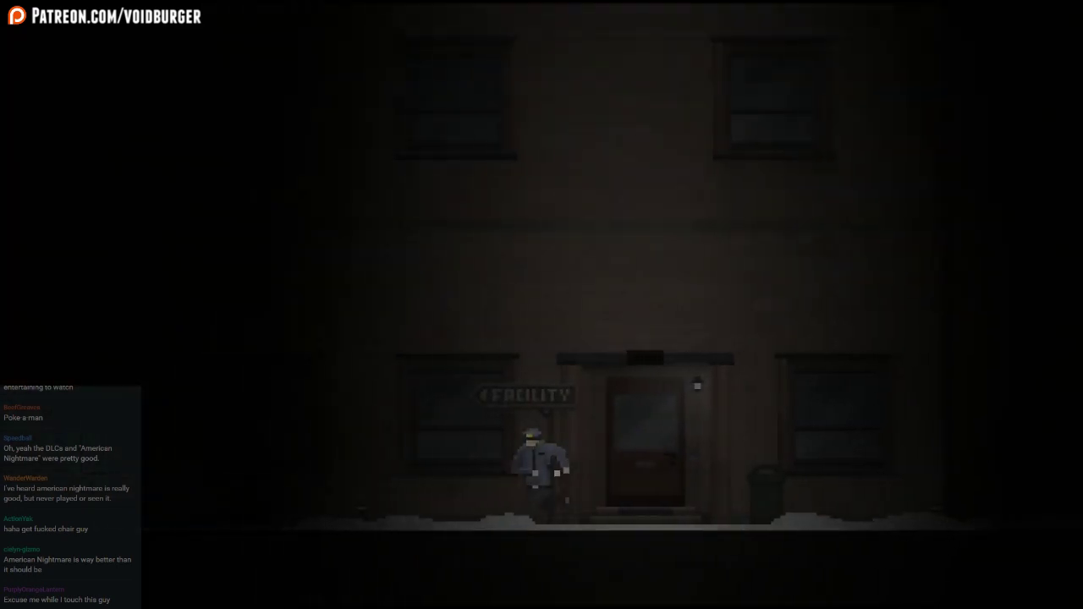
pyautogui.press('Left')
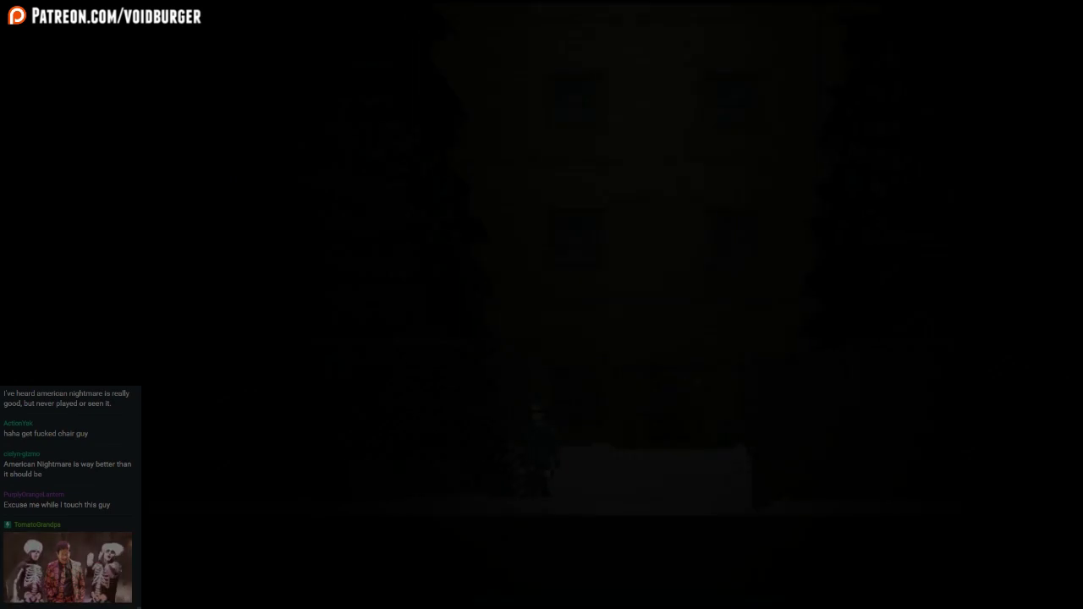
pyautogui.press('Left')
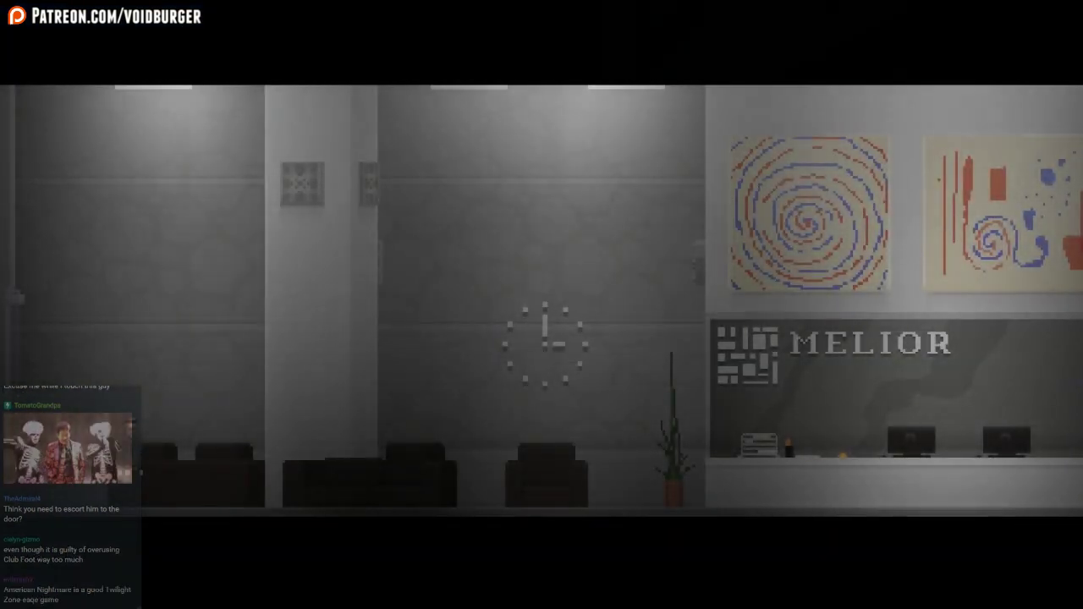
# Walk across the lobby and wander the washroom past the sinks and stalls
pyautogui.press('Right')
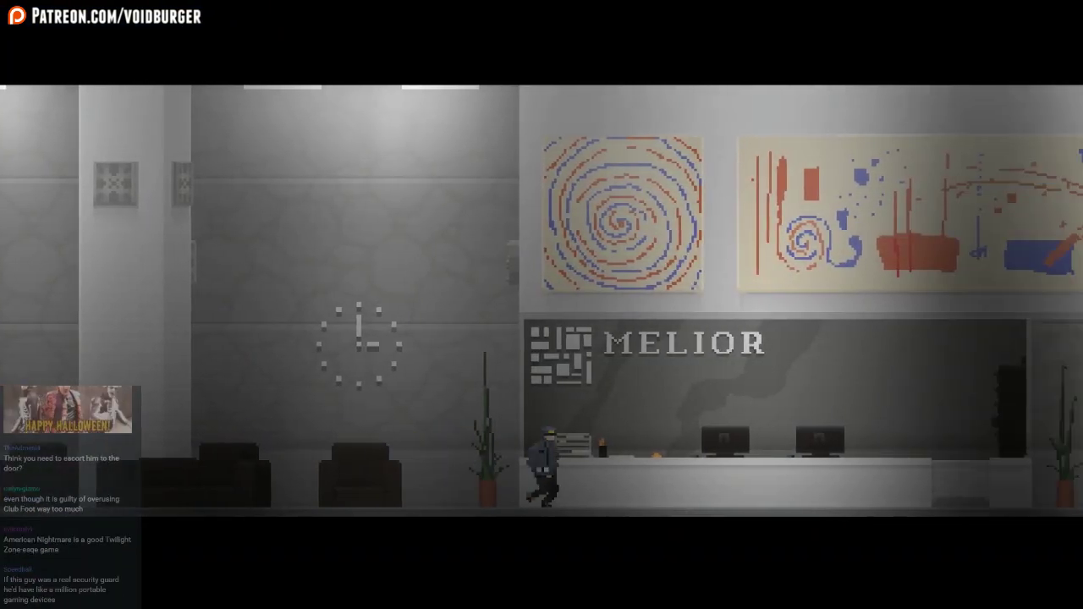
pyautogui.press('Right')
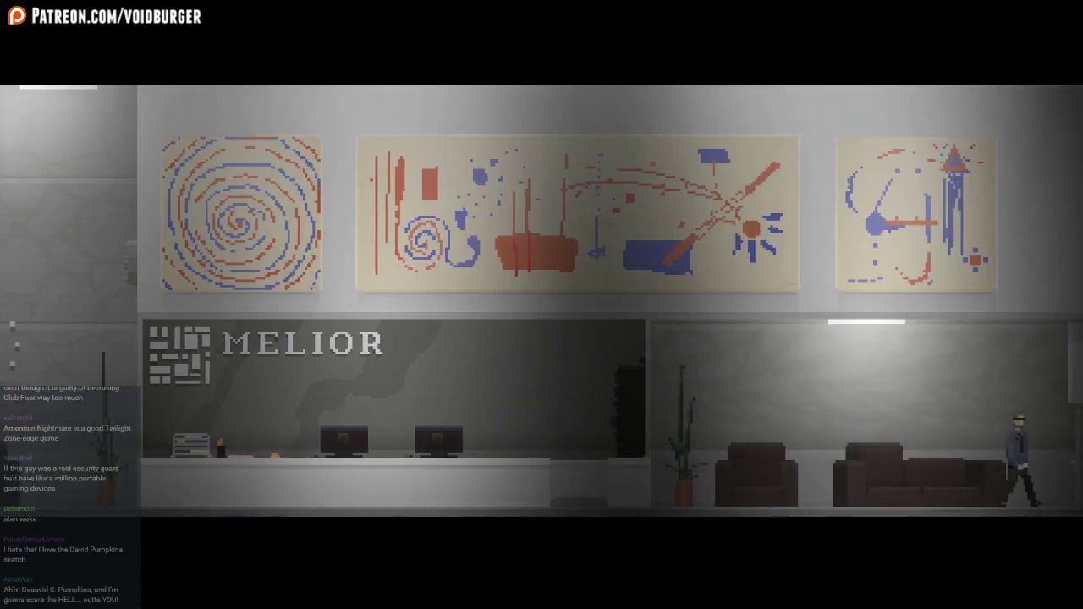
pyautogui.press('Right')
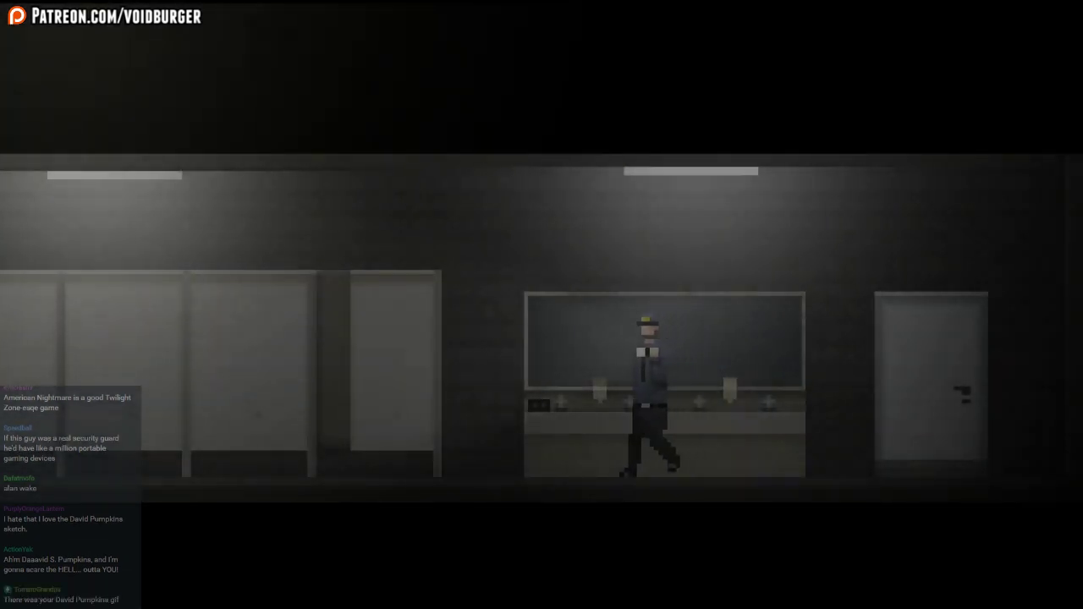
pyautogui.press('Left')
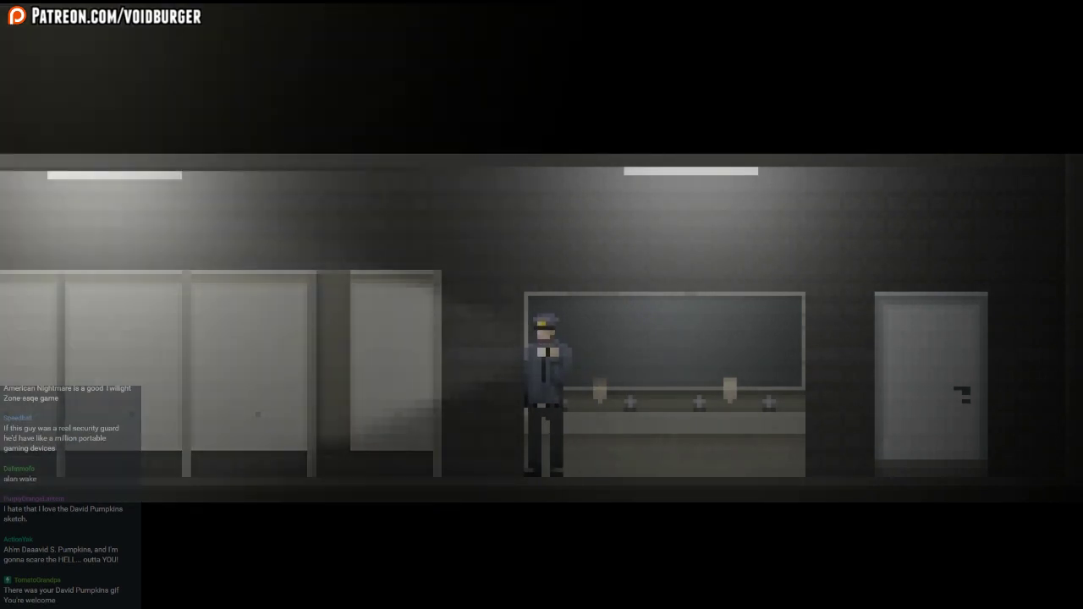
pyautogui.press('Left')
pyautogui.press('Left')
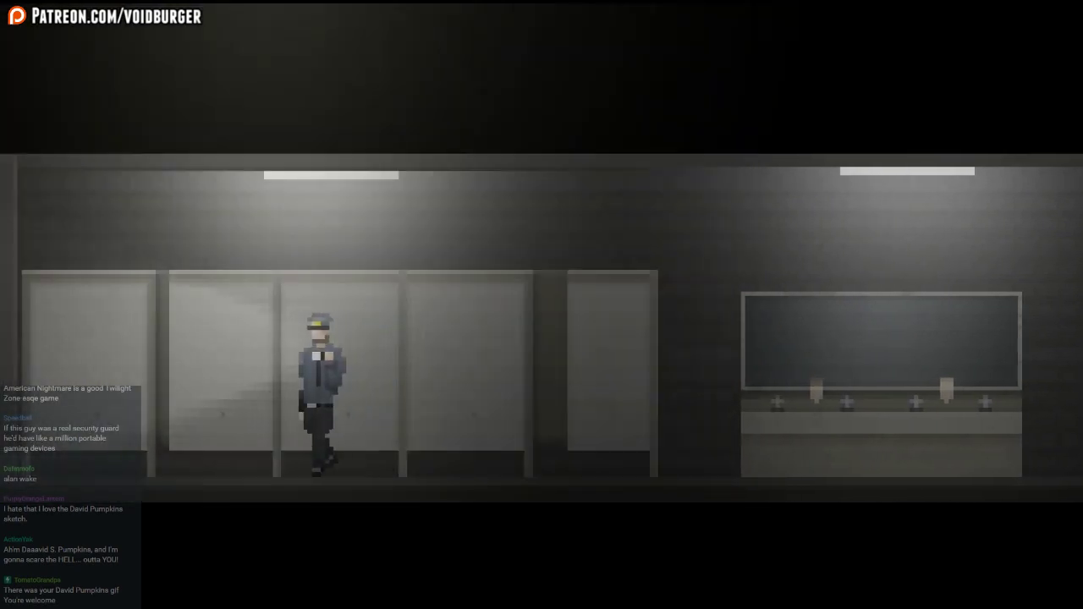
pyautogui.press('Right')
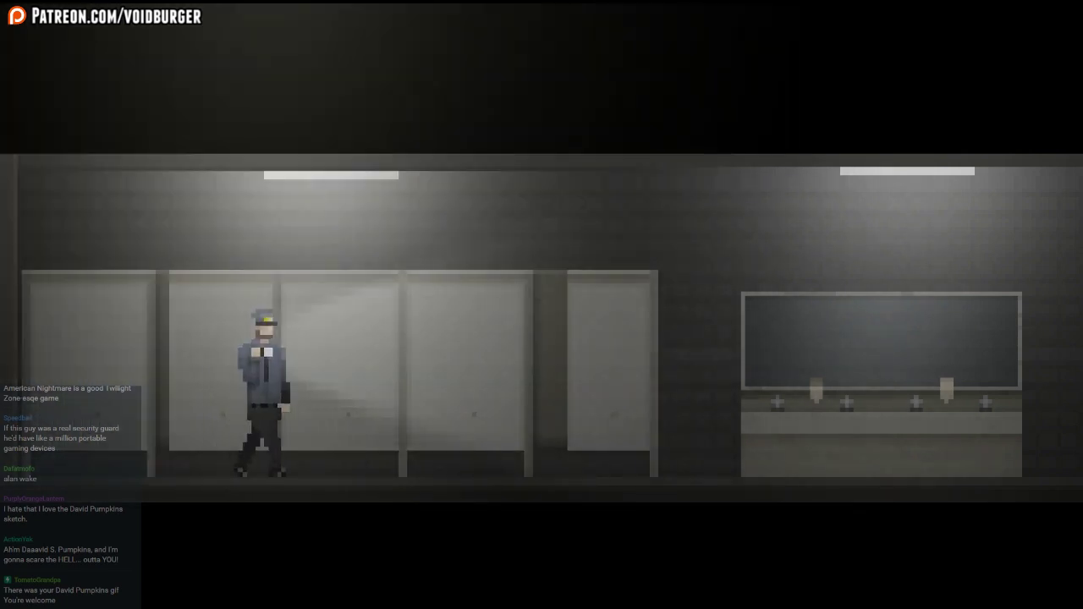
pyautogui.press('Right')
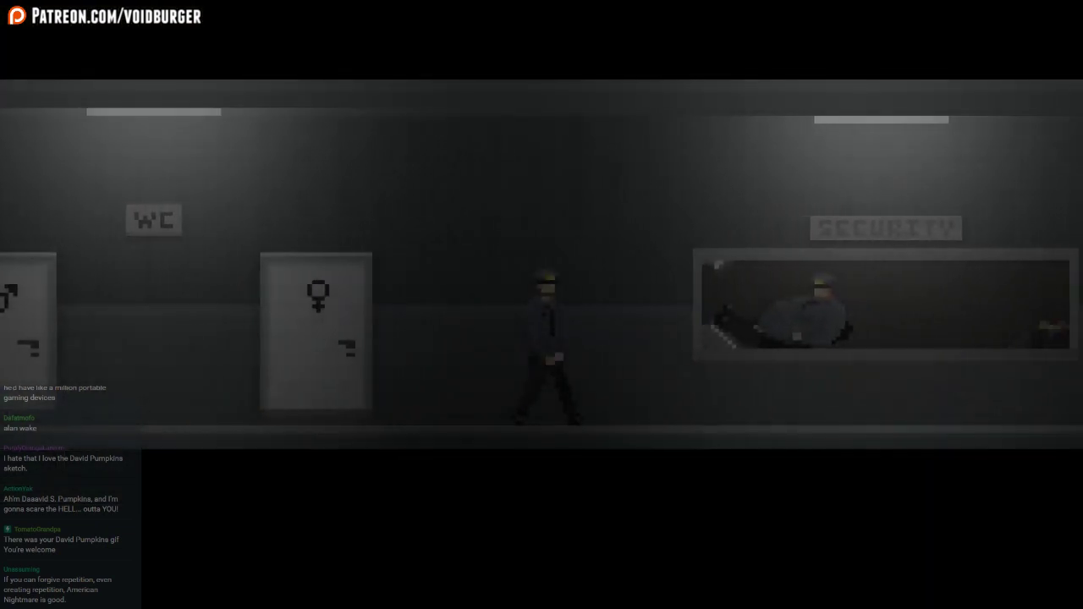
pyautogui.press('Left')
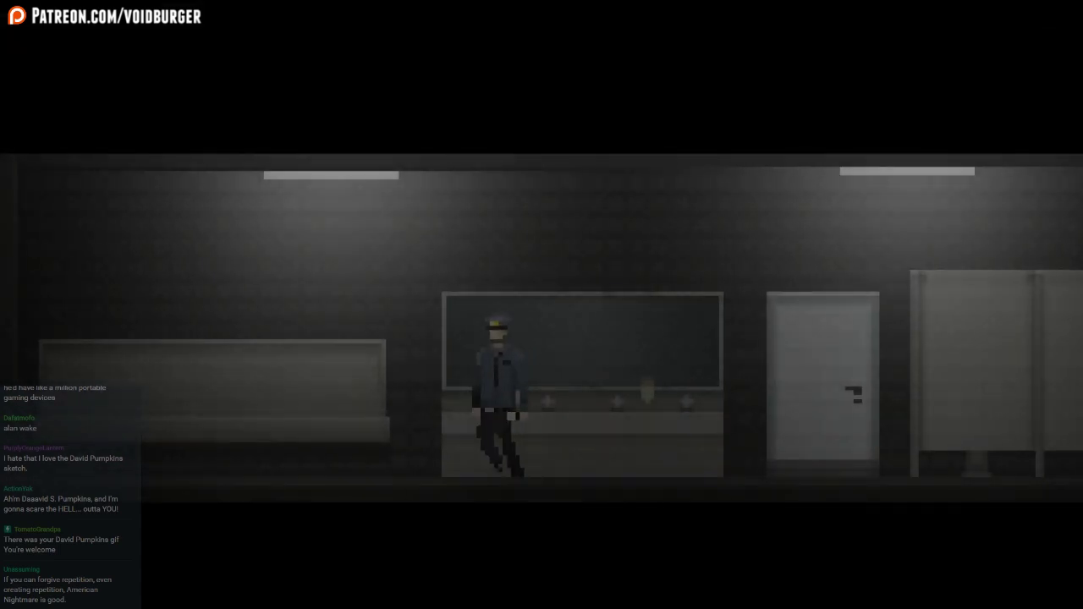
# Exit the washroom and walk past the security window to the elevator's floor panel
pyautogui.press('Right')
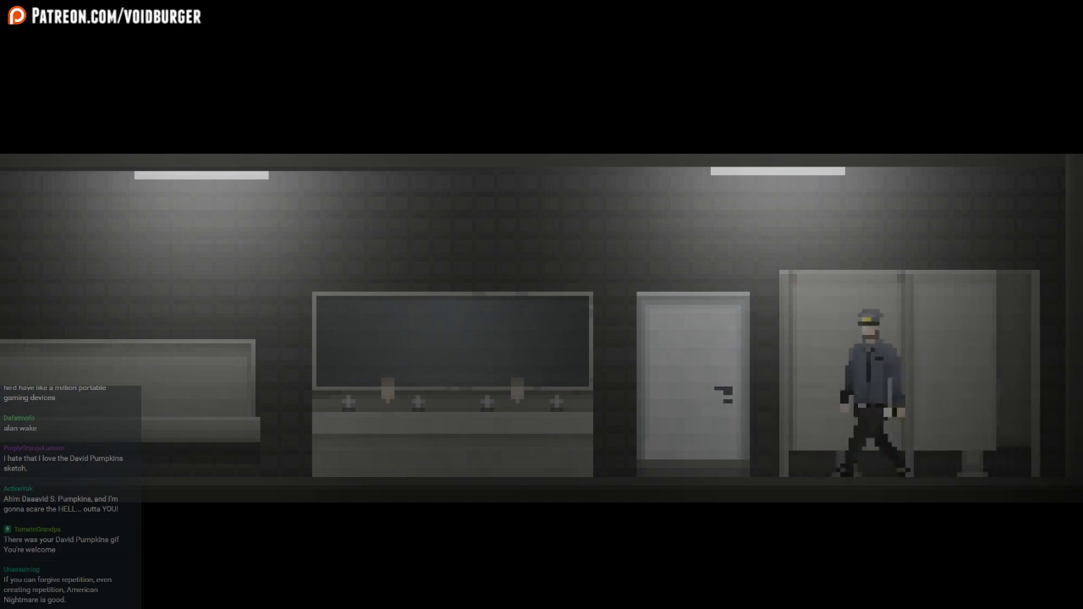
pyautogui.press('Up')
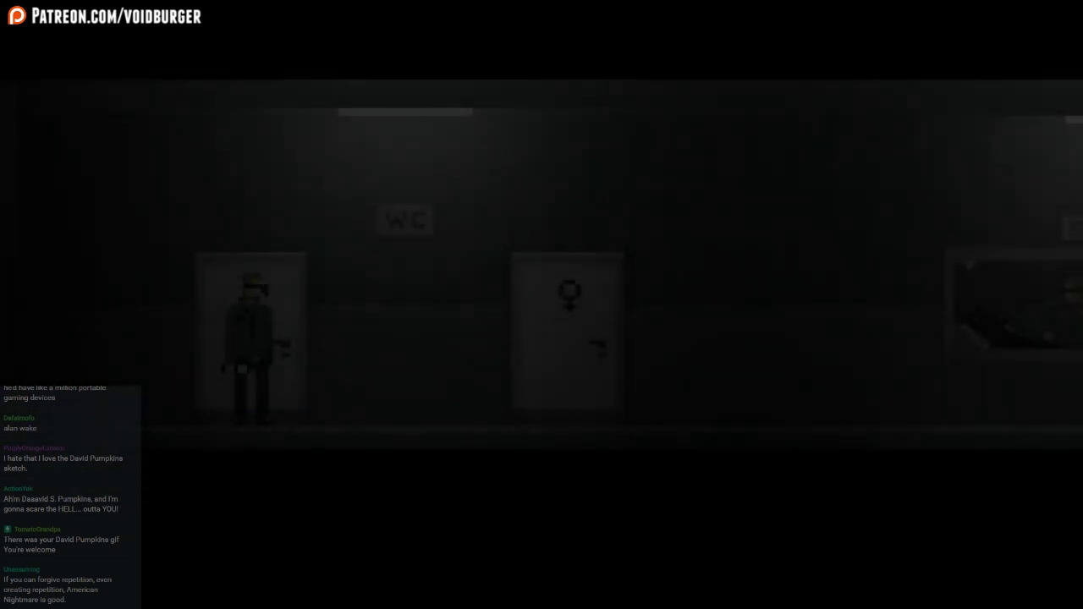
pyautogui.press('Right')
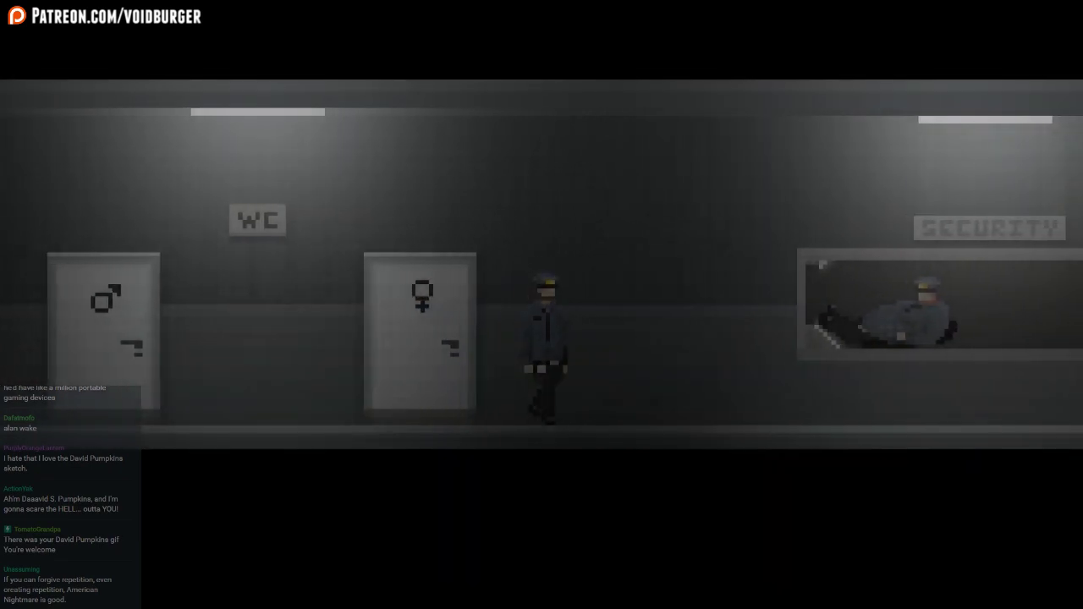
pyautogui.press('Right')
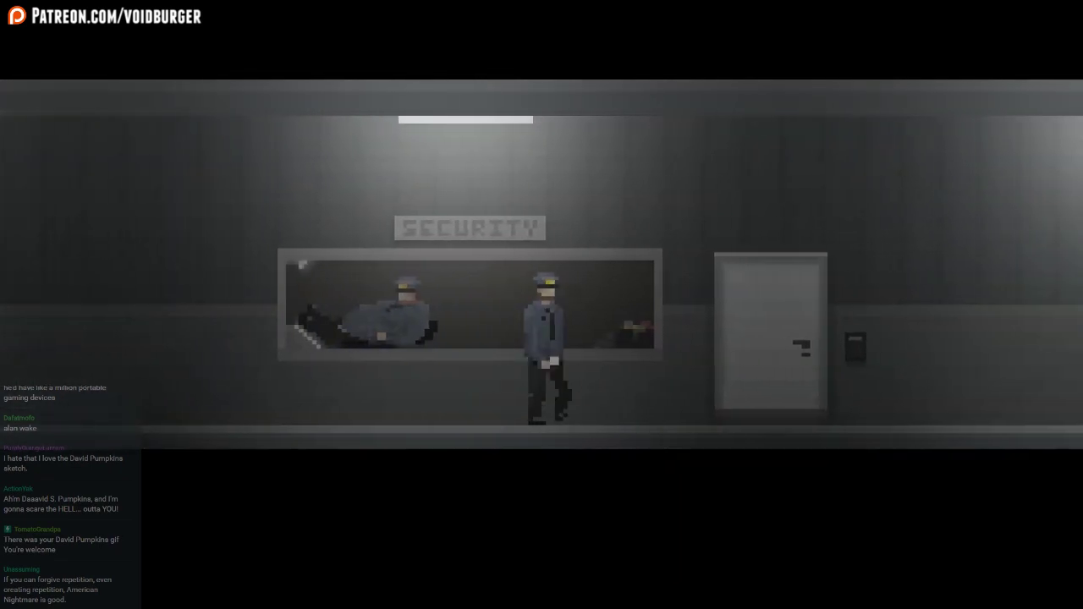
pyautogui.press('Right')
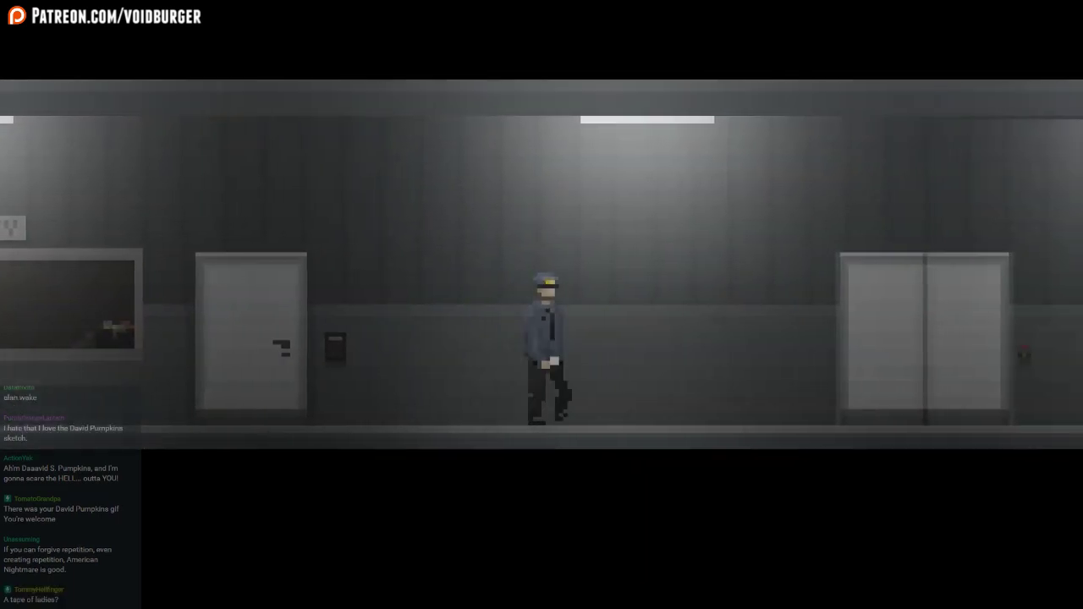
pyautogui.press('Right')
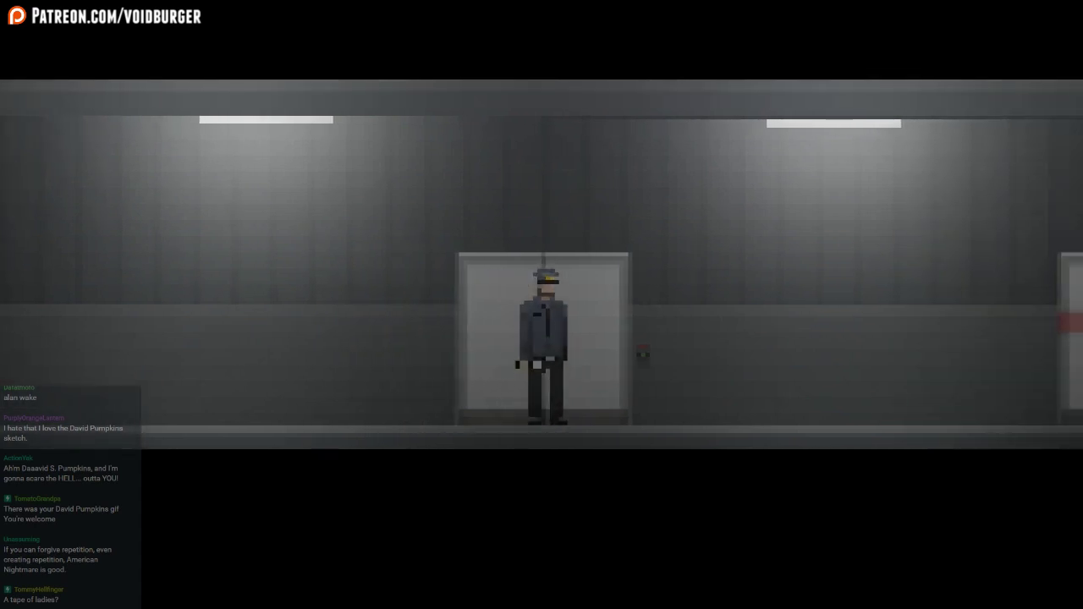
pyautogui.press('Up')
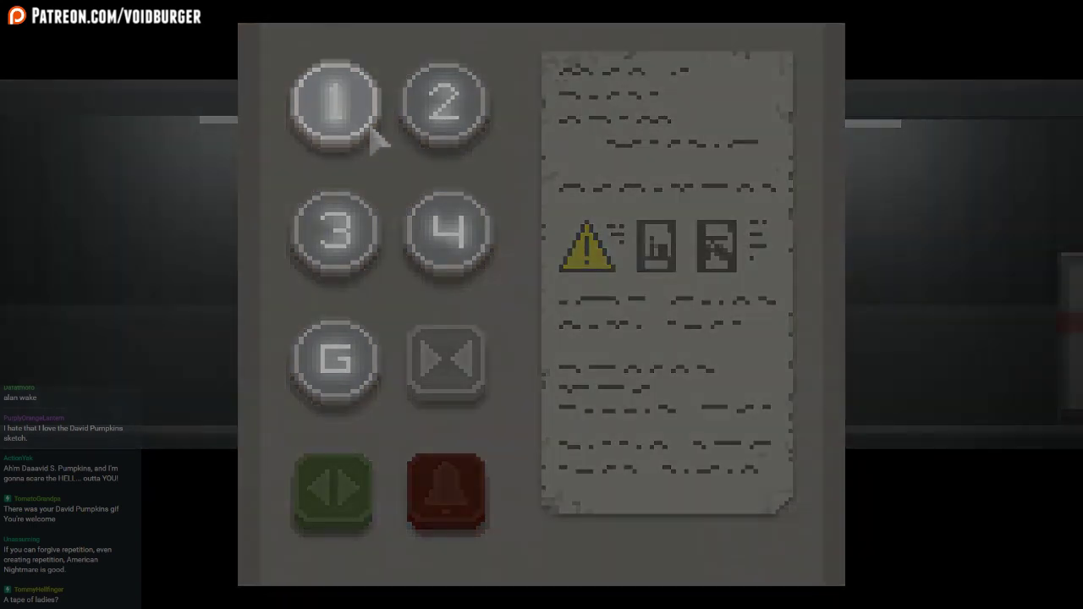
# Take the elevator to floor 1, cross the control room, and bring up the controls menu
pyautogui.click(337, 104)
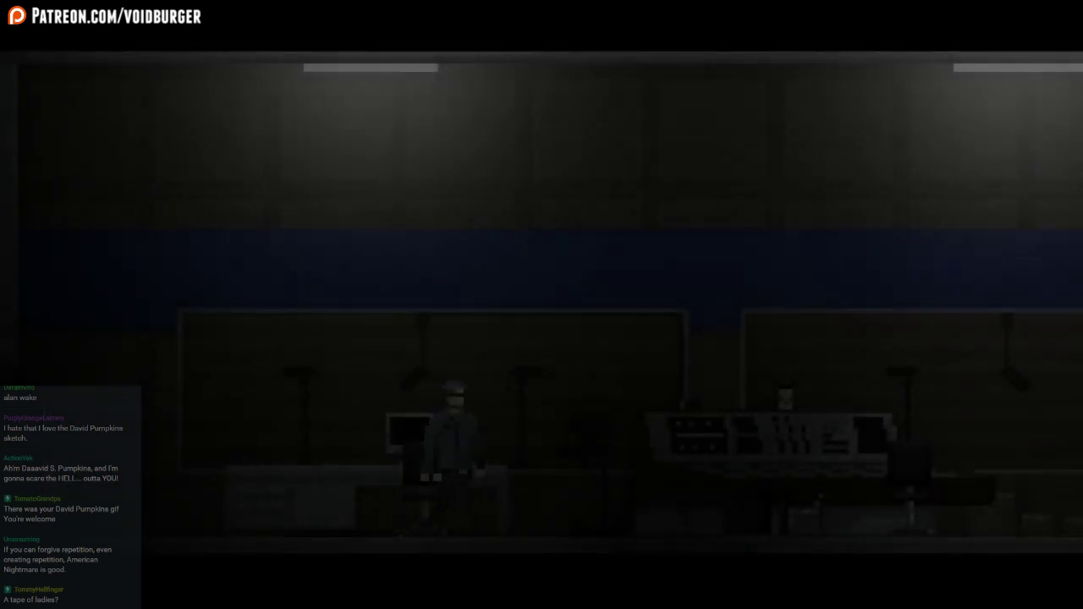
pyautogui.press('Right')
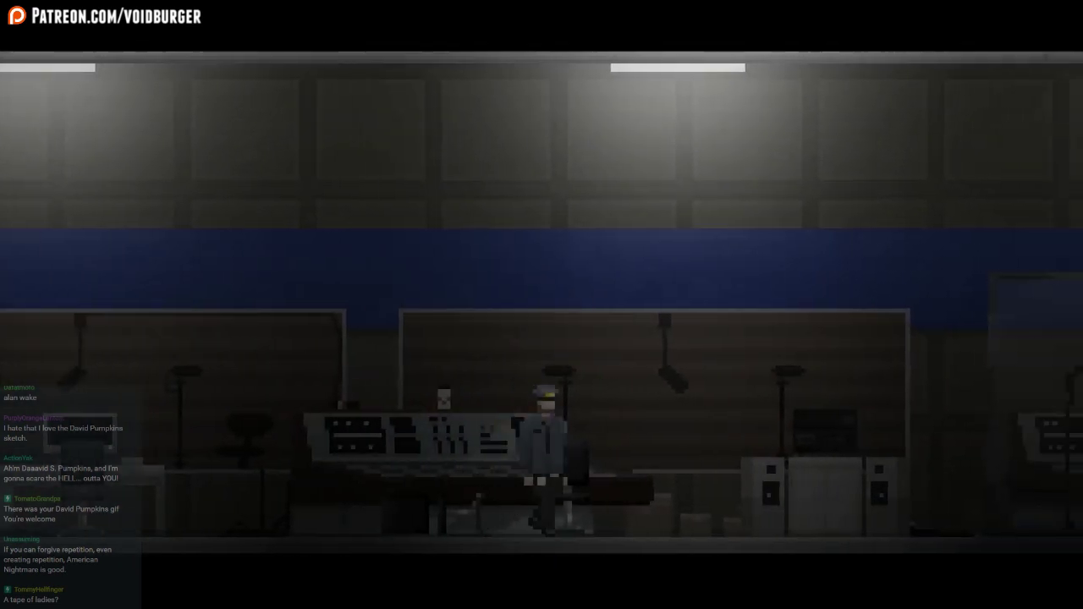
pyautogui.press('Right')
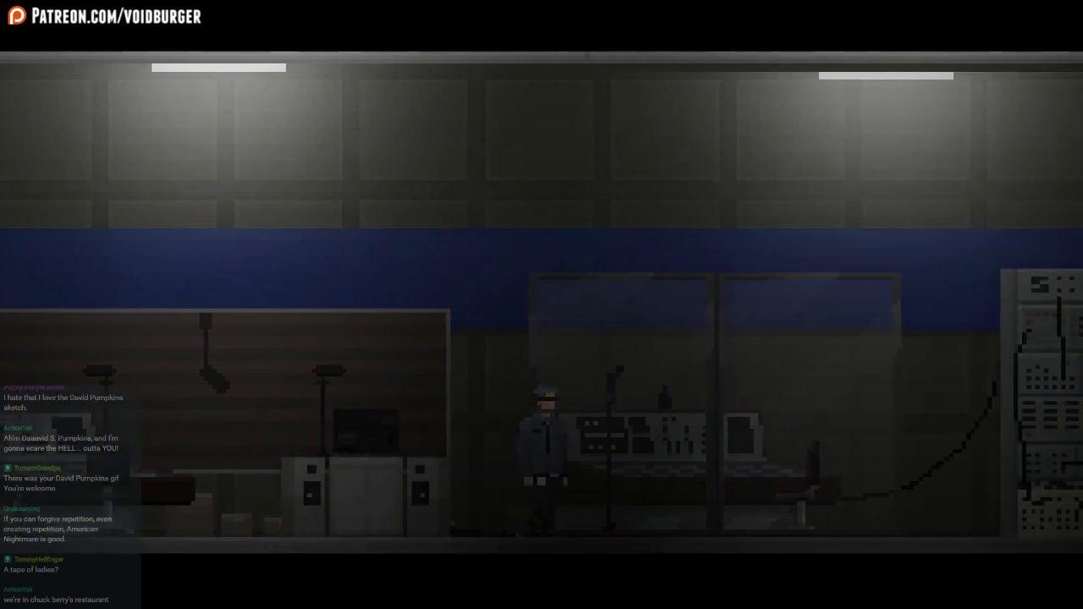
pyautogui.press('Right')
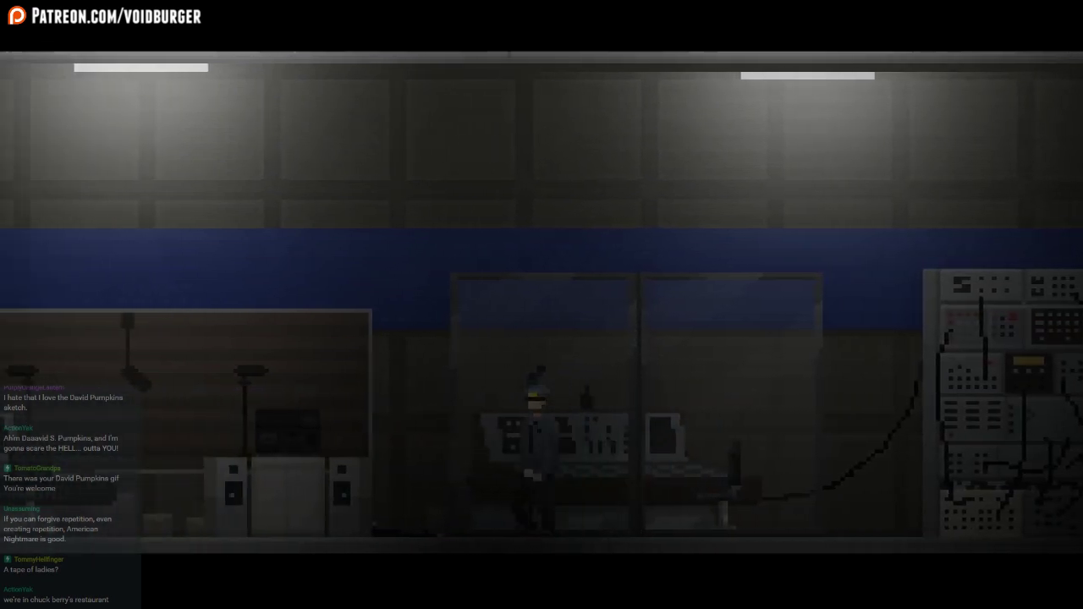
pyautogui.press('Left')
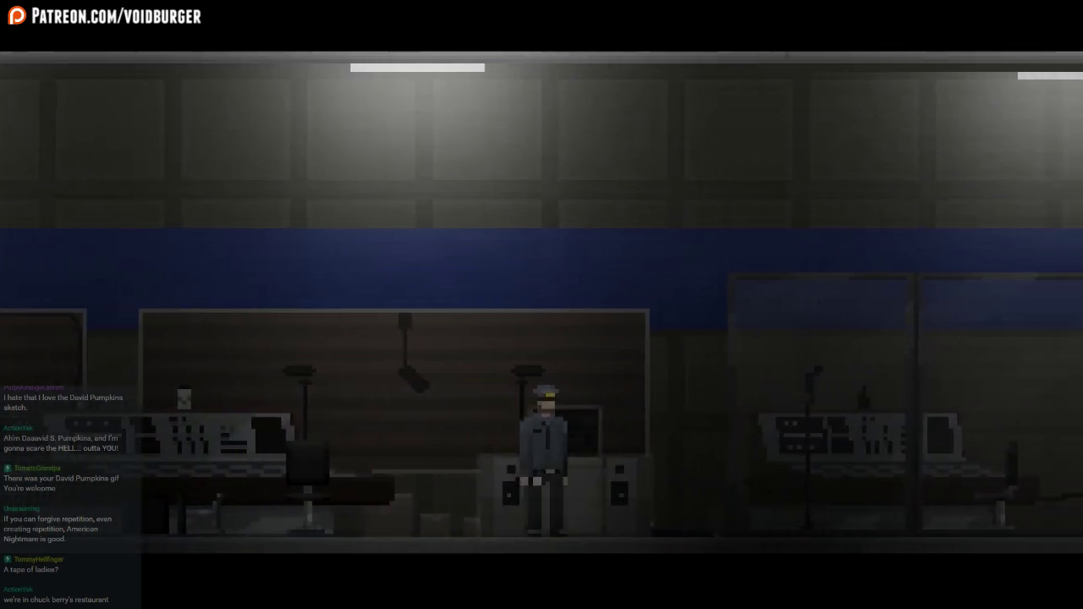
pyautogui.press('Escape')
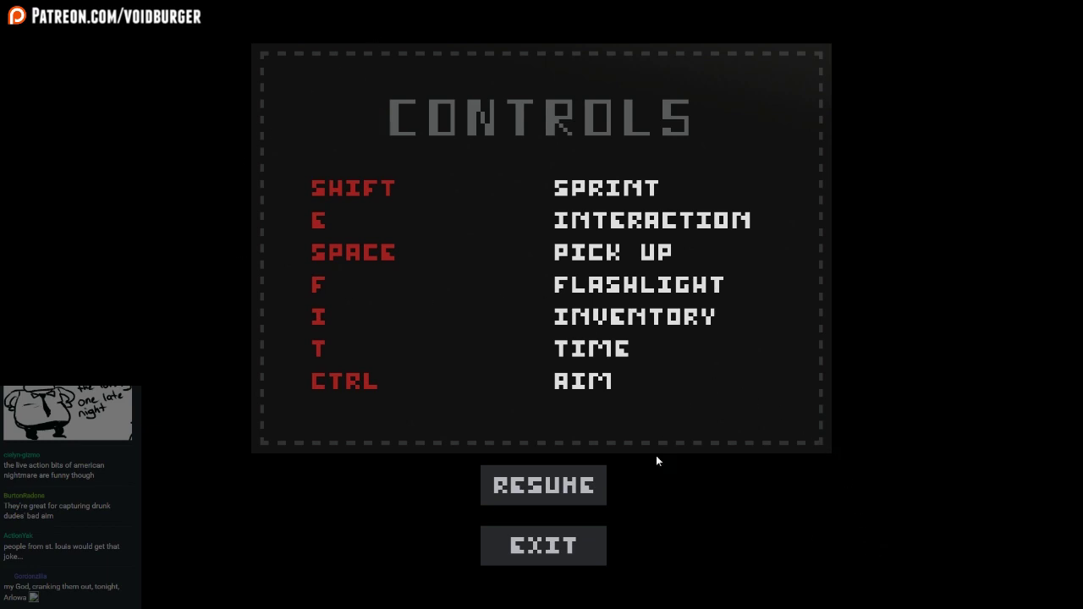
# Resume play and bring up the tape player's cassette list at the June 9th 2013 tape
pyautogui.click(590, 489)
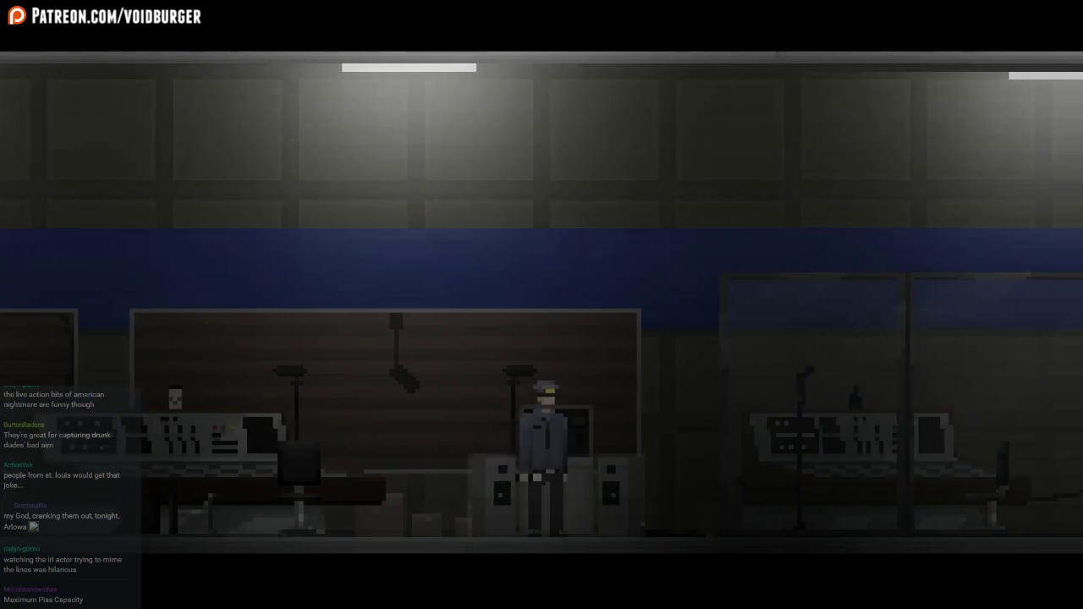
pyautogui.press('e')
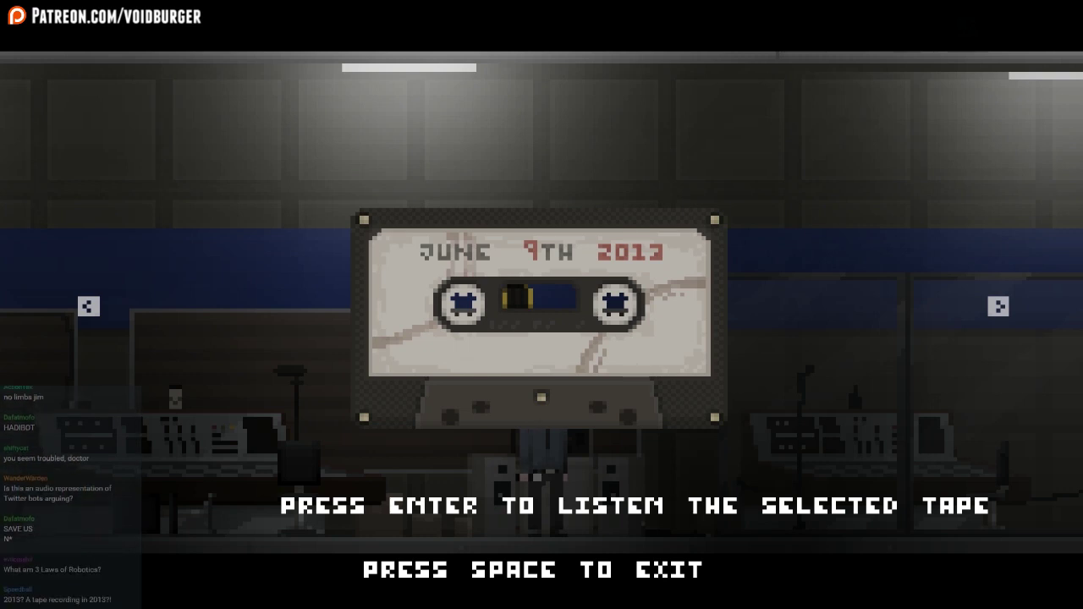
# Exit the tape screen and walk left through the control rooms to the filing-cabinet office
pyautogui.press('space')
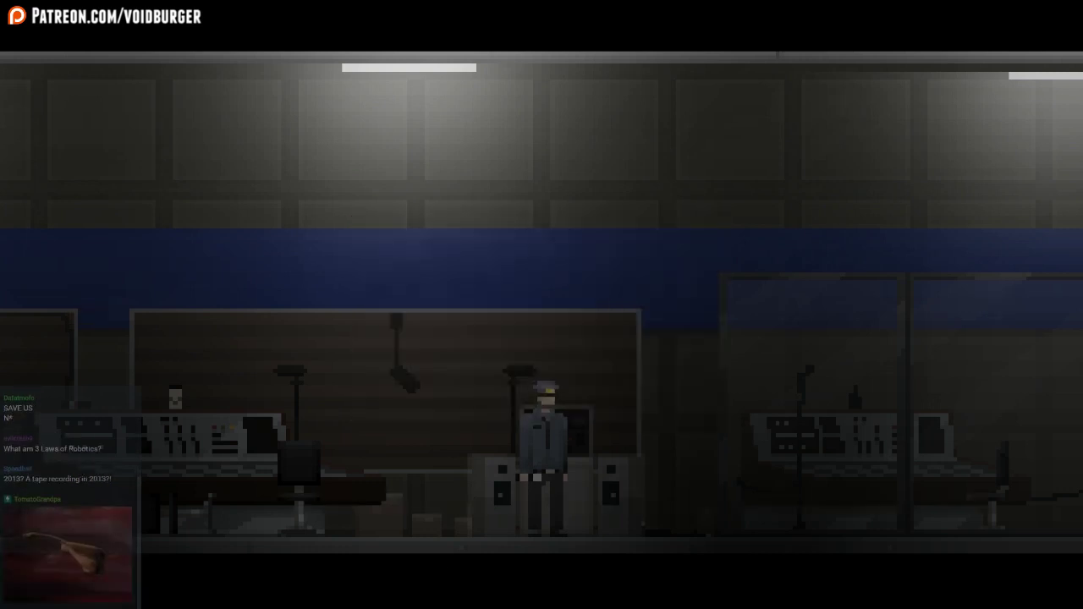
pyautogui.press('Right')
pyautogui.press('Right')
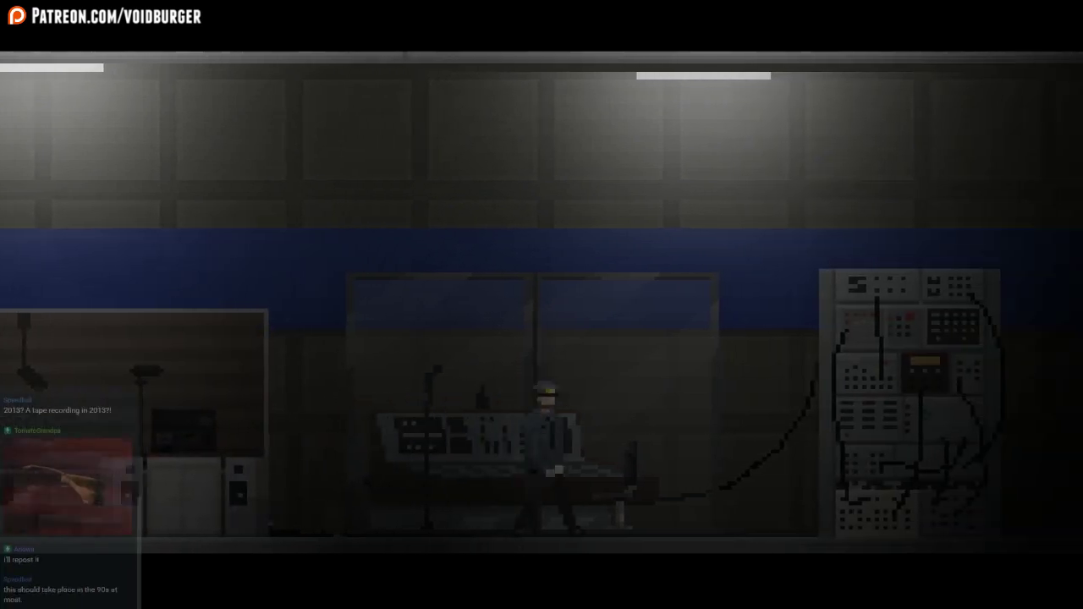
pyautogui.press('Left')
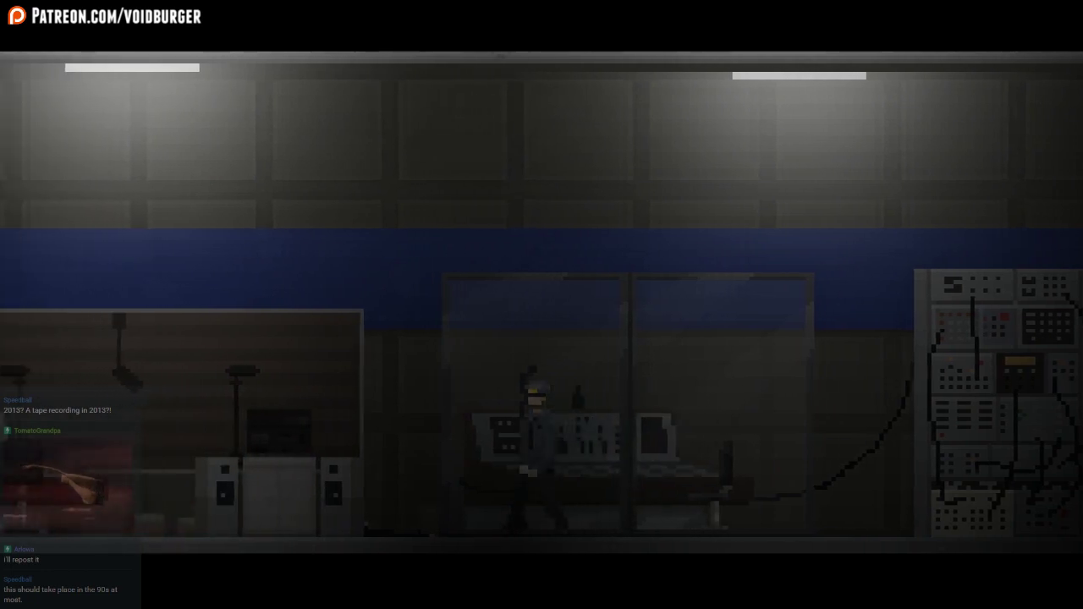
pyautogui.press('Left')
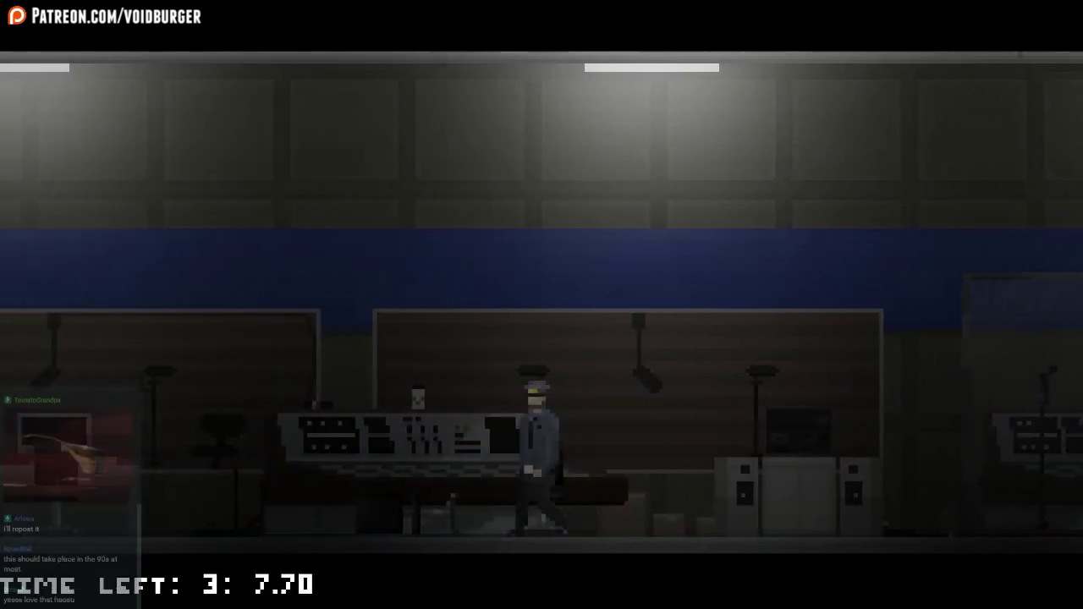
pyautogui.press('Left')
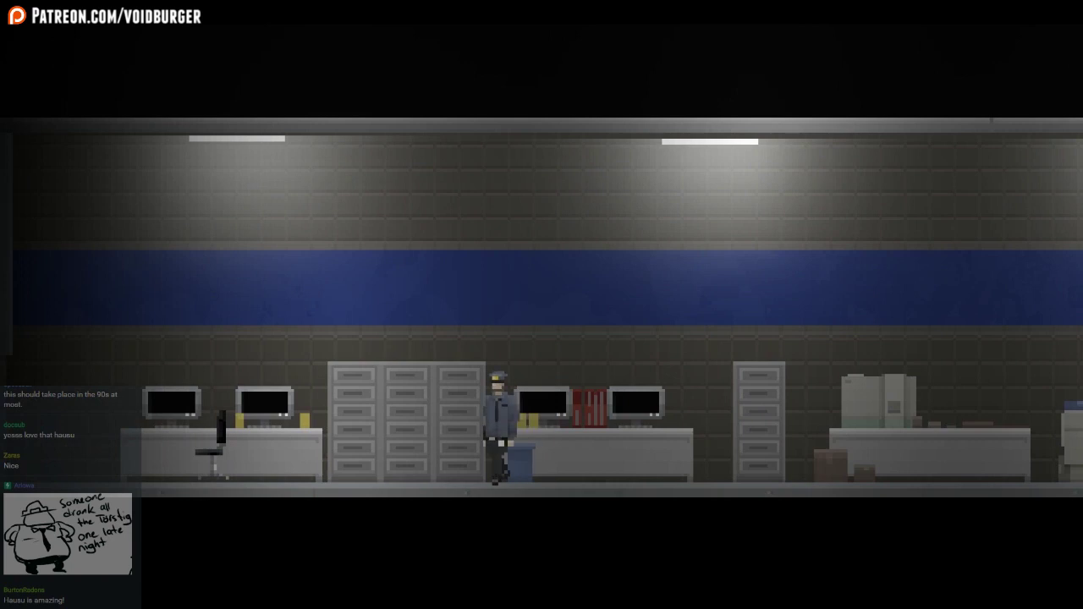
pyautogui.press('Left')
# Read the office terminal's received and sent emails page by page
pyautogui.press('Right')
pyautogui.press('Return')
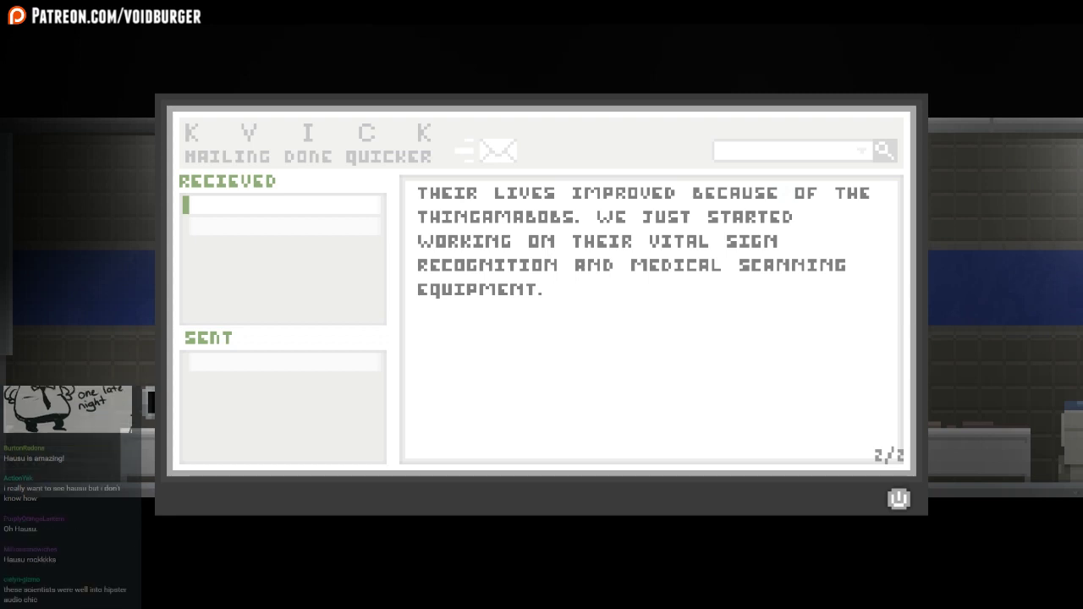
pyautogui.press('Down')
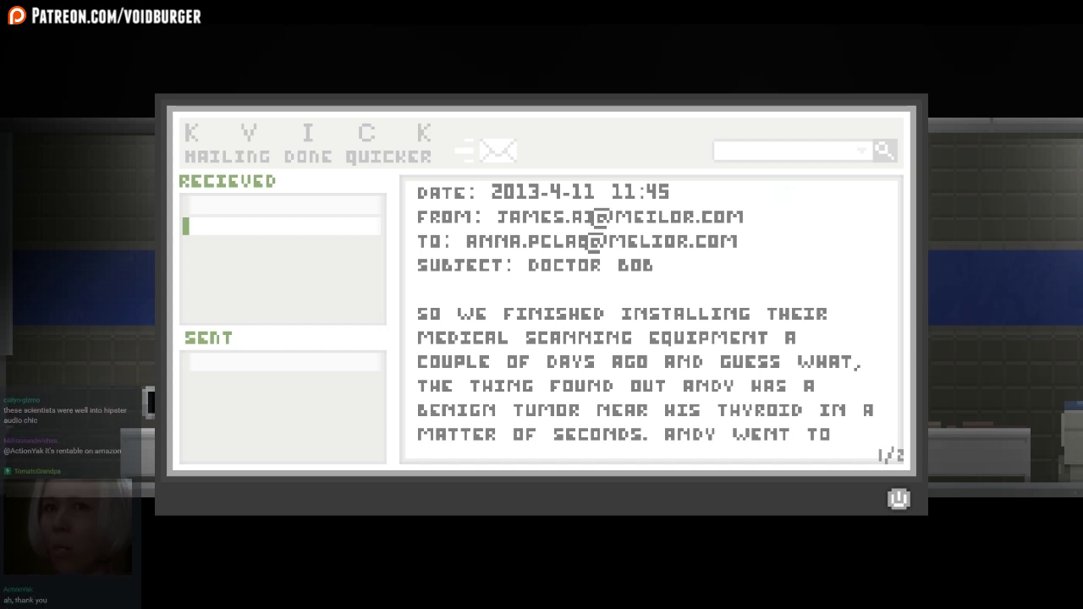
pyautogui.press('Down')
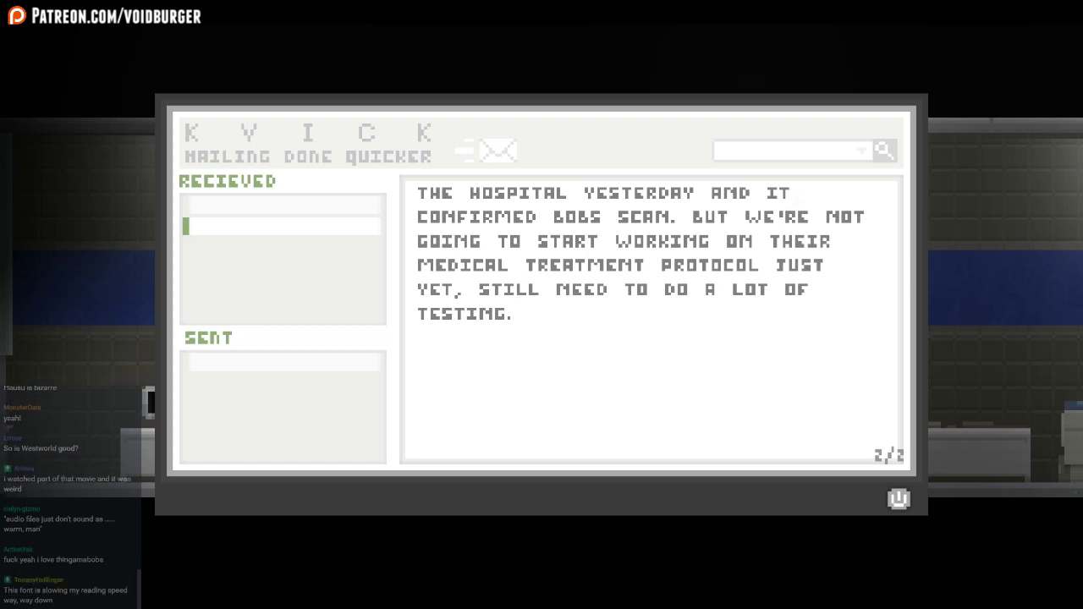
pyautogui.press('Down')
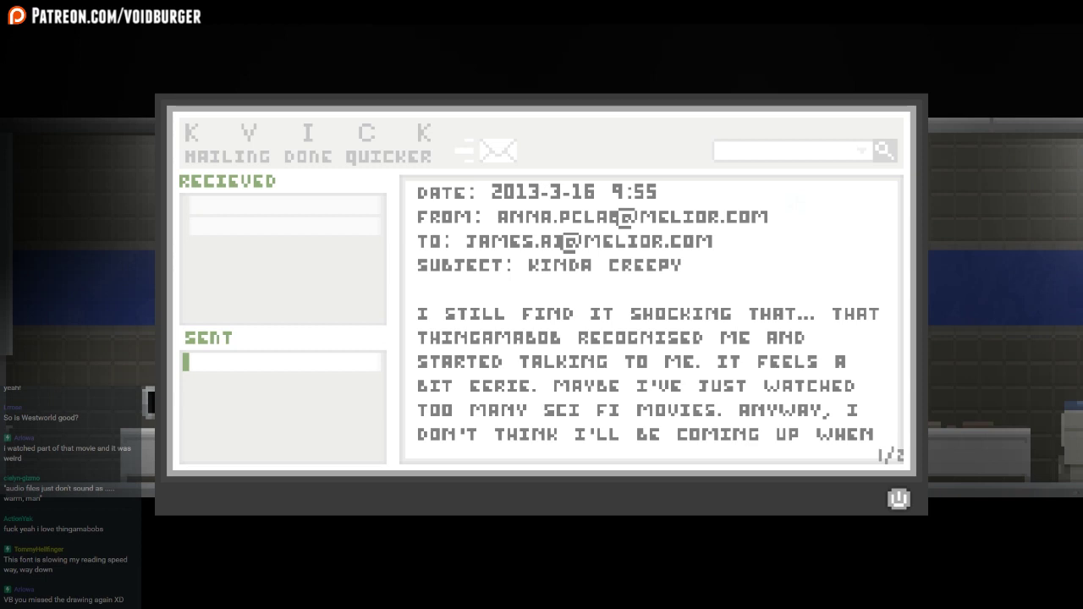
pyautogui.press('Right')
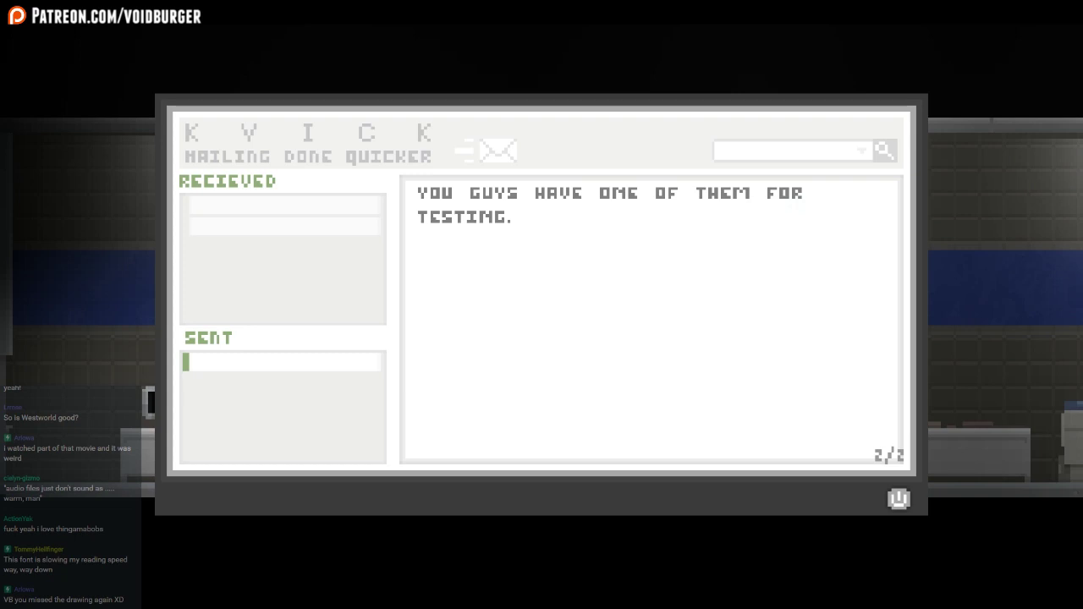
pyautogui.press('Escape')
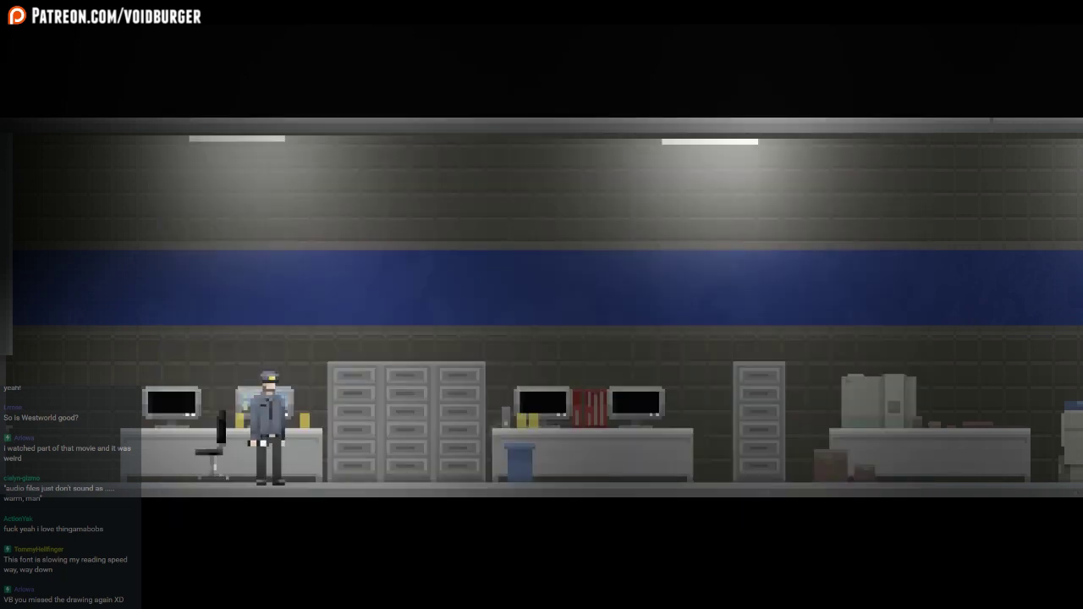
# Reread the first email, then read the forgotten-keycard email on another computer
pyautogui.press('Left')
pyautogui.press('Right')
pyautogui.press('Right')
pyautogui.press('Return')
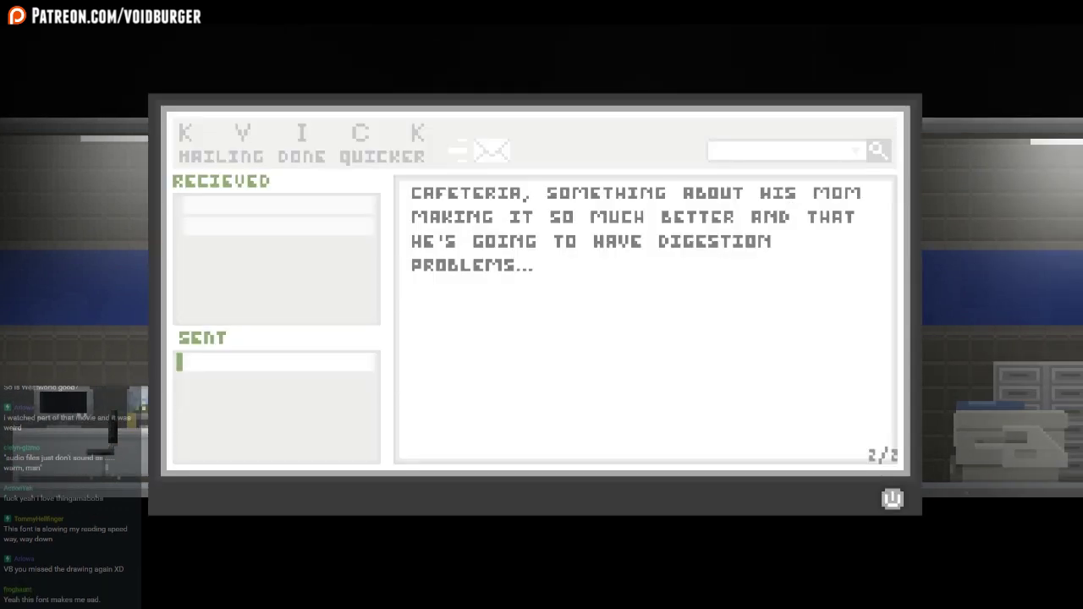
pyautogui.press('Left')
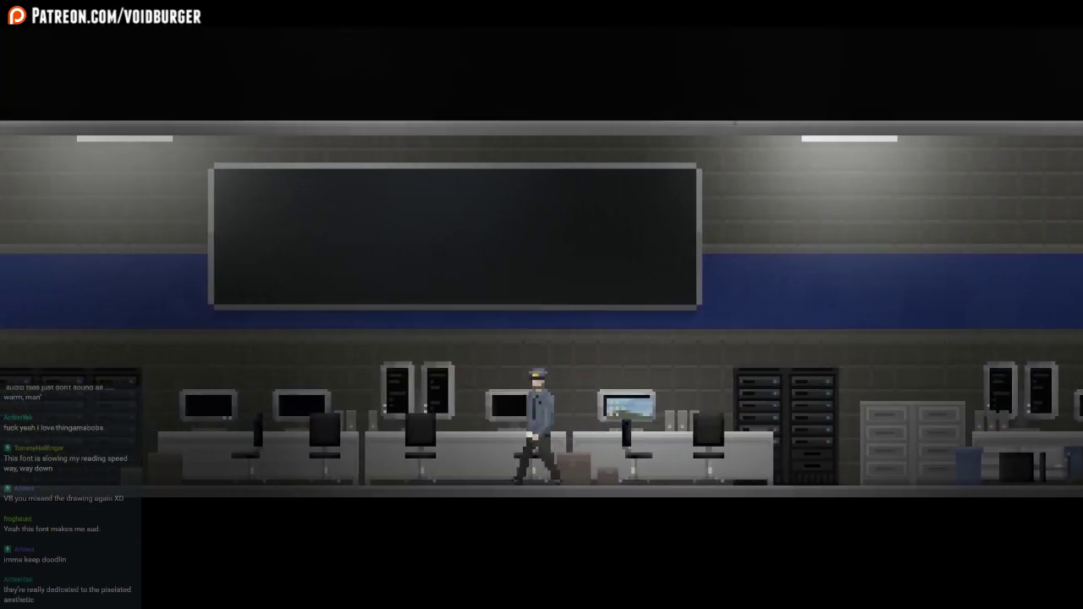
pyautogui.press('e')
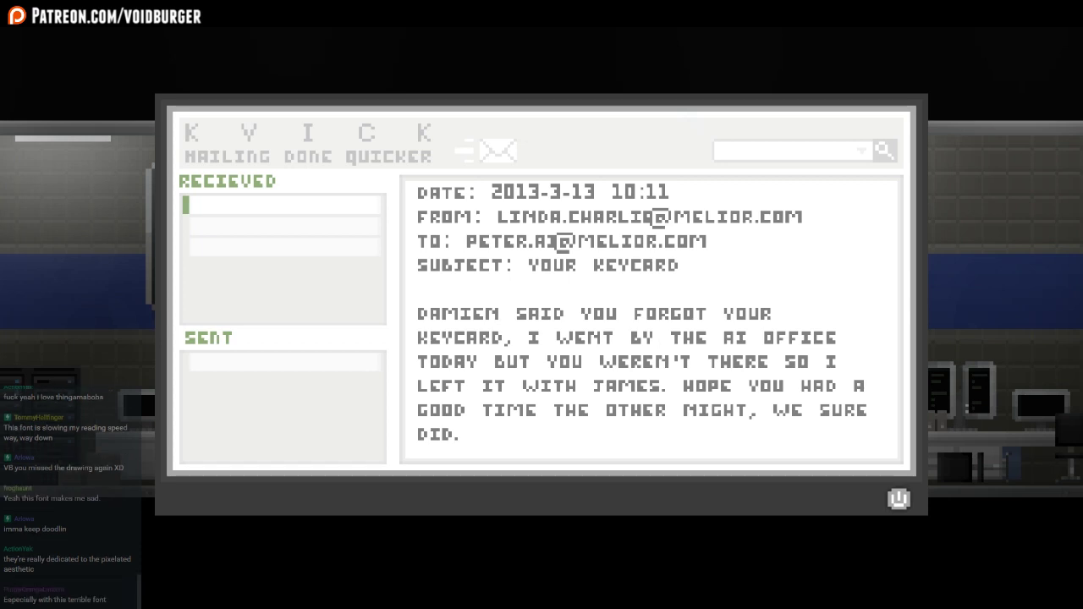
pyautogui.press('Escape')
# Run right through the control room and copier office to the elevator lobby
pyautogui.press('Left')
pyautogui.press('Left')
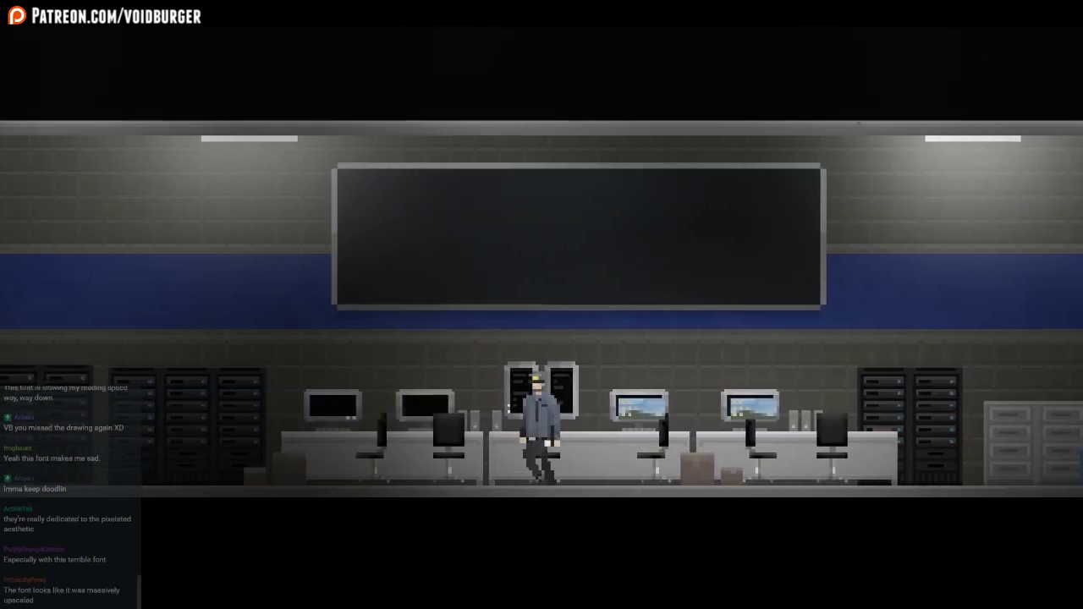
pyautogui.press('Right')
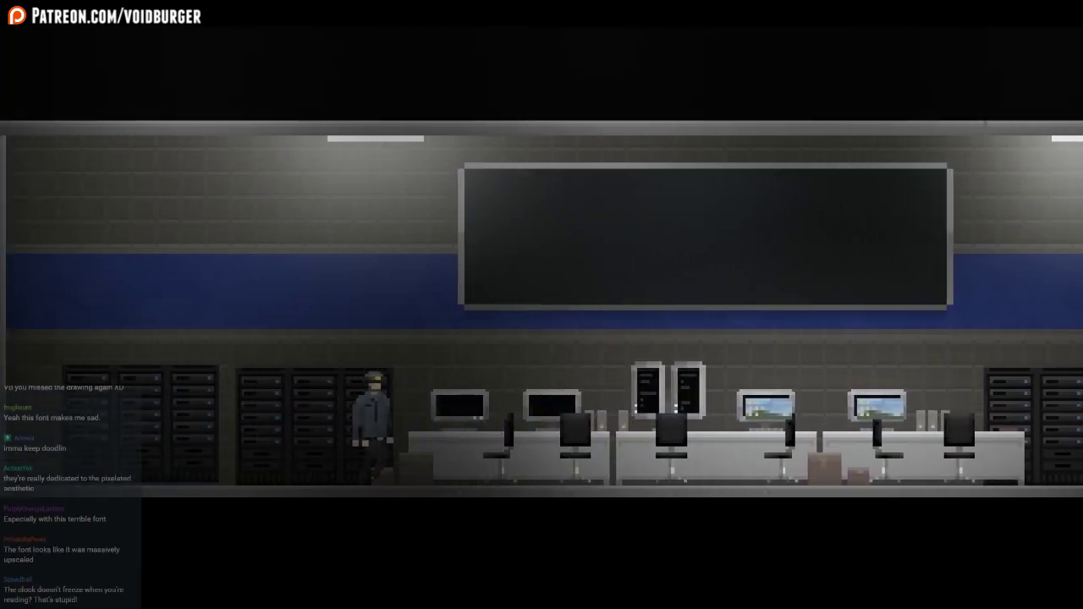
pyautogui.press('Right')
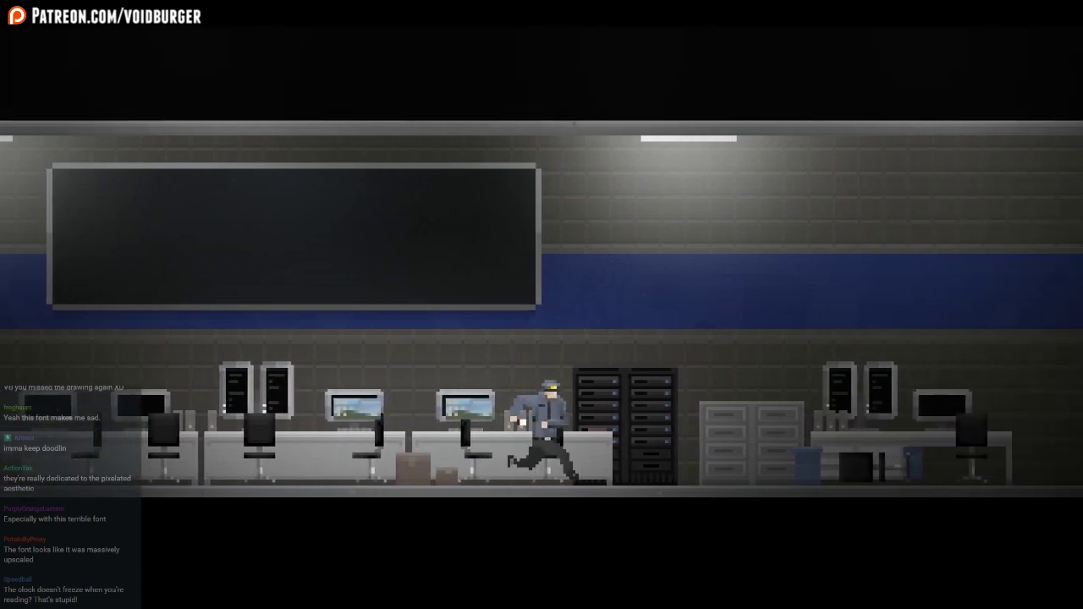
pyautogui.press('Right')
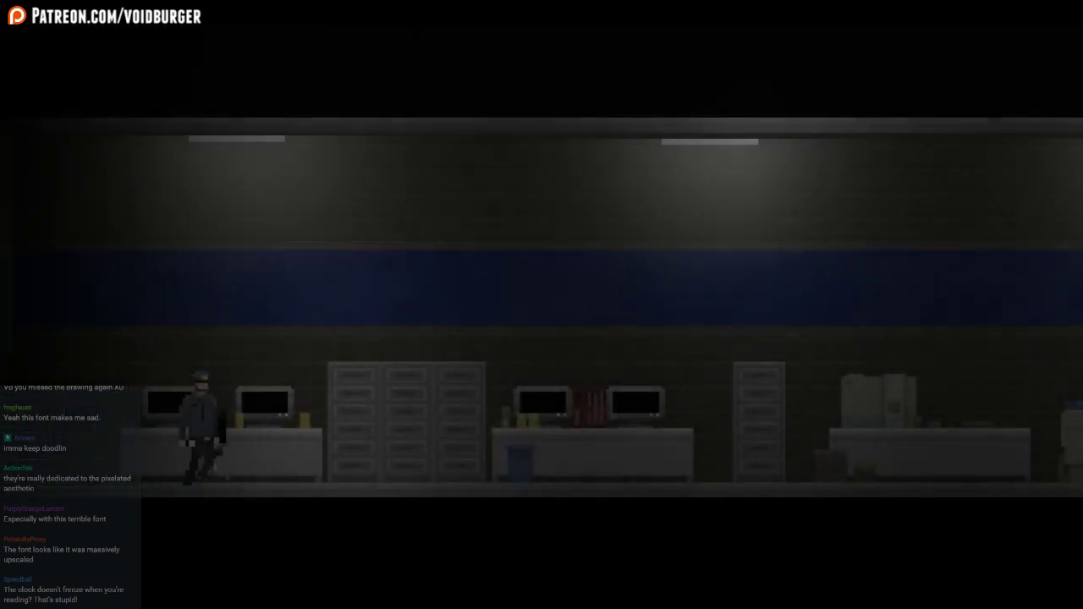
pyautogui.press('Right')
pyautogui.press('Right')
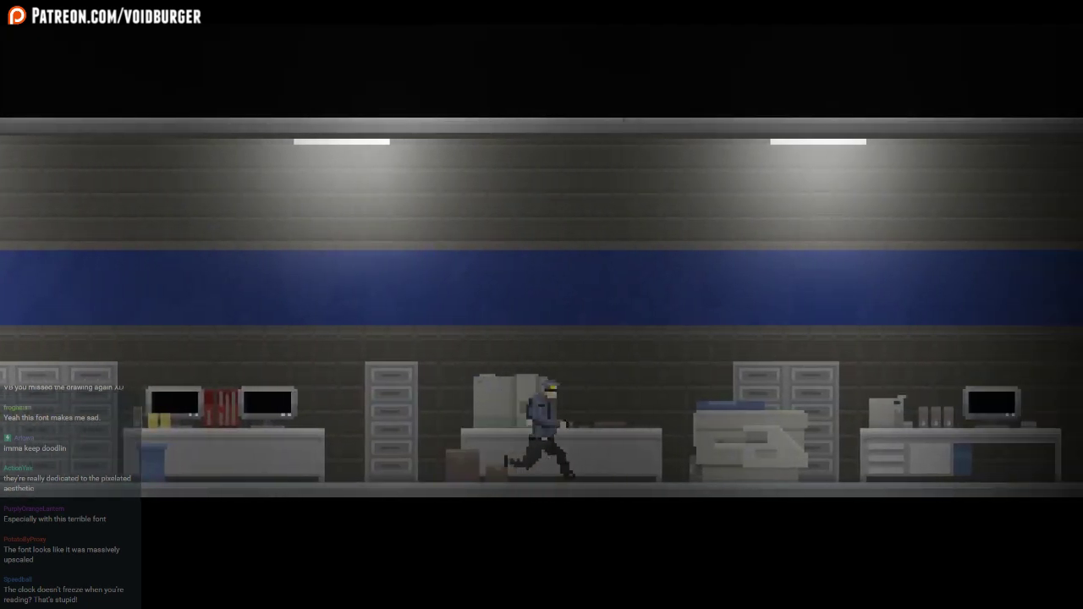
pyautogui.press('Right')
pyautogui.press('Right')
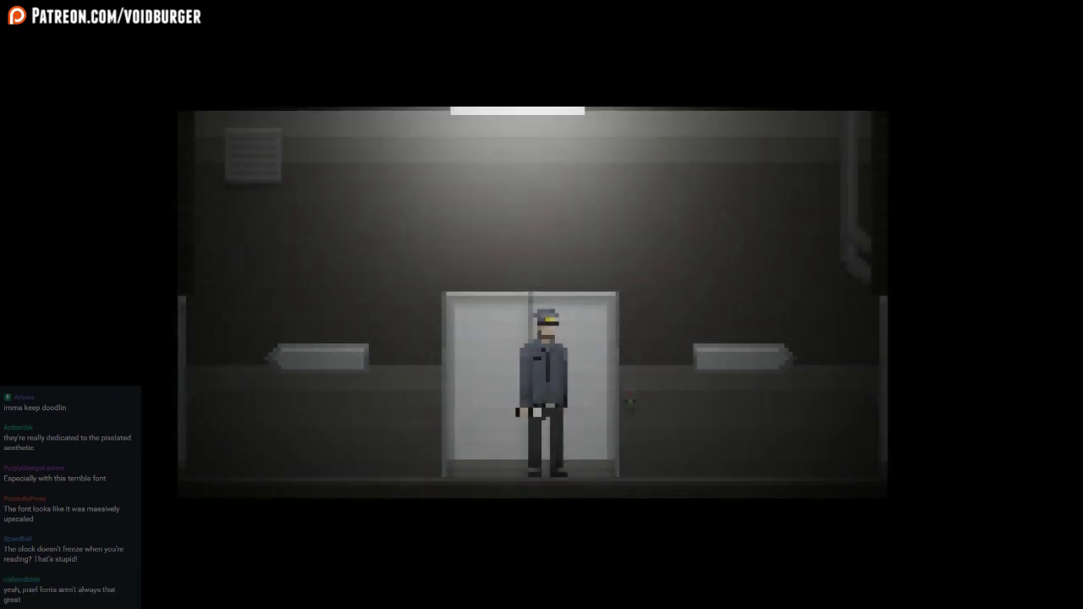
# Ride to floor G and learn the lower-level elevator needs two security cards
pyautogui.press('Up')
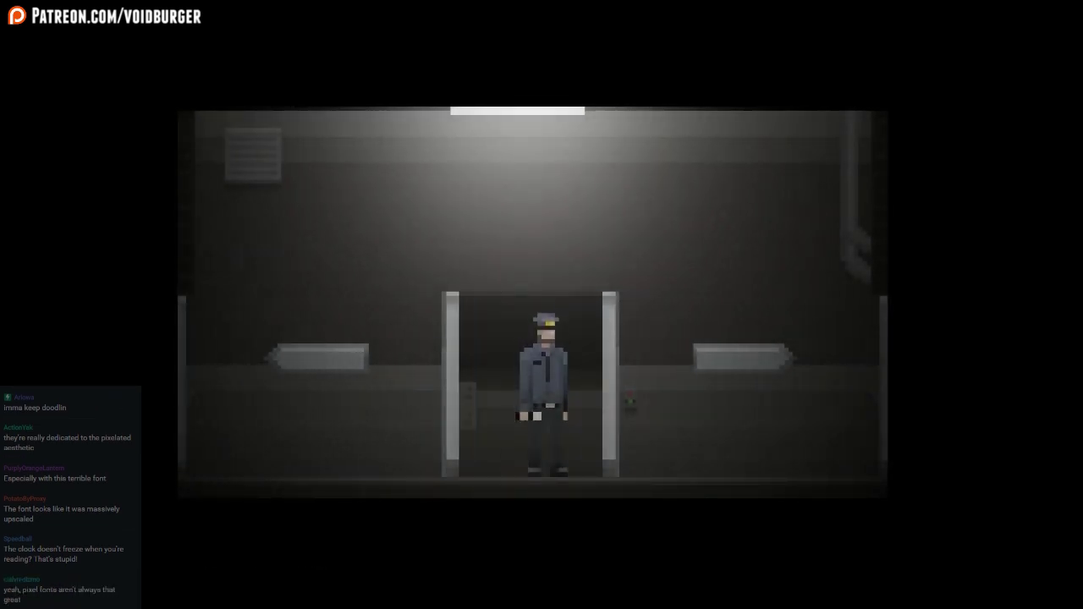
pyautogui.press('Up')
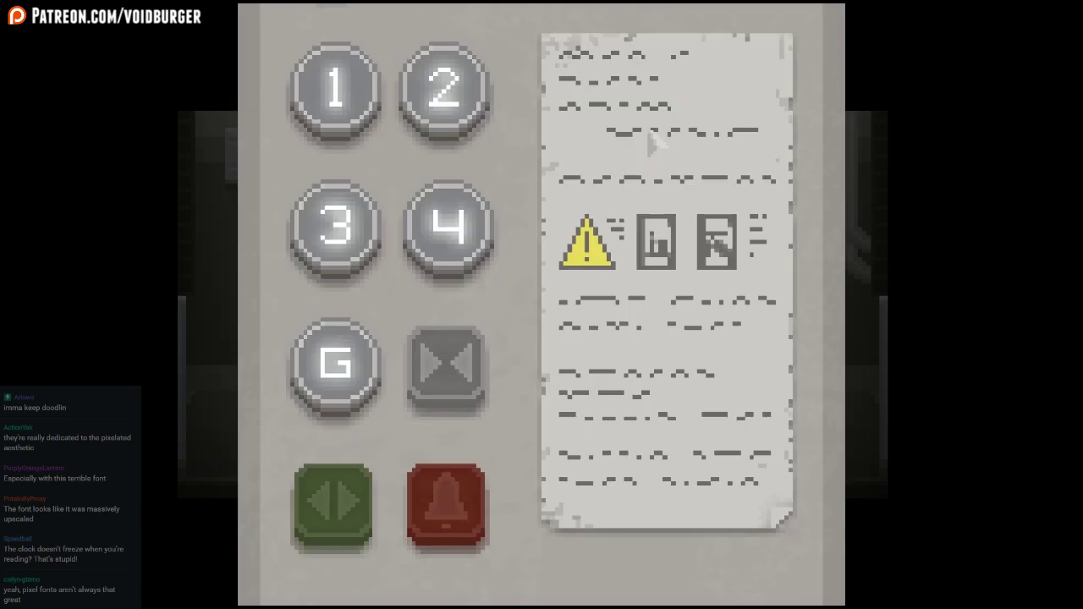
pyautogui.click(339, 365)
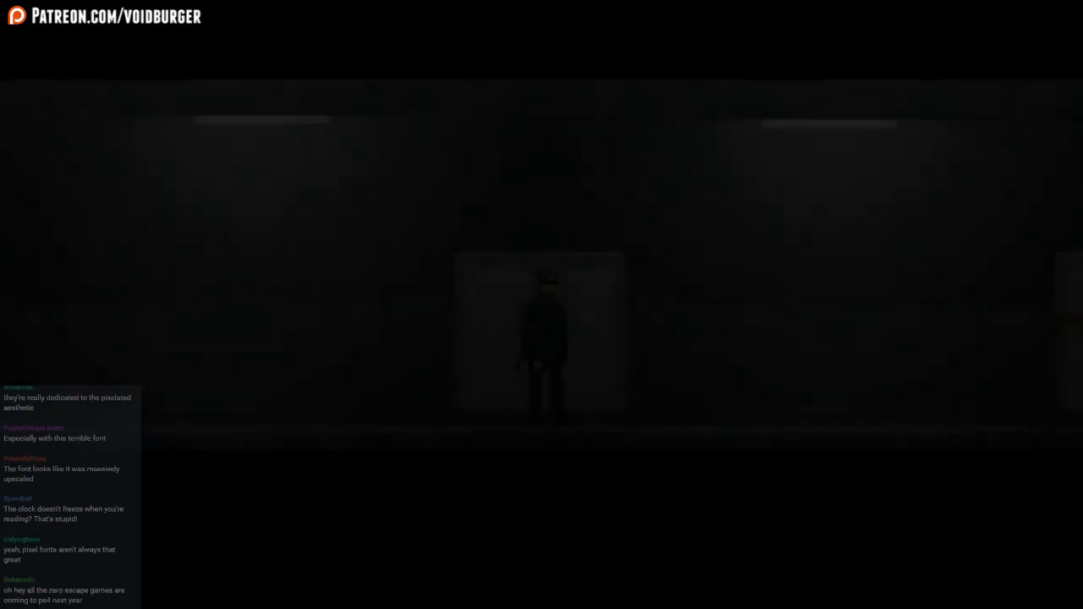
pyautogui.press('Right')
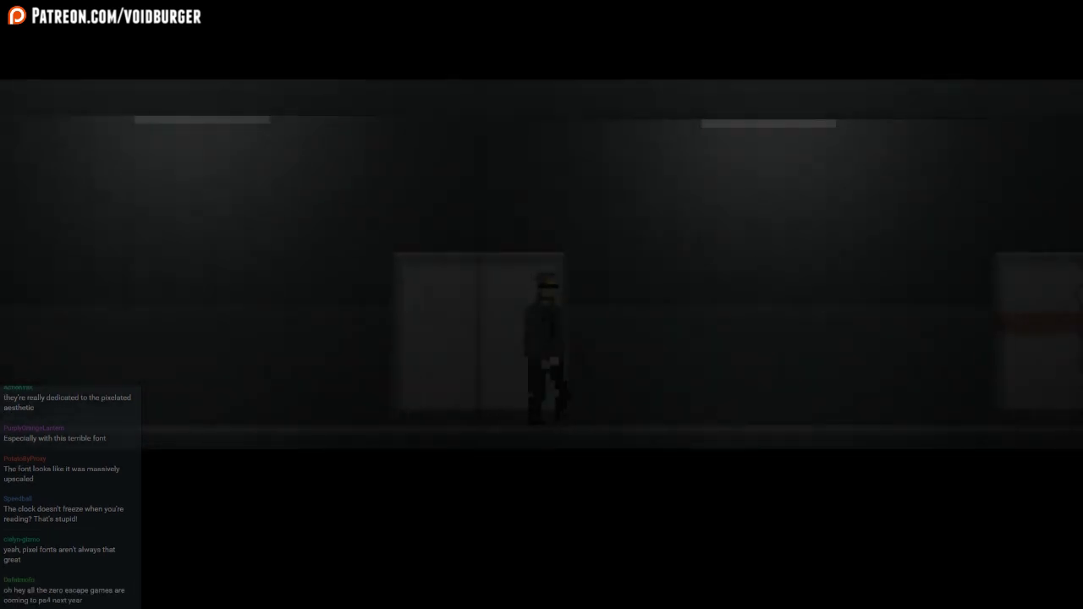
pyautogui.press('Up')
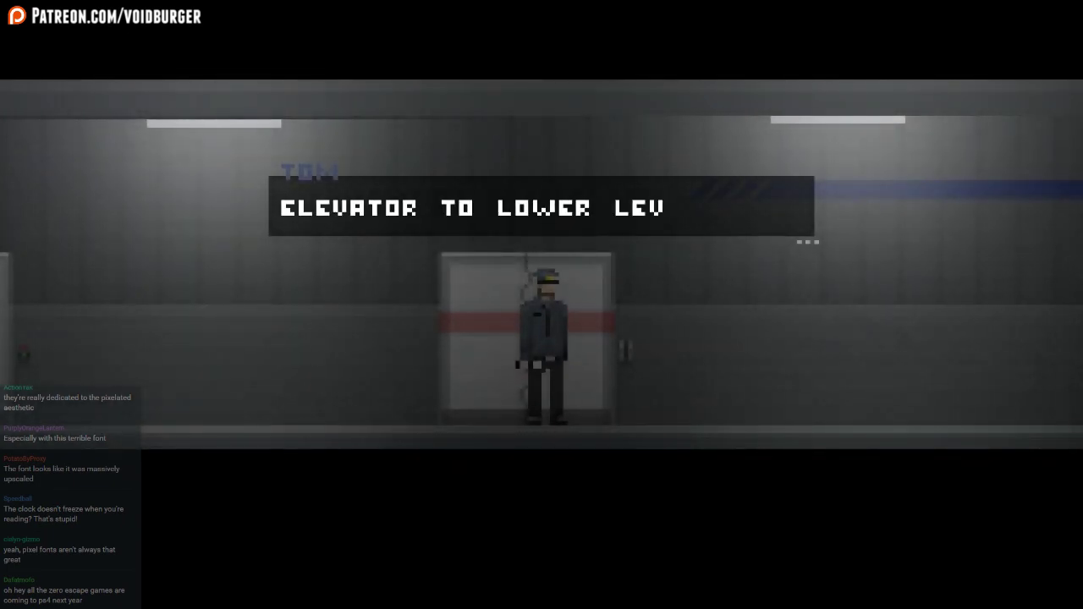
pyautogui.press('Return')
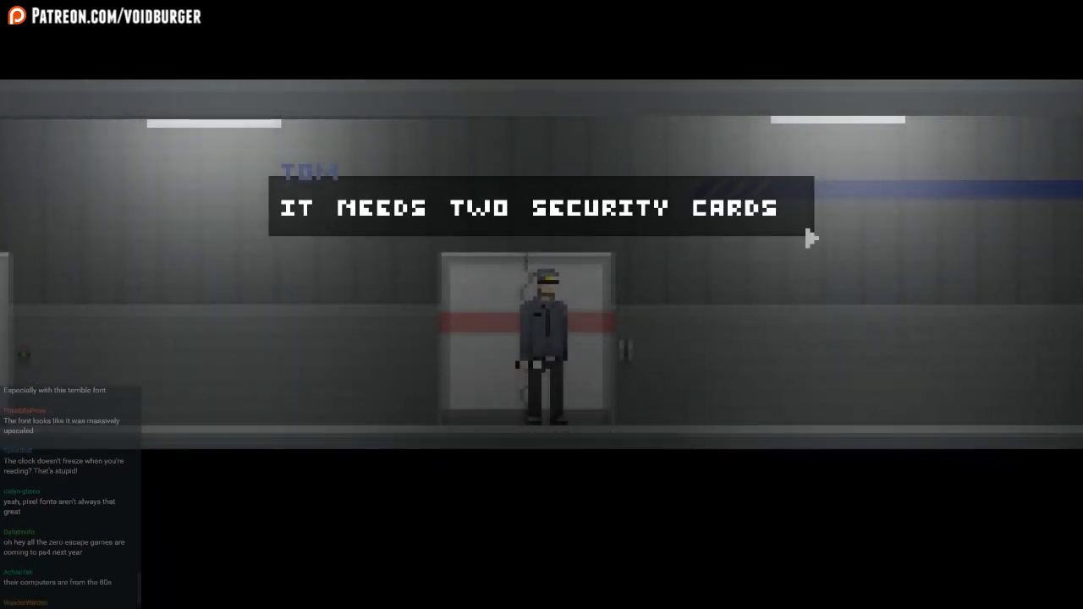
pyautogui.press('Return')
# Search the warehouse past the forklift and beside the pallet jack
pyautogui.press('Right')
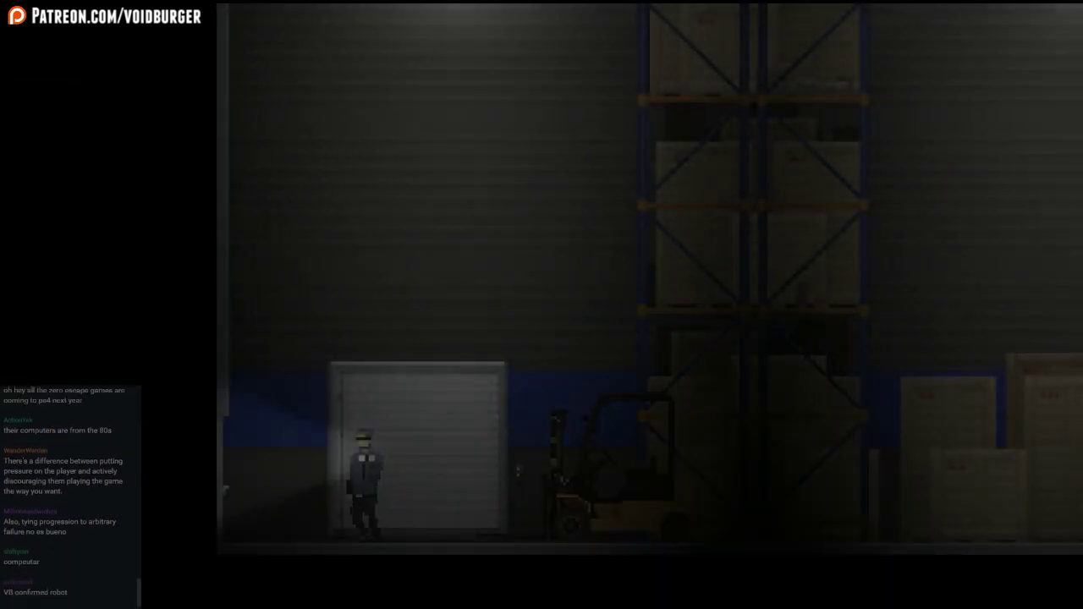
pyautogui.press('Right')
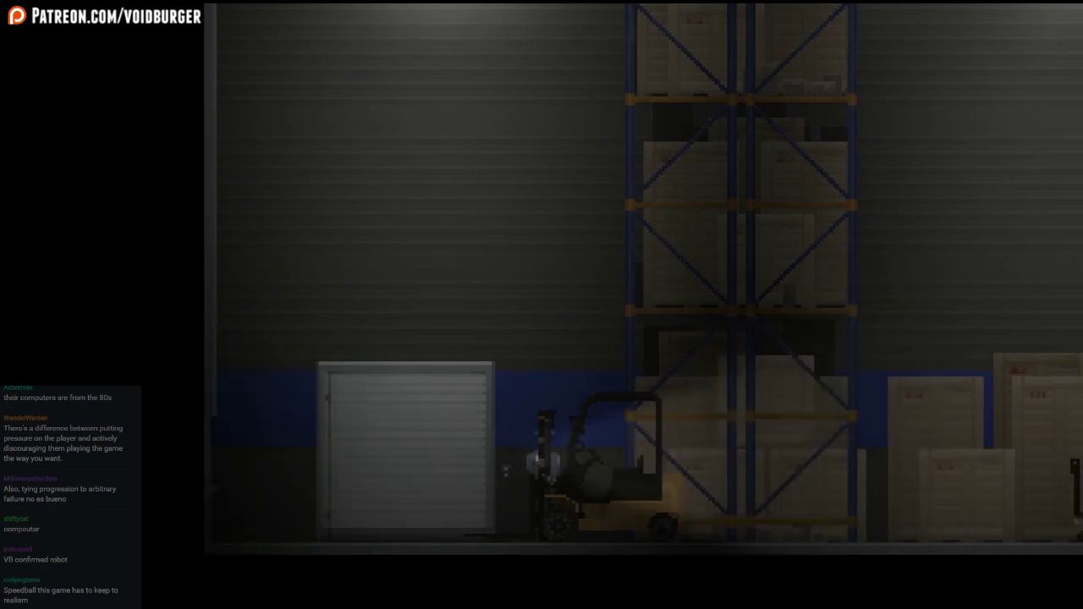
pyautogui.press('Right')
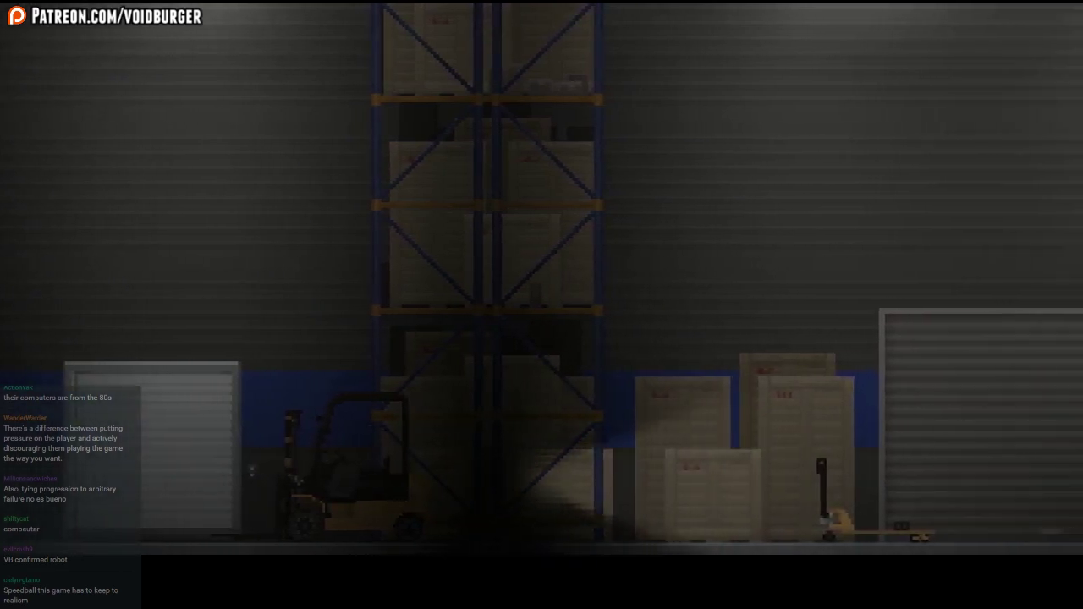
pyautogui.press('Right')
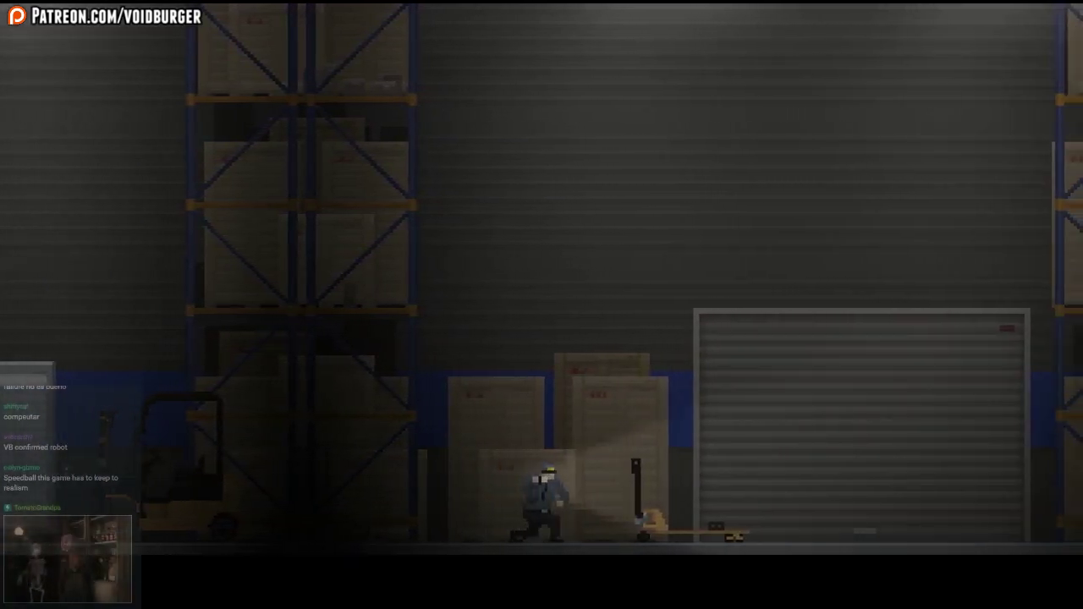
pyautogui.press('Right')
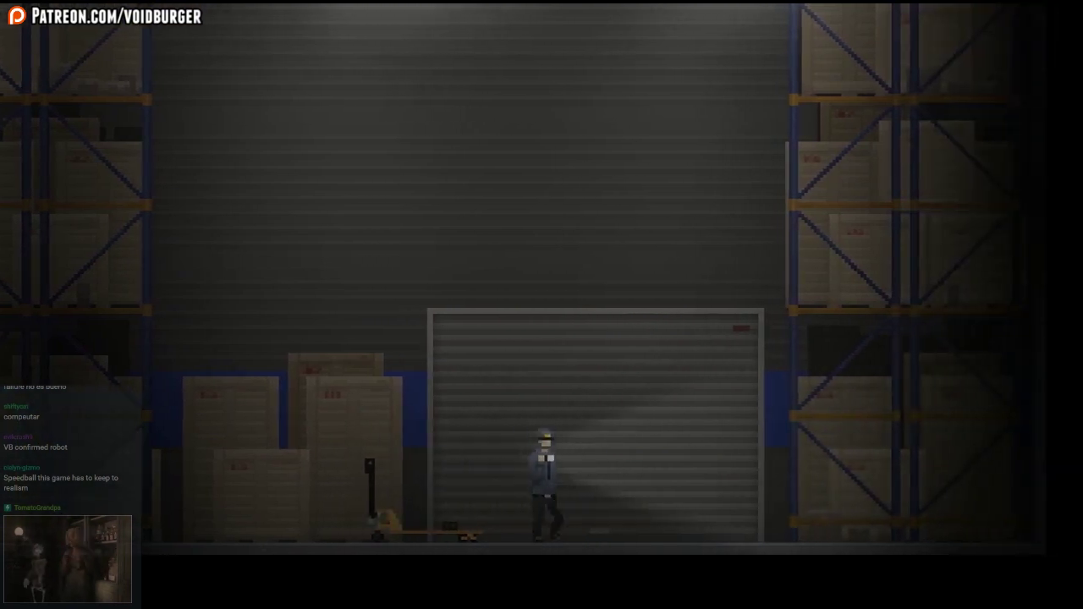
pyautogui.press('Left')
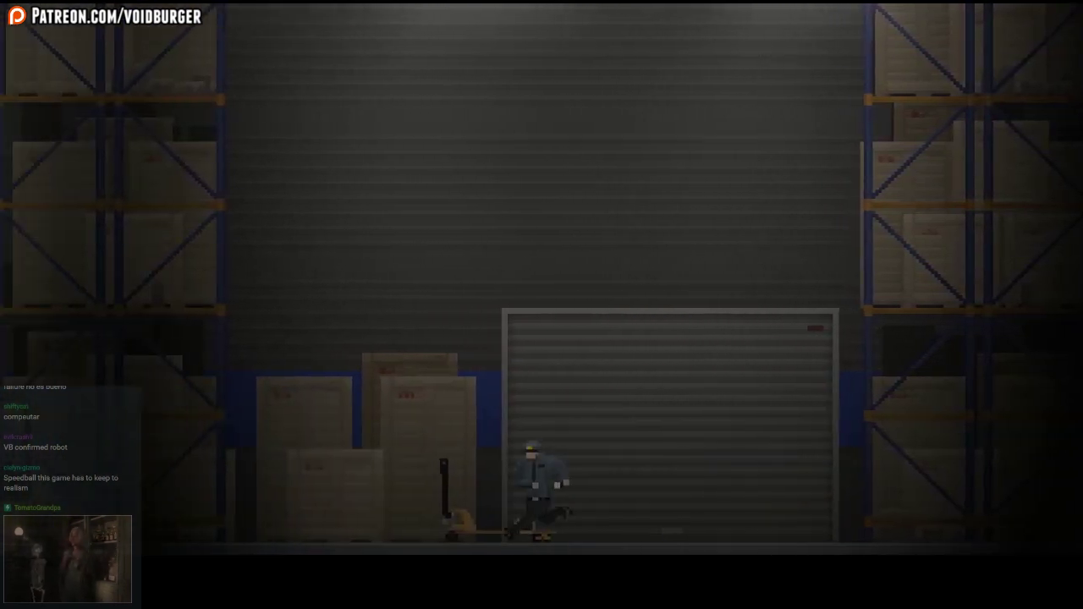
# Leave the warehouse, run back along the corridor, and bring up the elevator panel
pyautogui.press('Right')
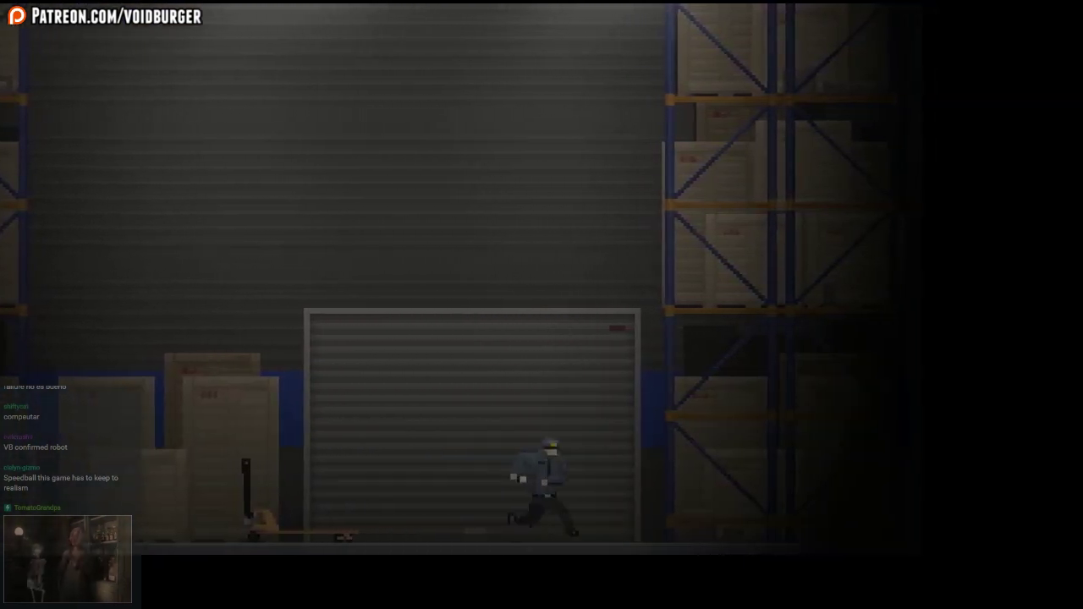
pyautogui.press('Left')
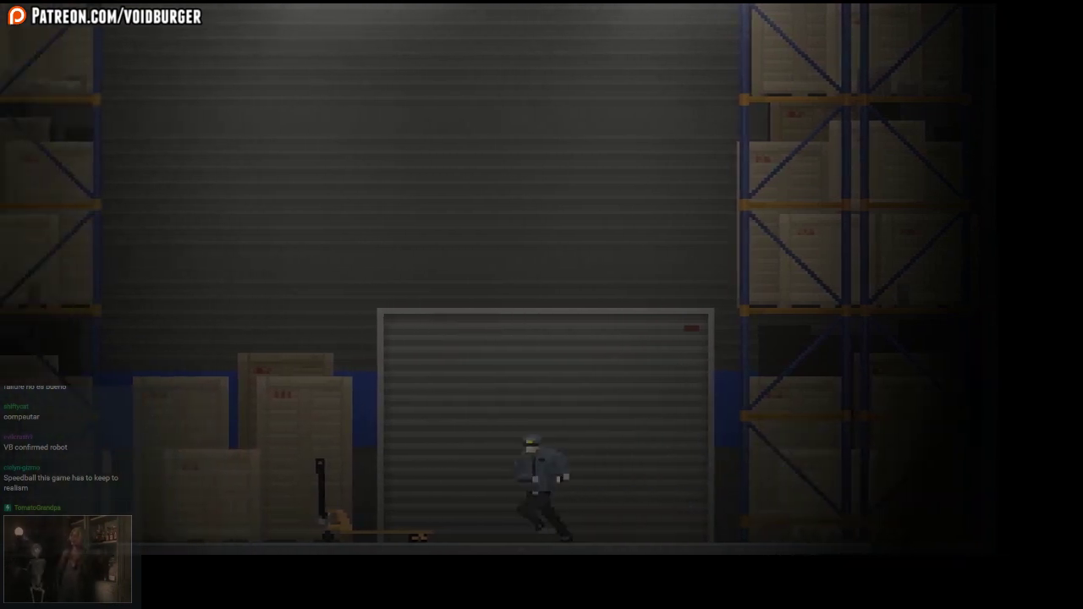
pyautogui.press('Left')
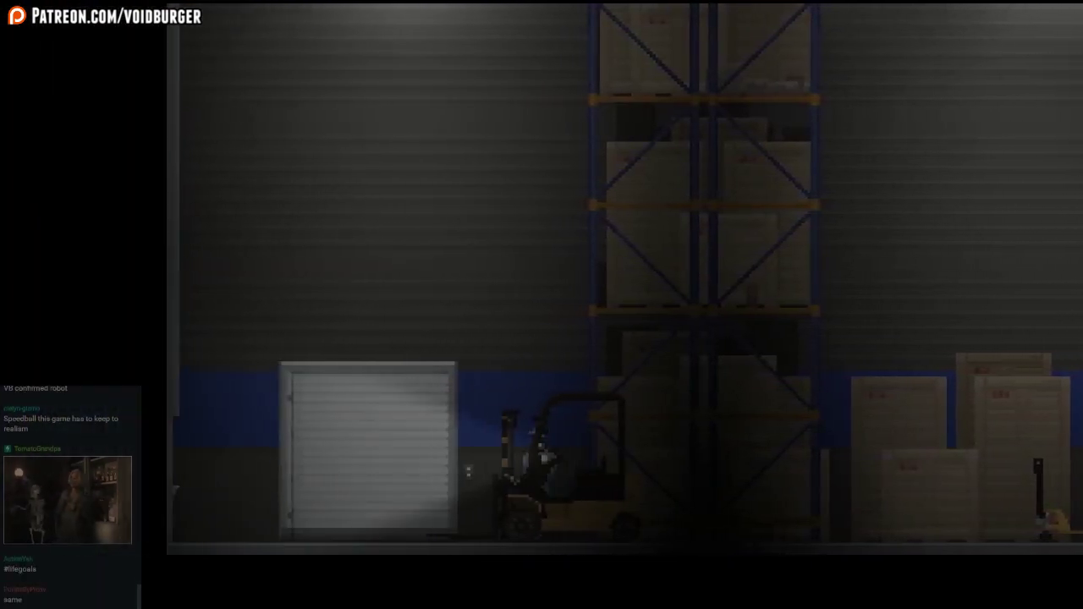
pyautogui.press('Left')
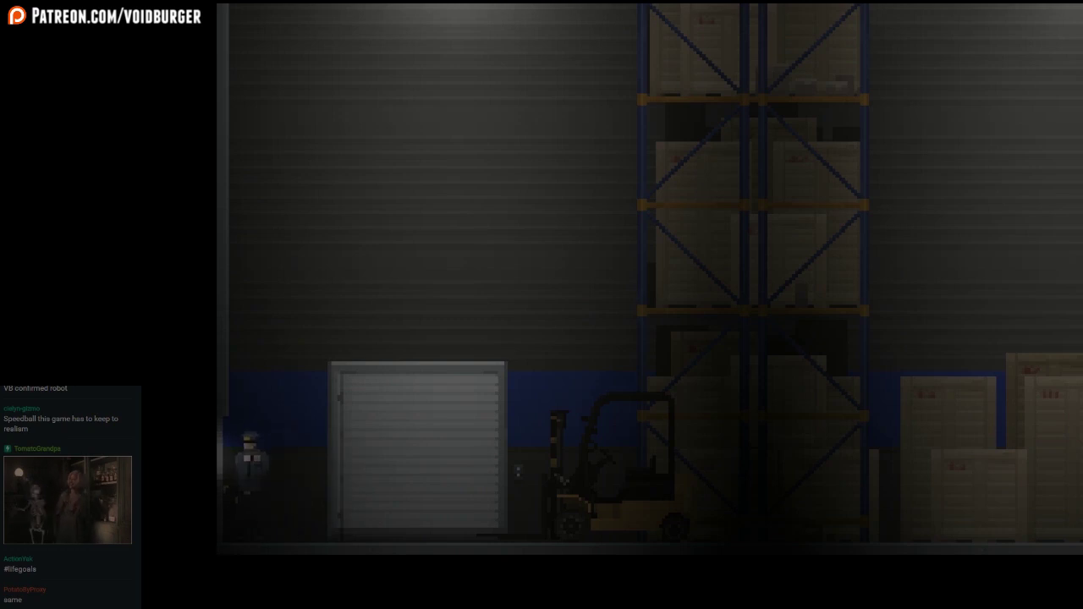
pyautogui.press('Left')
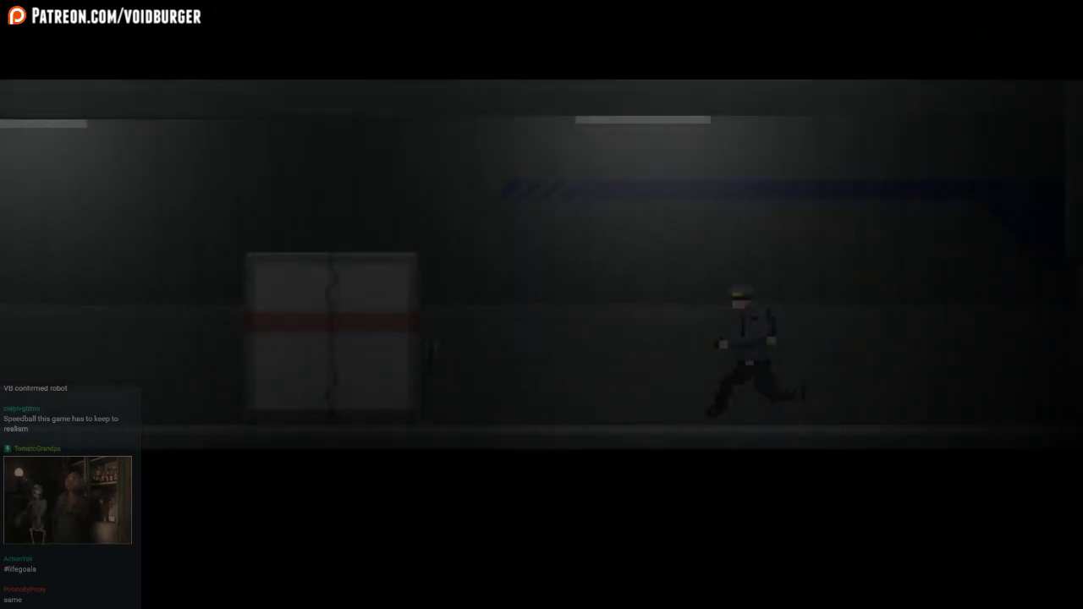
pyautogui.press('Left')
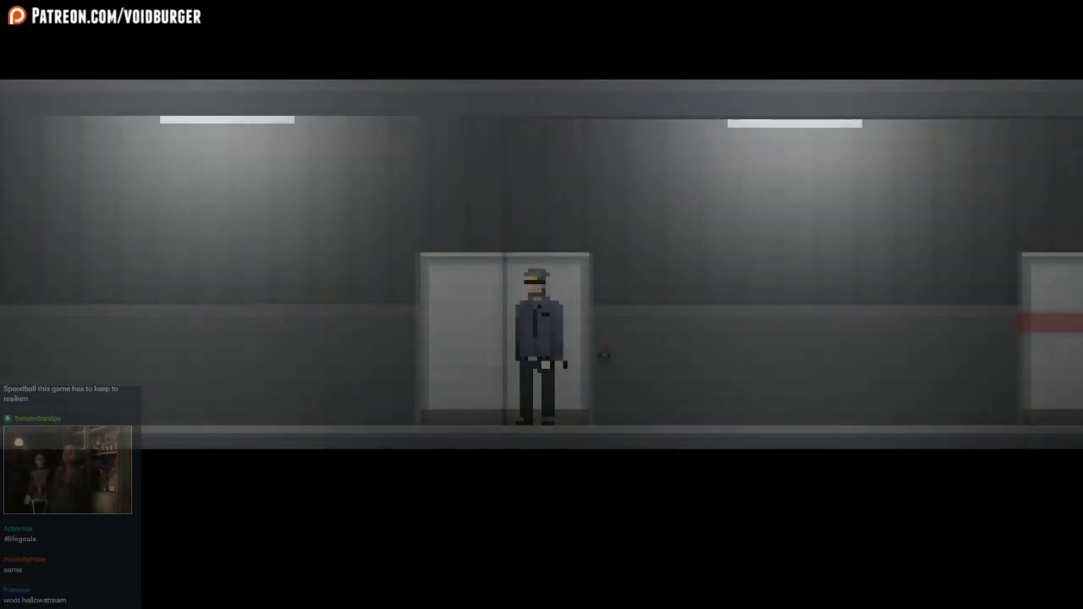
pyautogui.press('Up')
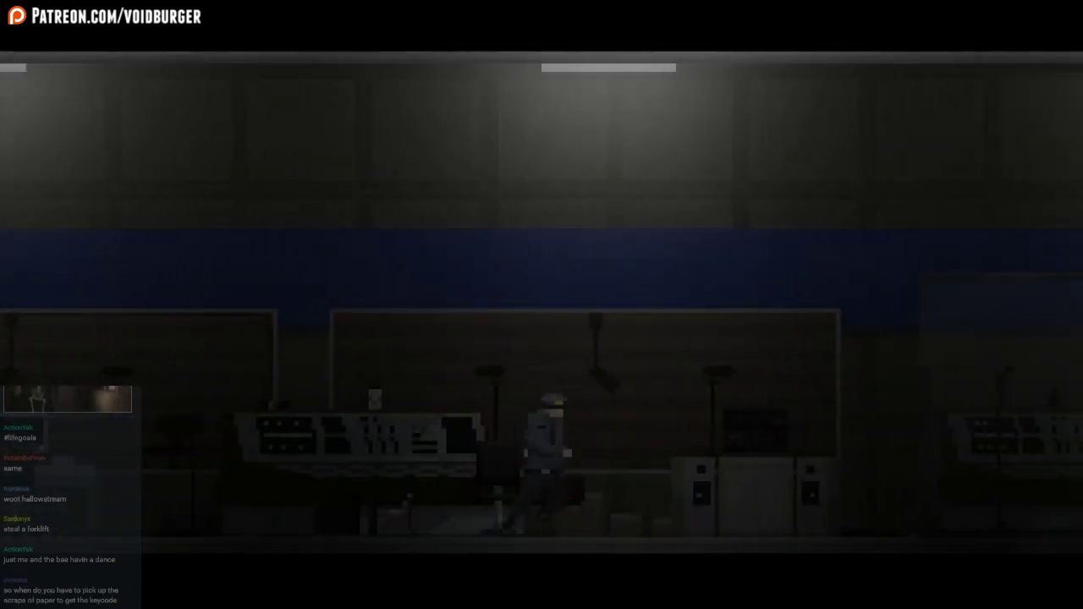
pyautogui.press('Right')
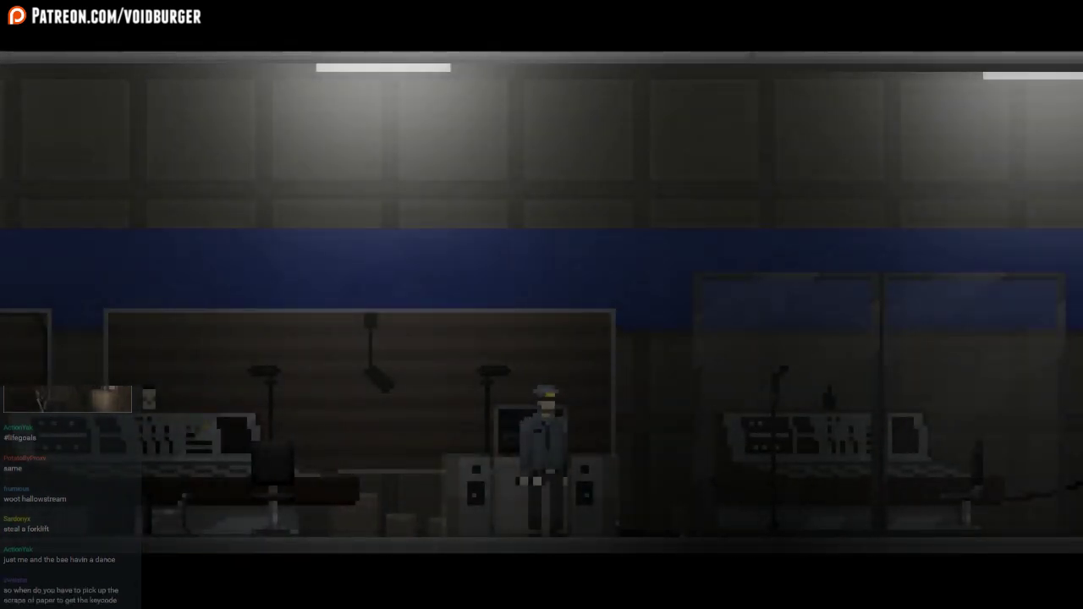
# Walk into the control room, use the tape player, and browse the cassettes
pyautogui.press('Return')
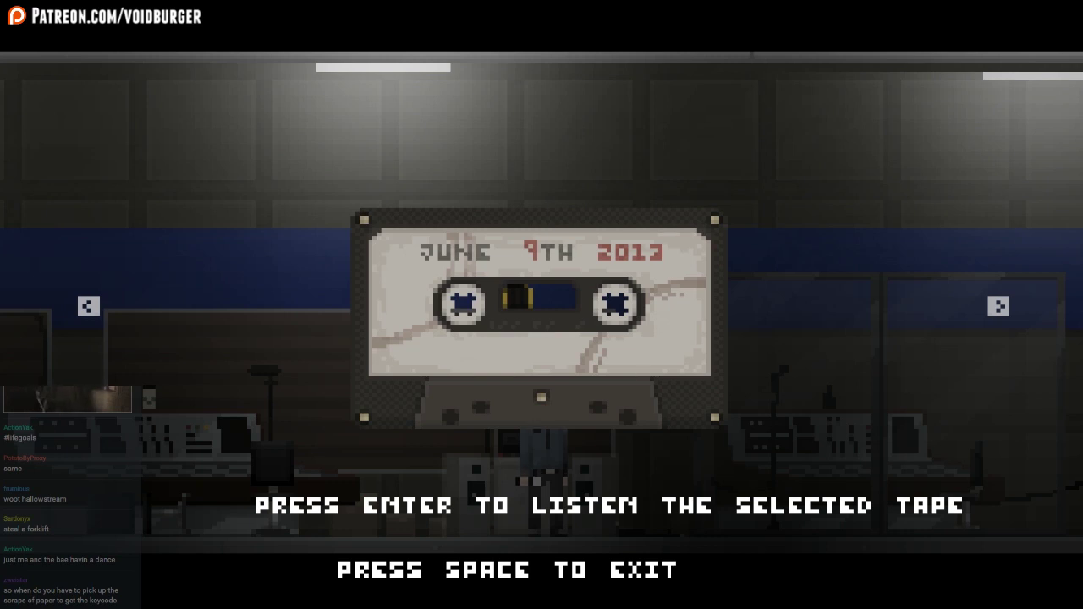
pyautogui.press('Right')
pyautogui.press('Left')
pyautogui.press('Right')
pyautogui.press('Left')
pyautogui.press('Right')
pyautogui.press('Left')
pyautogui.press('Left')
pyautogui.press('Right')
# Choose the June 11th 2013 tape over June 9th, listen to it, then leave
pyautogui.press('Right')
pyautogui.press('Left')
pyautogui.press('Right')
pyautogui.press('Left')
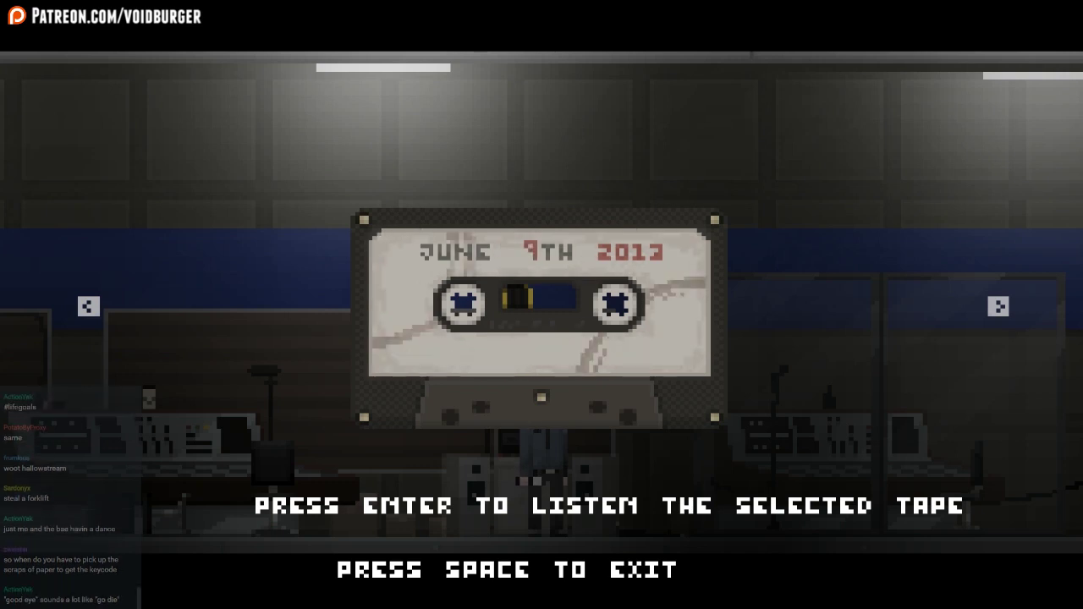
pyautogui.press('Right')
pyautogui.press('Left')
pyautogui.press('Right')
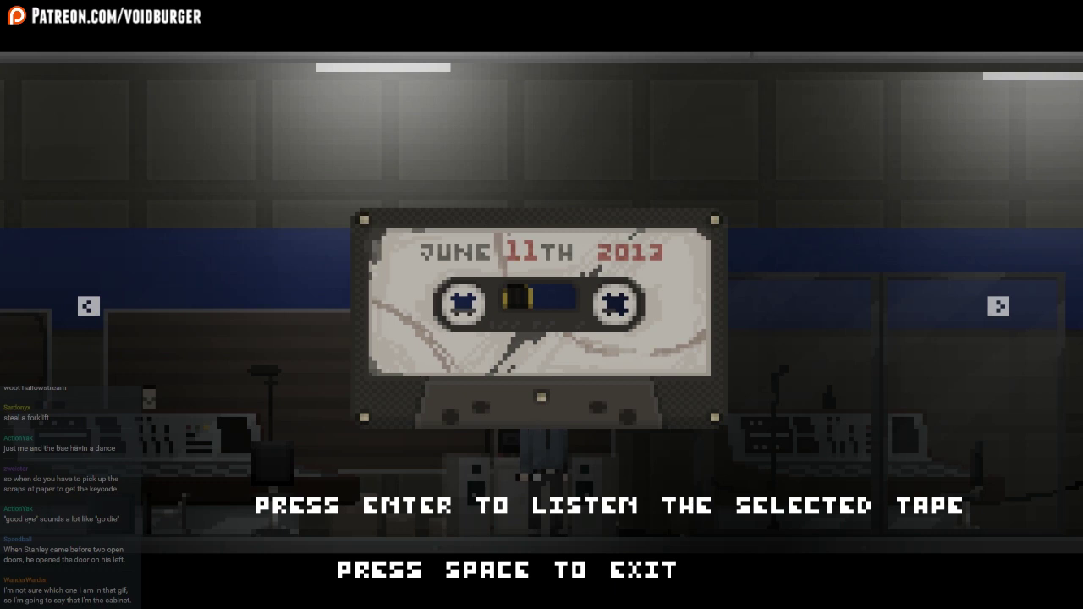
pyautogui.press('Return')
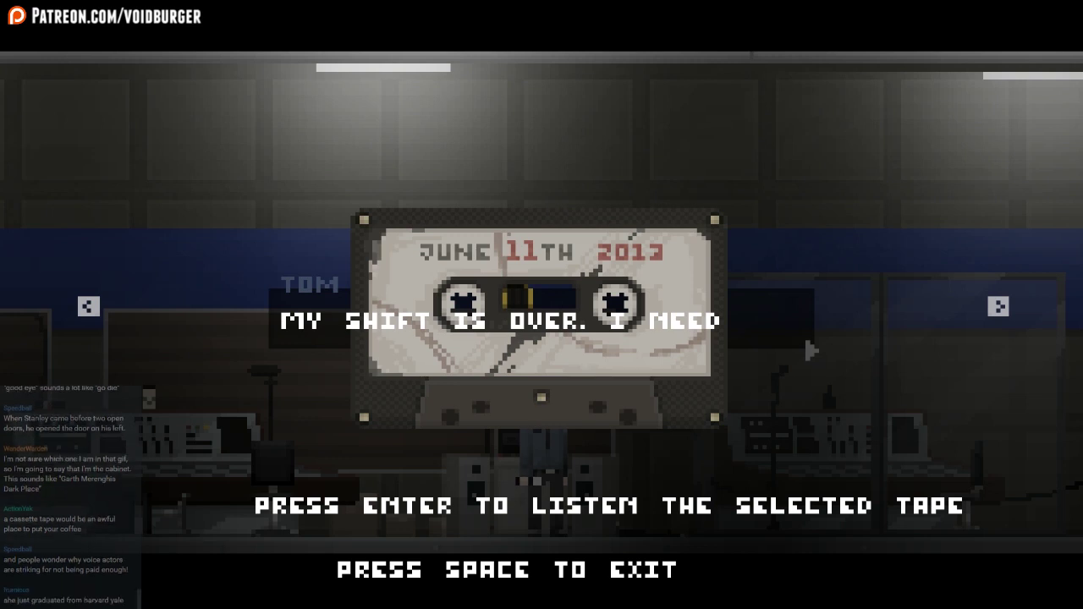
pyautogui.press('space')
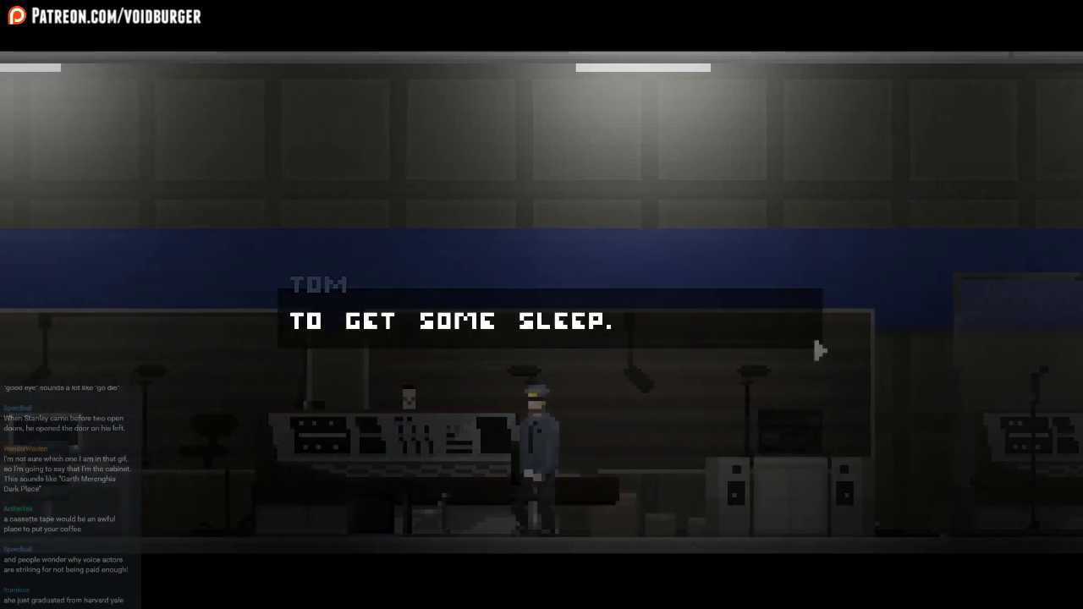
pyautogui.press('space')
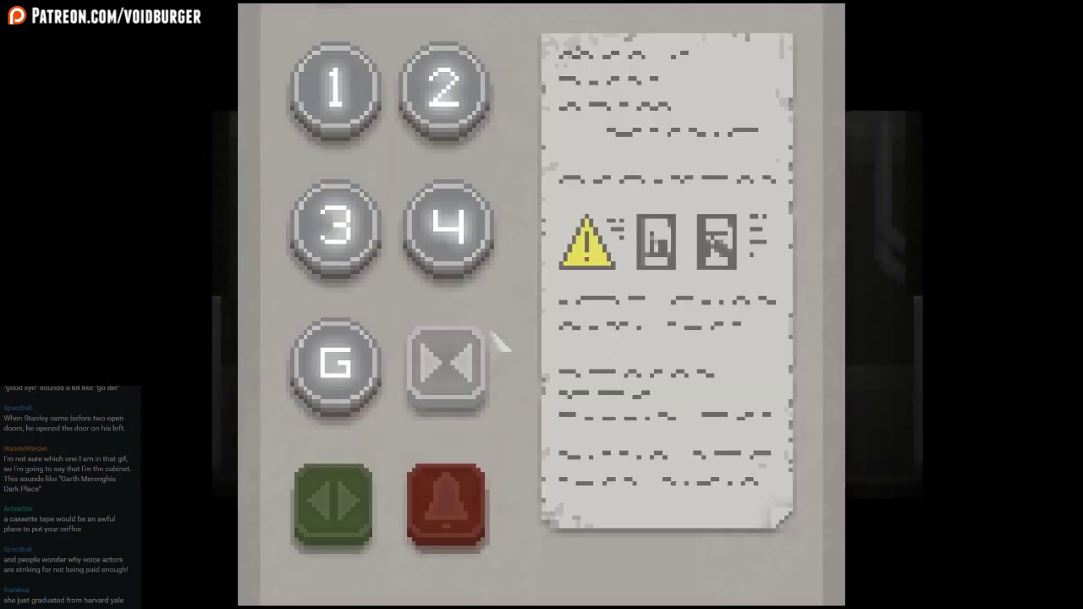
# Ride to floor G and walk left past the front desk out to the car
pyautogui.click(339, 365)
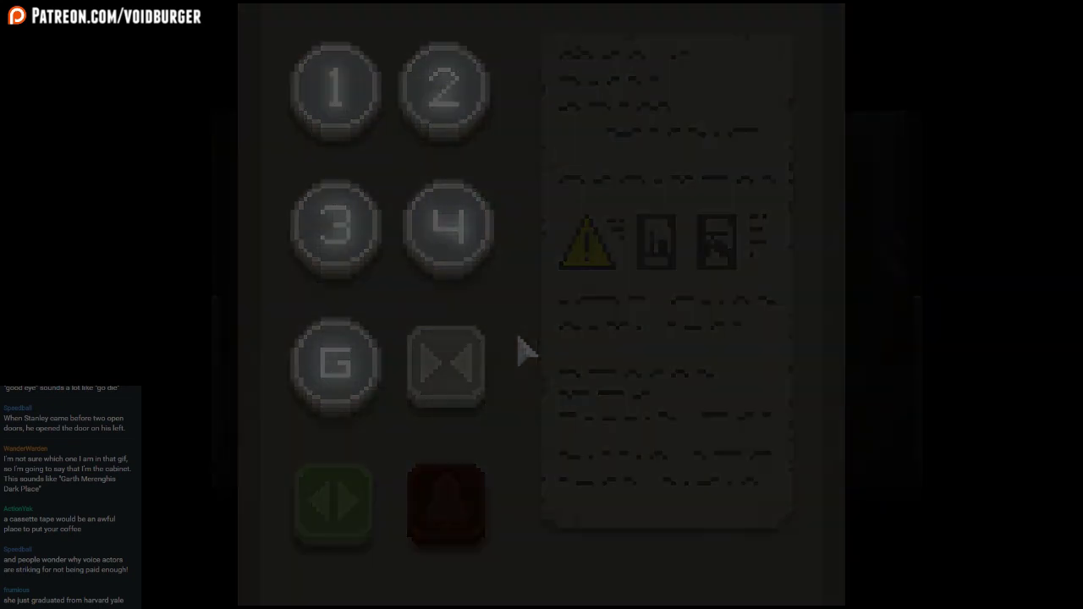
pyautogui.press('Right')
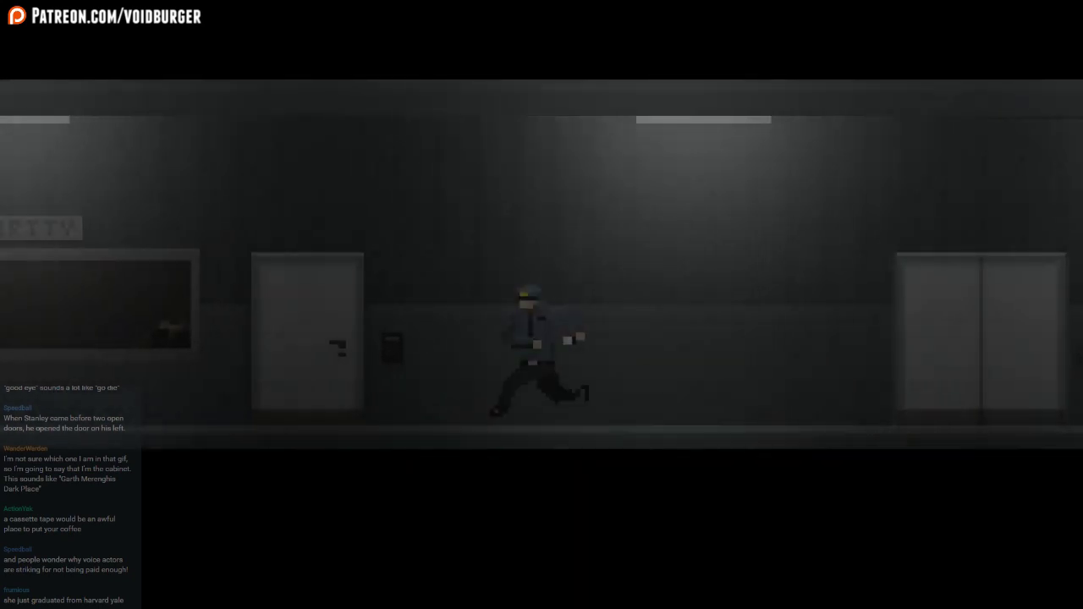
pyautogui.press('Left')
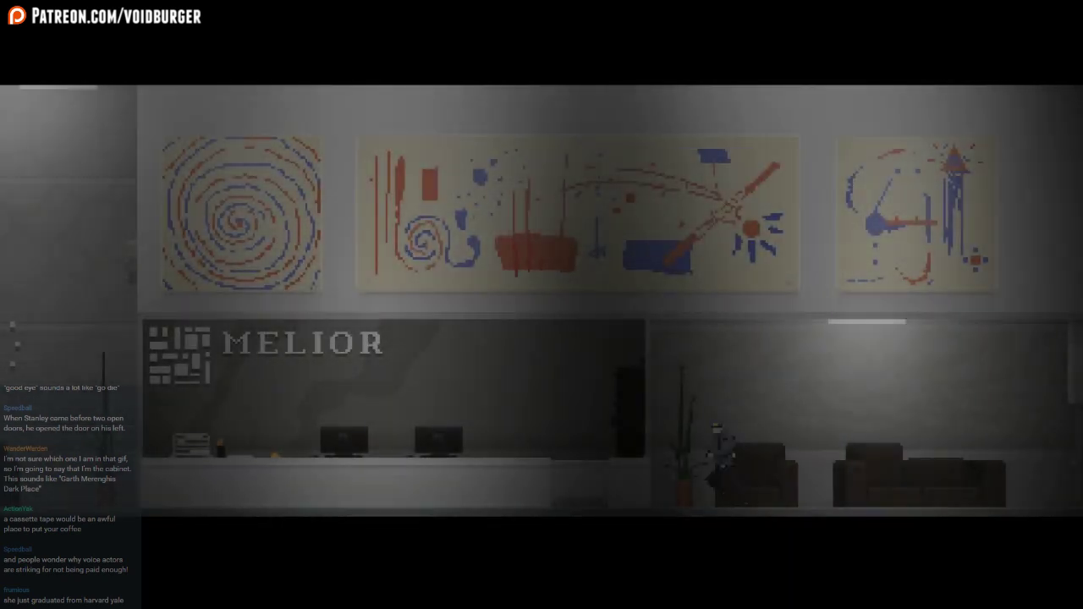
pyautogui.press('Left')
pyautogui.press('Left')
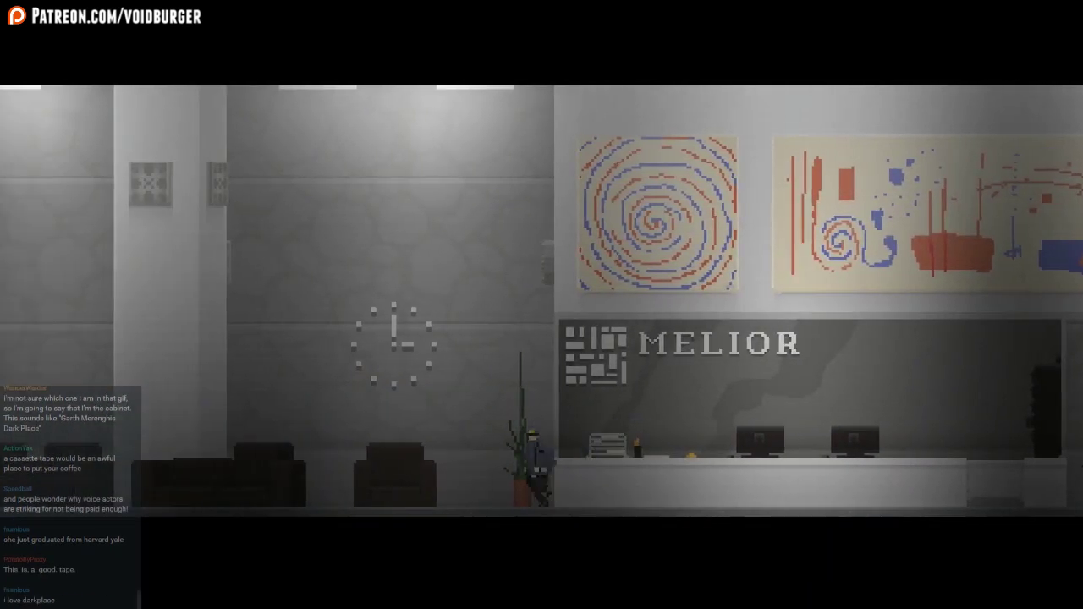
pyautogui.press('Left')
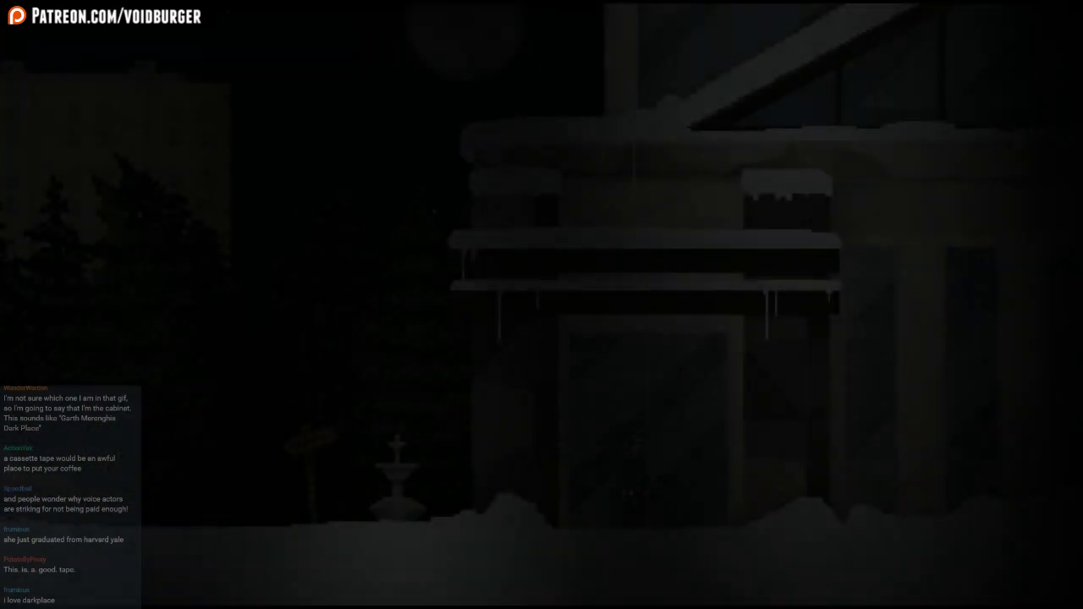
pyautogui.press('Left')
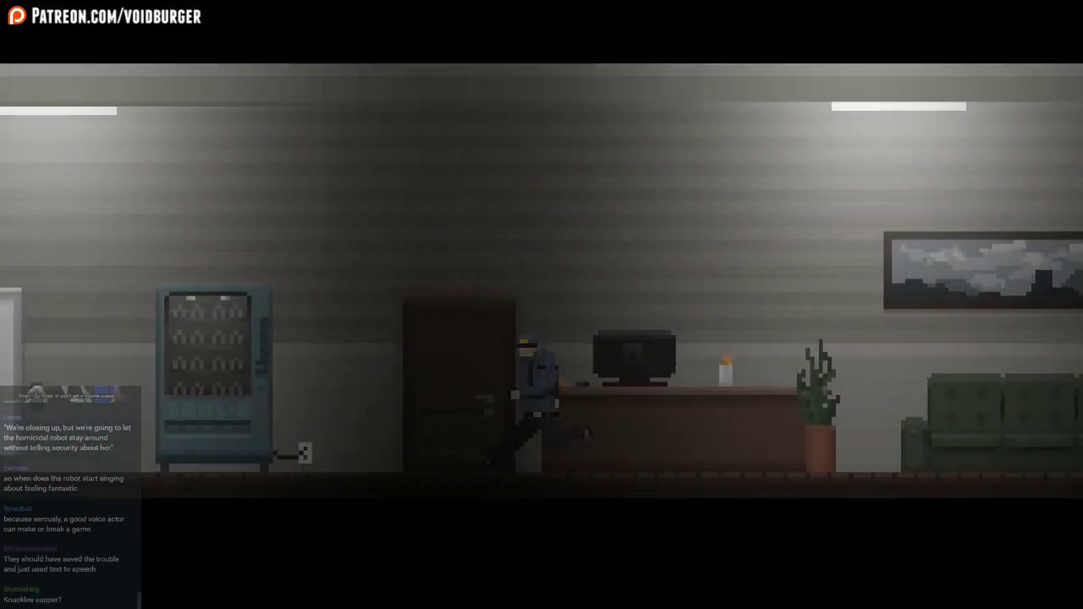
# At Commodum Apartments, take the elevator to floor 1 and walk past doors 3–5
pyautogui.press('Left')
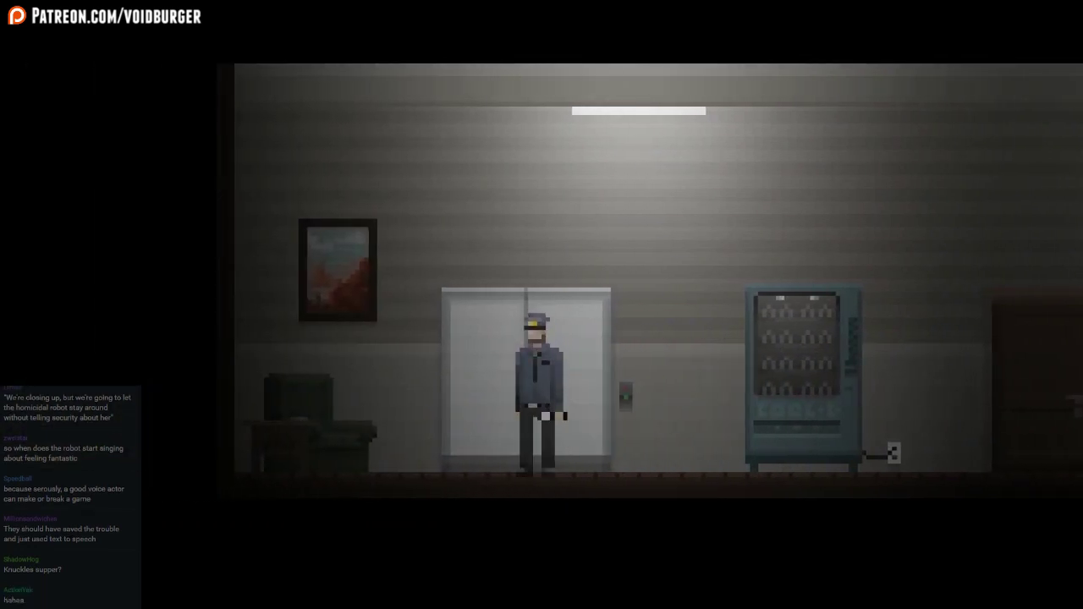
pyautogui.press('Up')
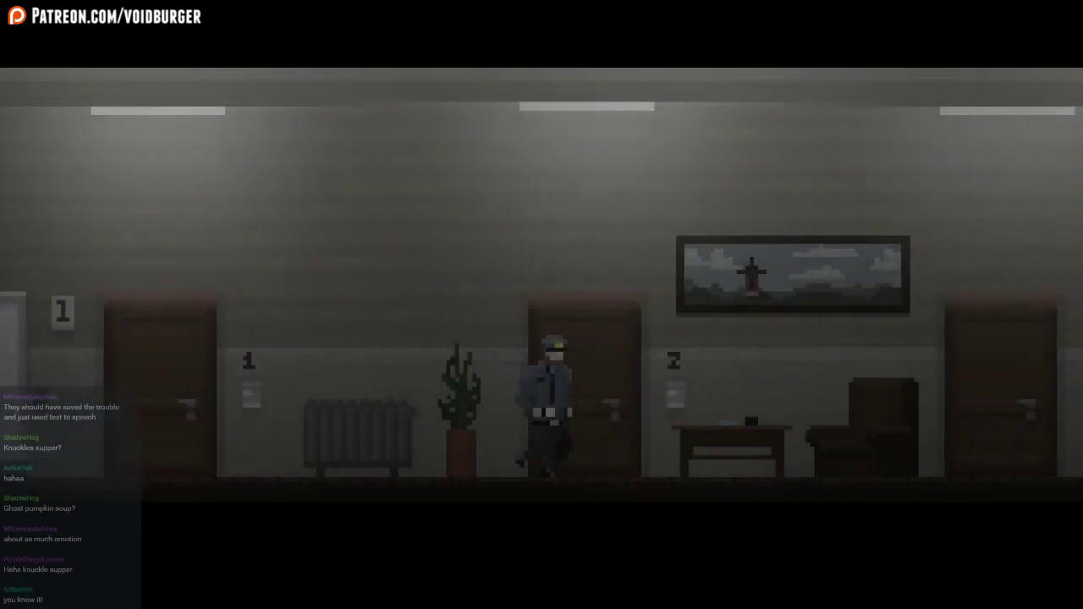
pyautogui.press('Right')
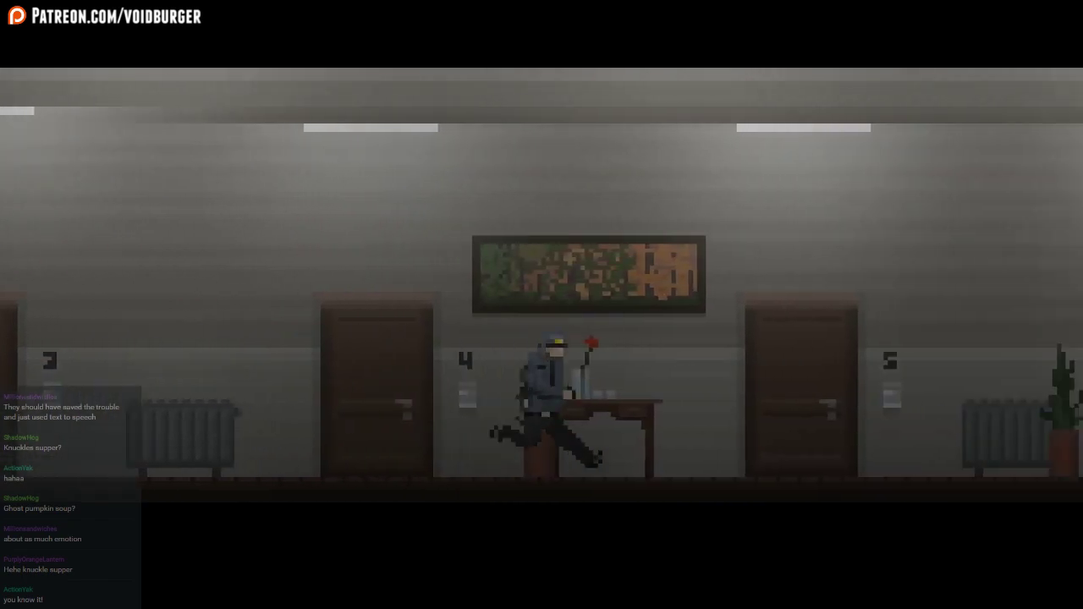
pyautogui.press('Right')
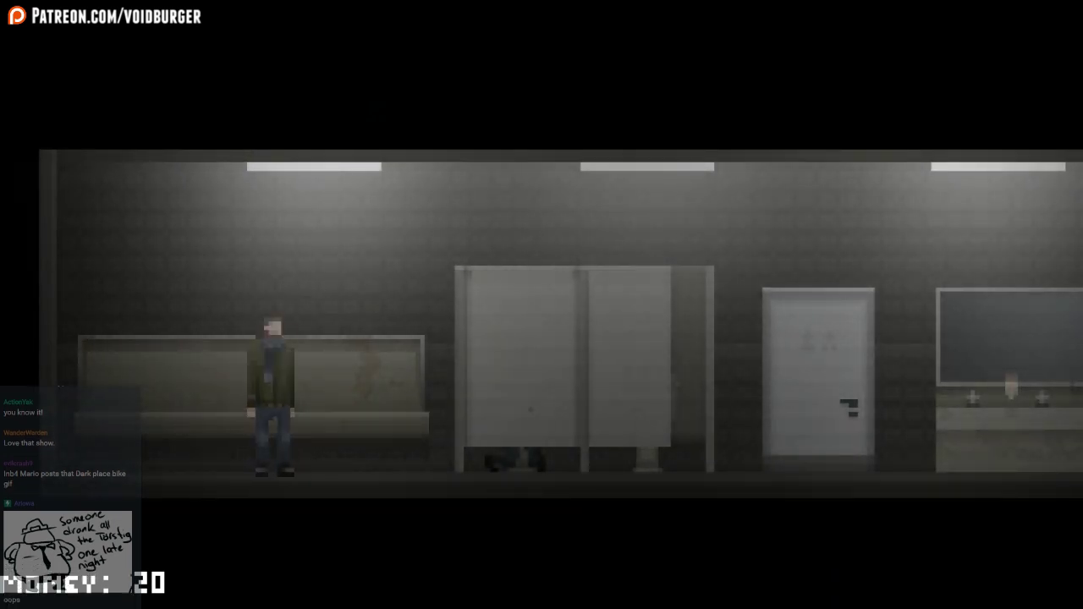
# Cross the restroom, go through its door, and walk right across the dim bar
pyautogui.press('Right')
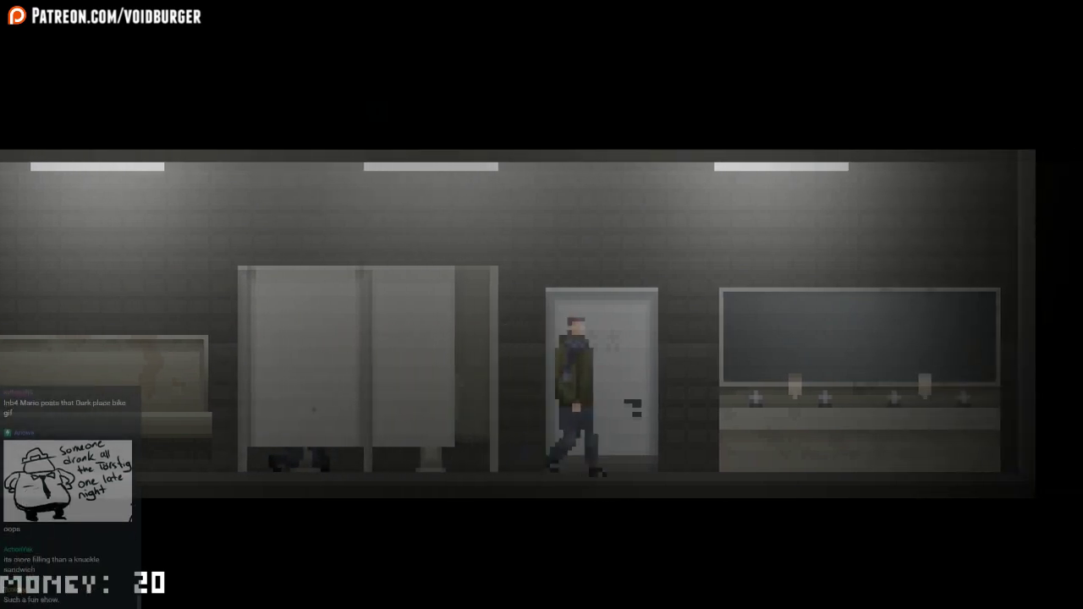
pyautogui.press('Up')
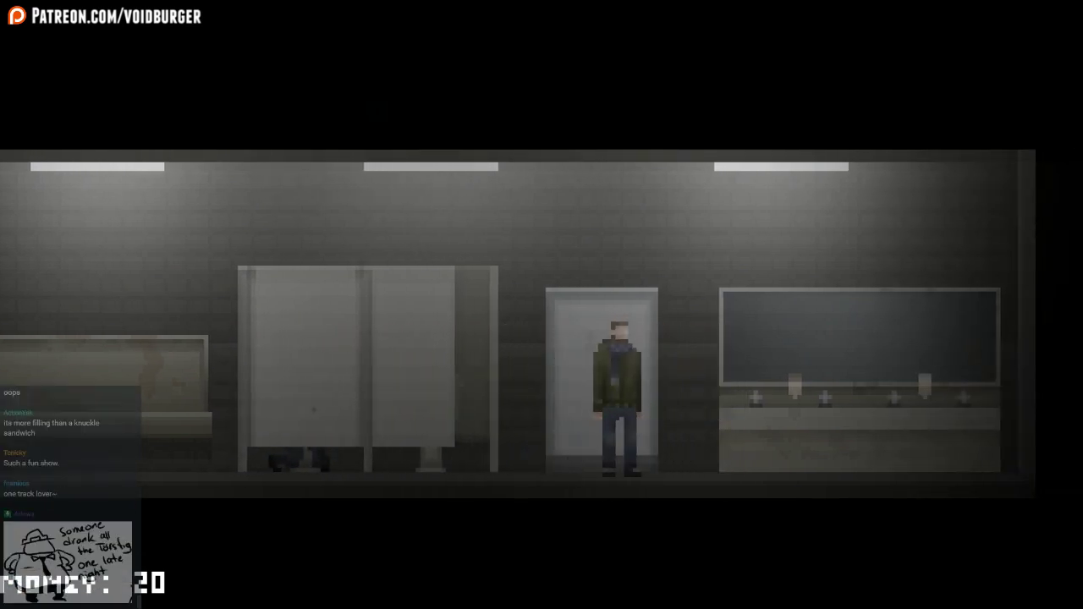
pyautogui.press('Up')
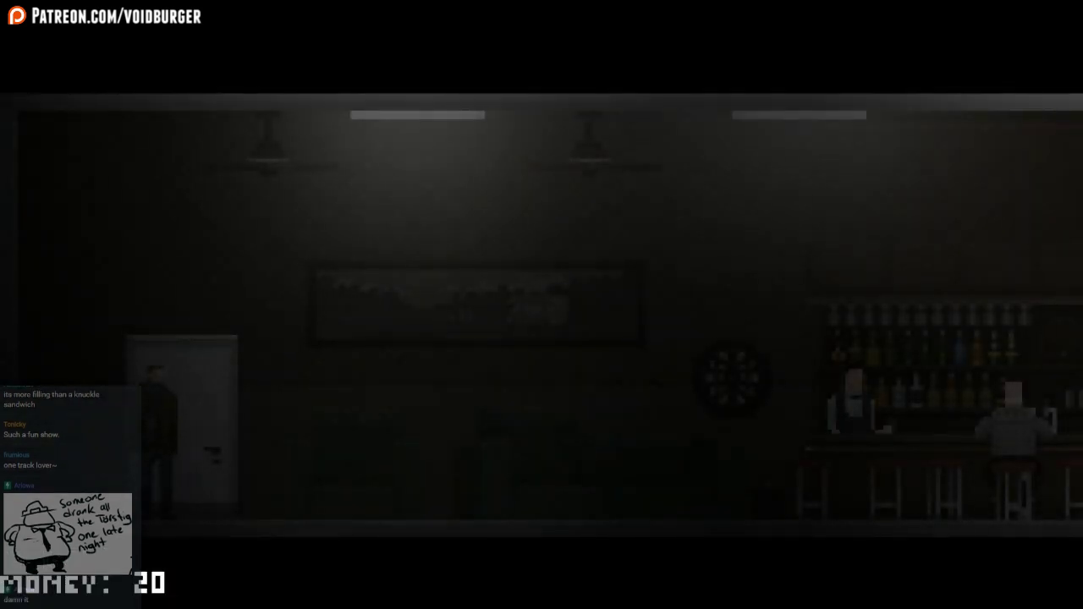
pyautogui.press('Right')
pyautogui.press('Right')
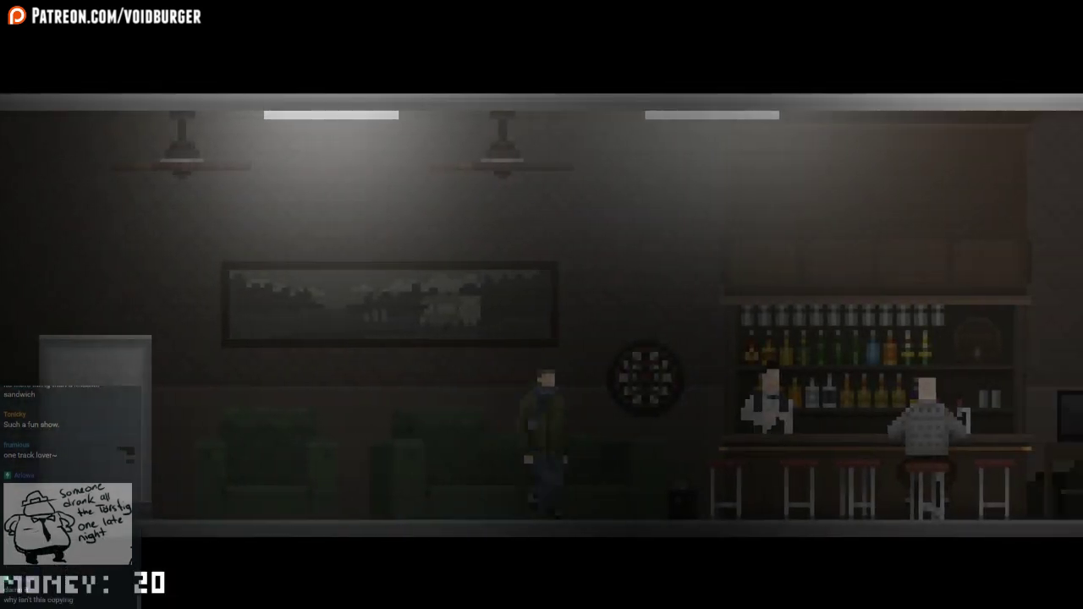
pyautogui.press('Right')
pyautogui.press('Right')
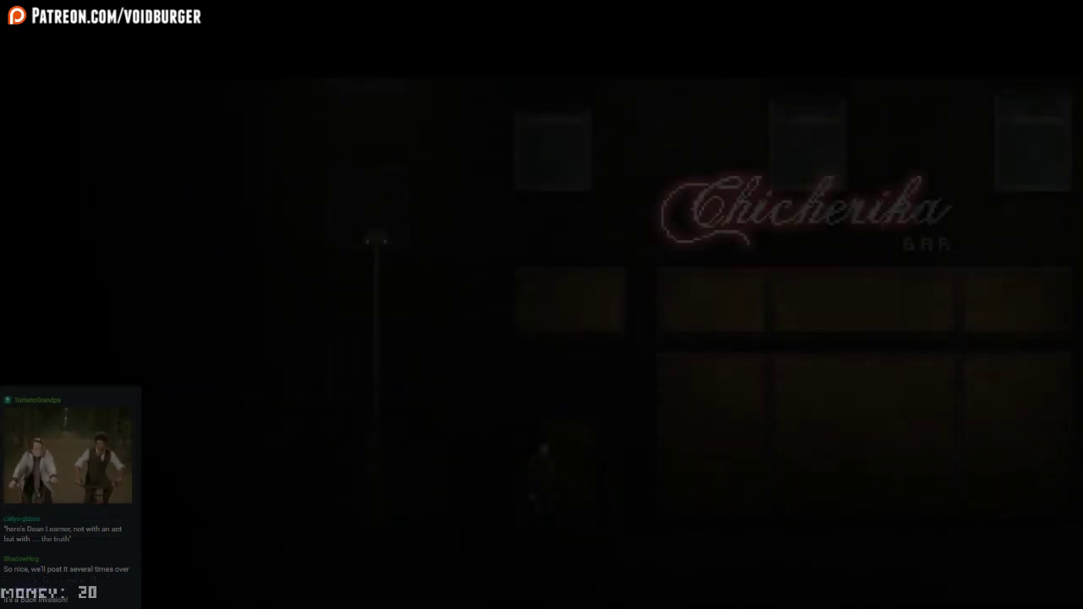
# Walk past the Chicherika bar to the homeless man and give him money, leaving 18
pyautogui.press('Left')
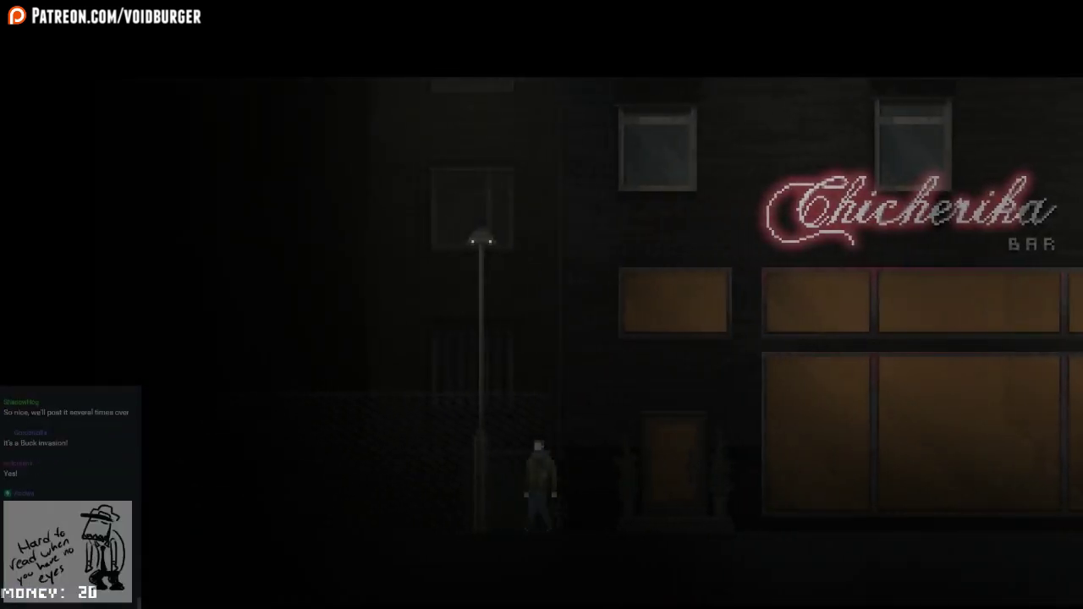
pyautogui.press('Left')
pyautogui.press('Right')
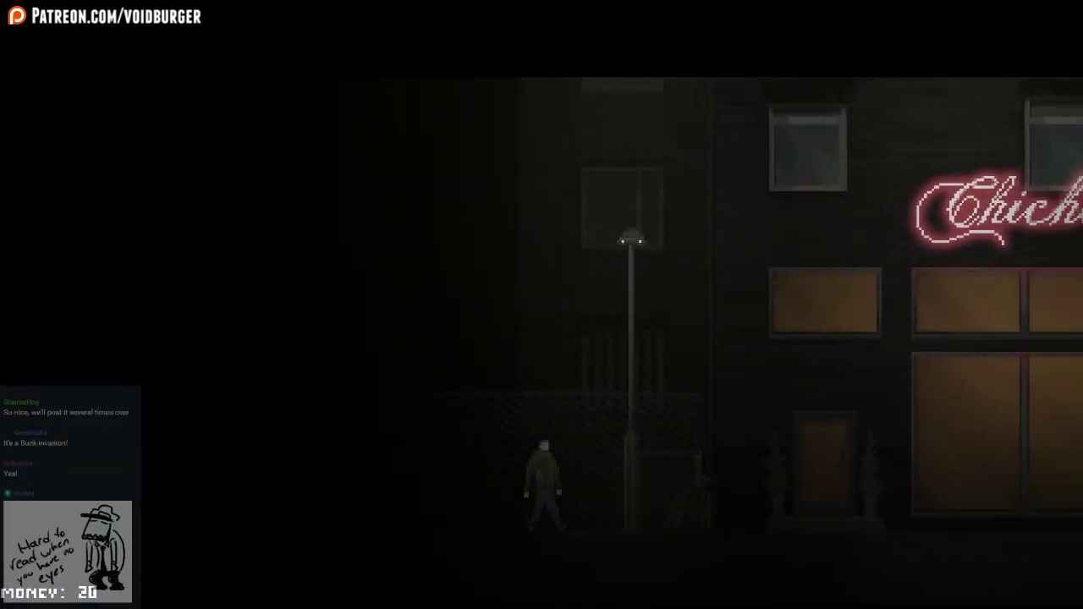
pyautogui.press('Right')
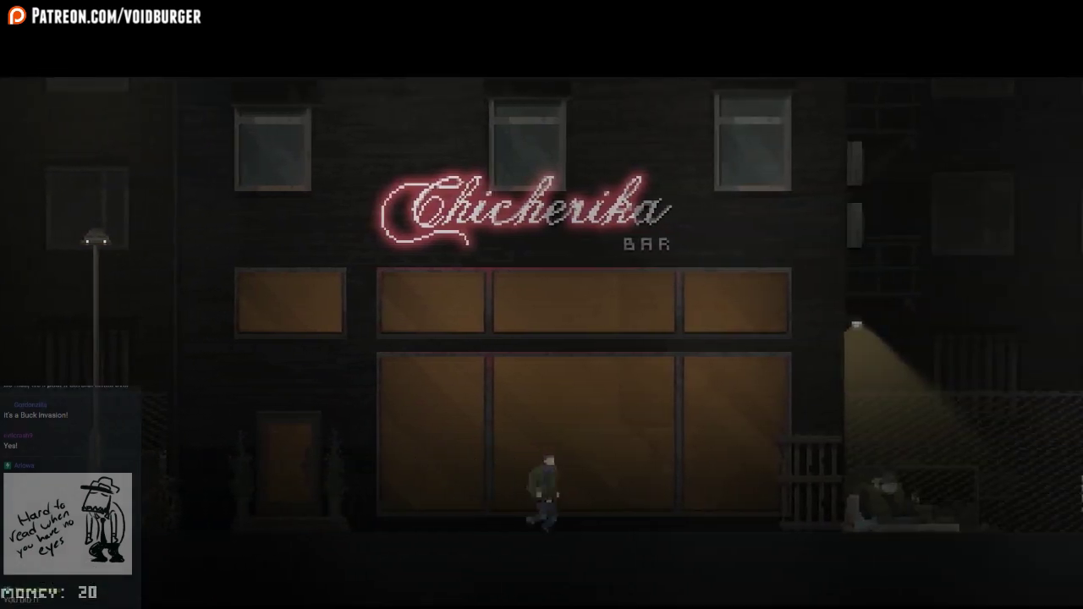
pyautogui.press('Right')
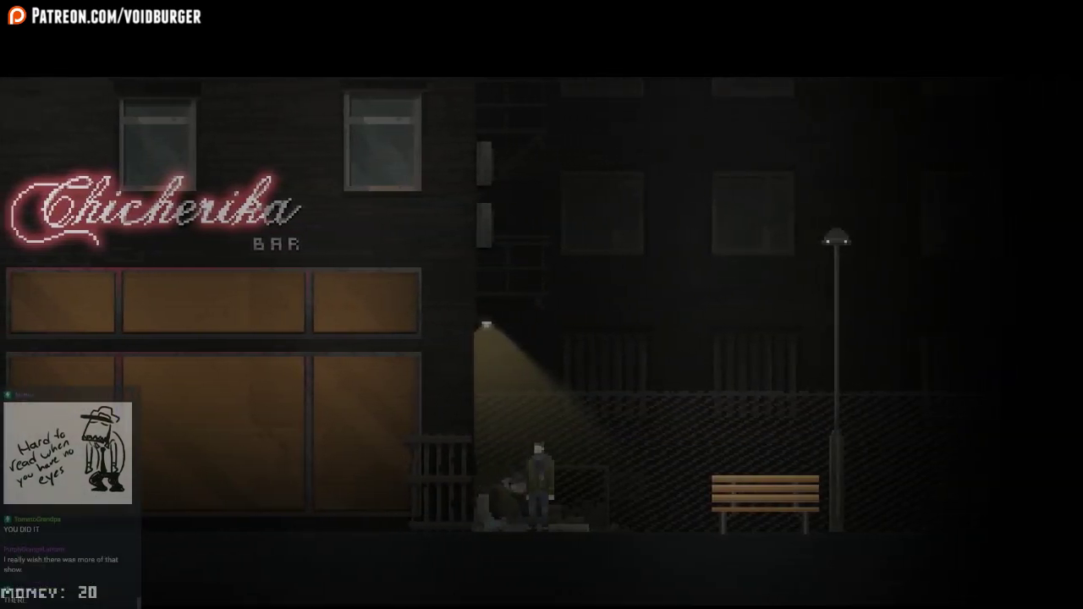
pyautogui.press('Return')
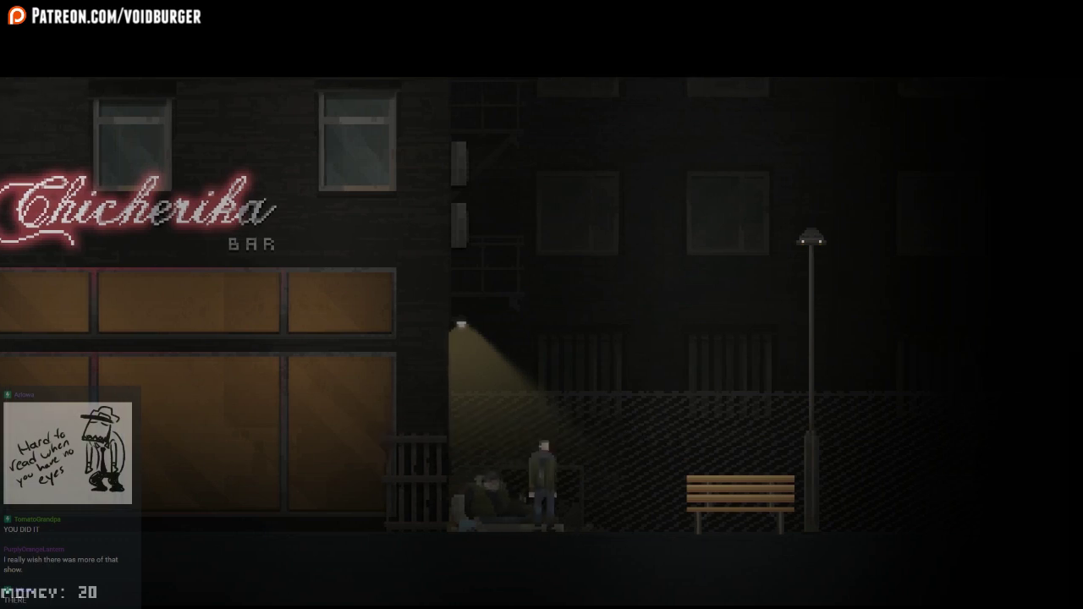
pyautogui.press('Return')
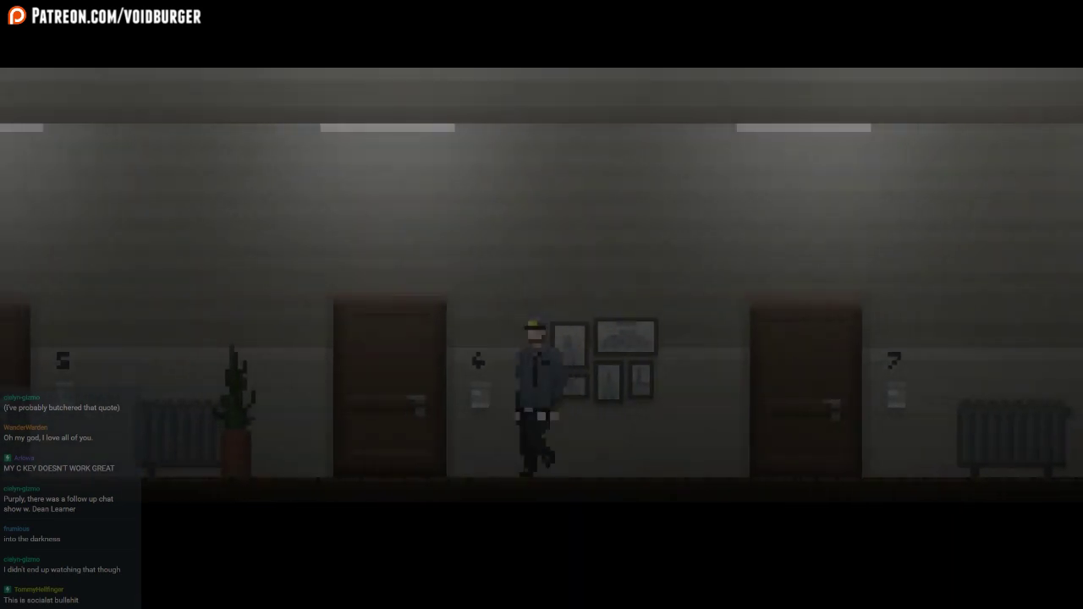
# Walk Tom left down the hallway to the elevator and ride it to another floor
pyautogui.press('Left')
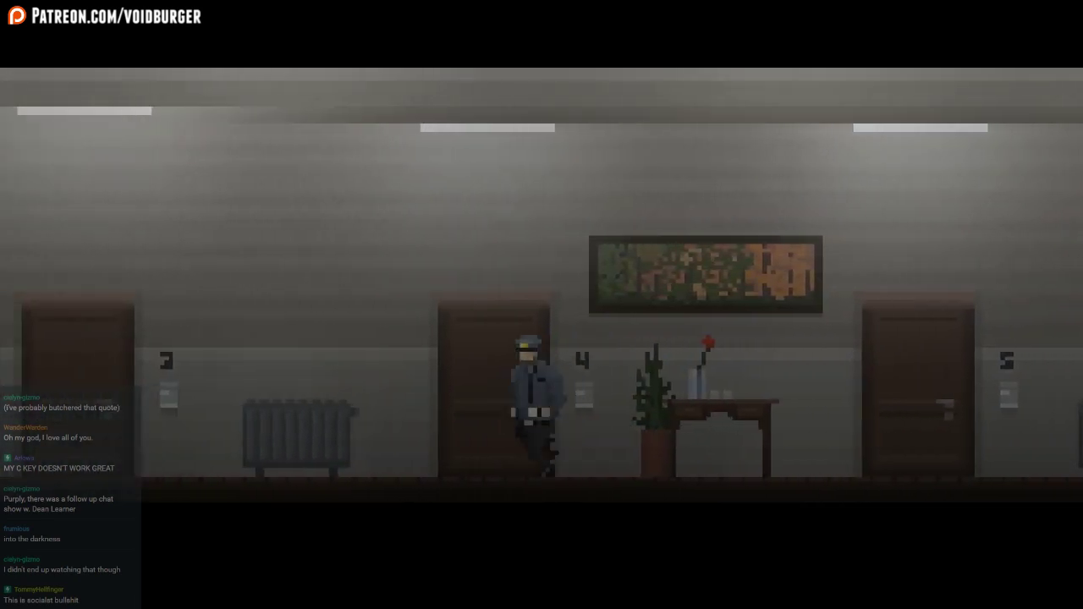
pyautogui.press('Left')
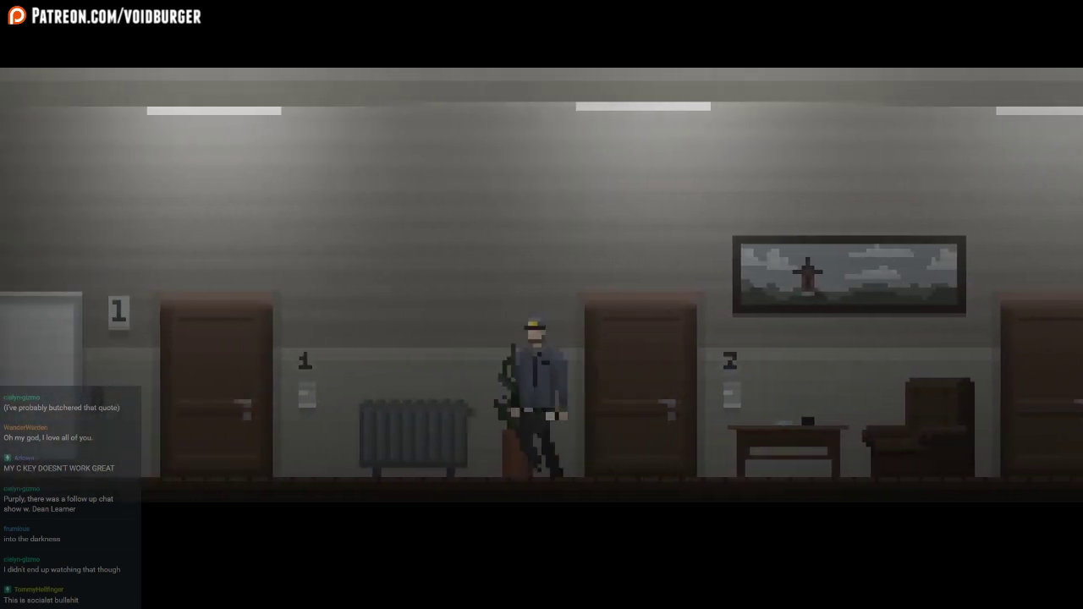
pyautogui.press('Left')
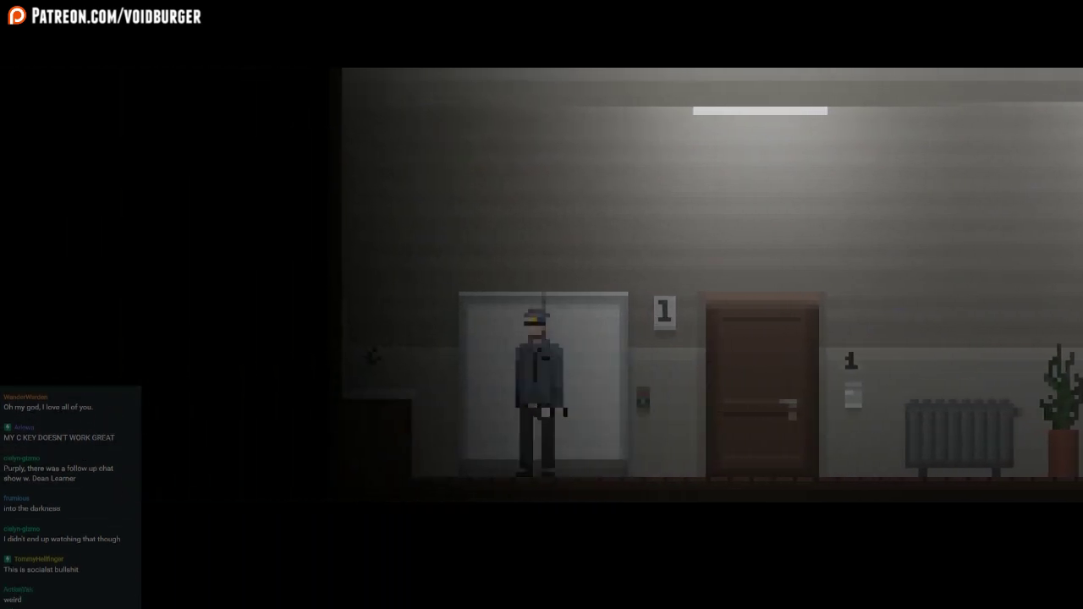
pyautogui.press('Return')
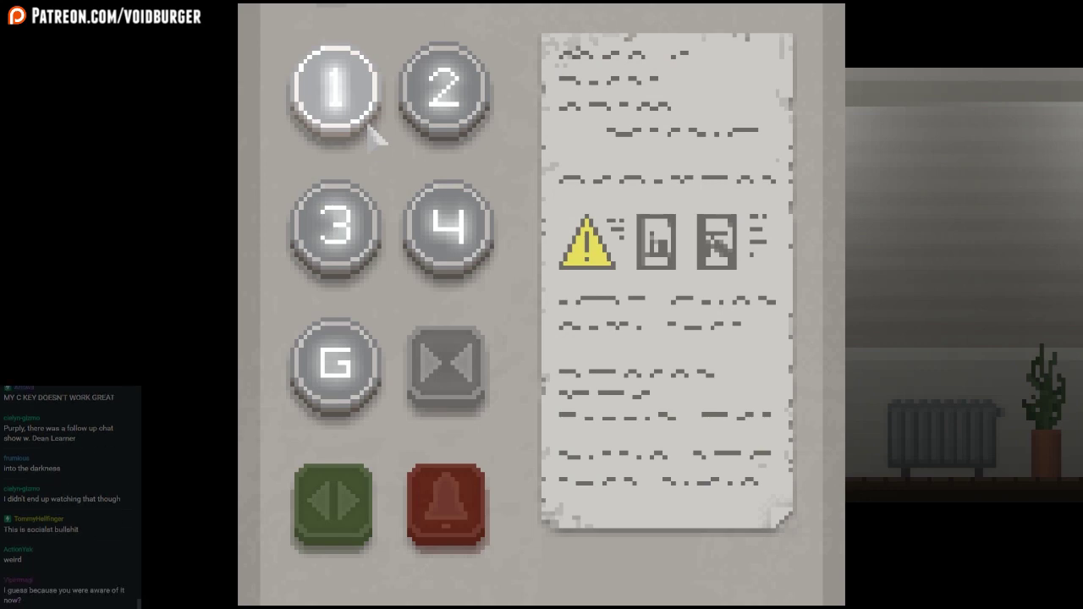
pyautogui.click(446, 365)
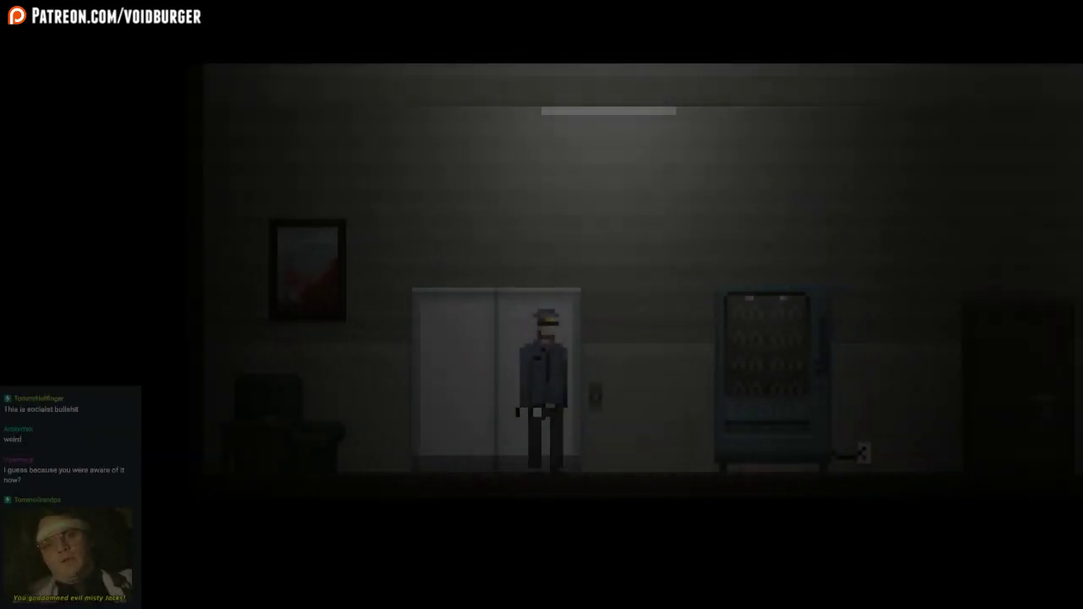
# Walk past the vending machine, cross the cafeteria and dark office, and exit outside
pyautogui.press('Right')
pyautogui.press('Right')
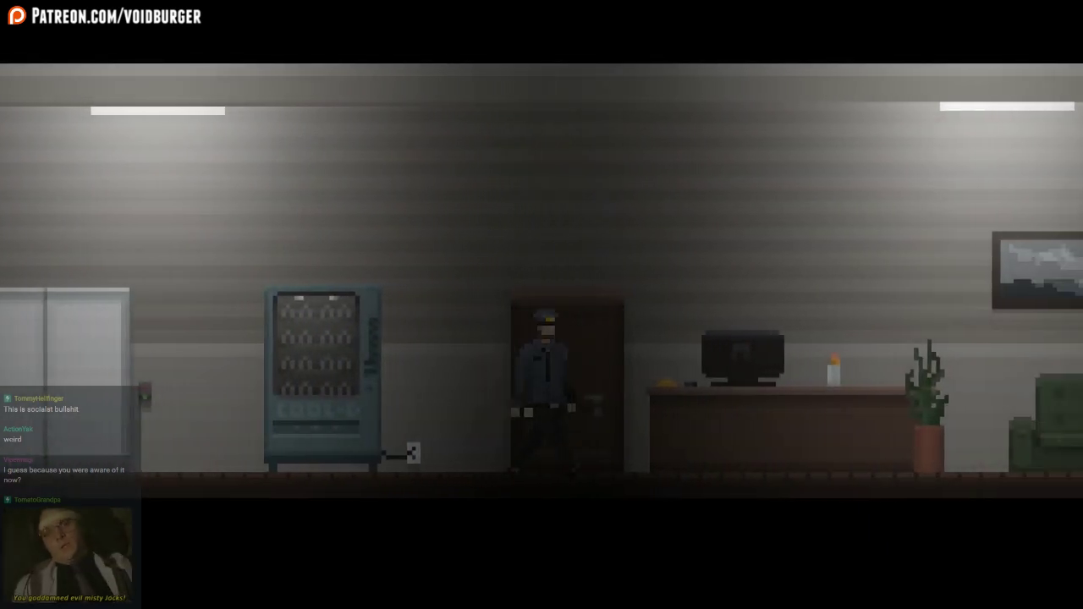
pyautogui.press('Up')
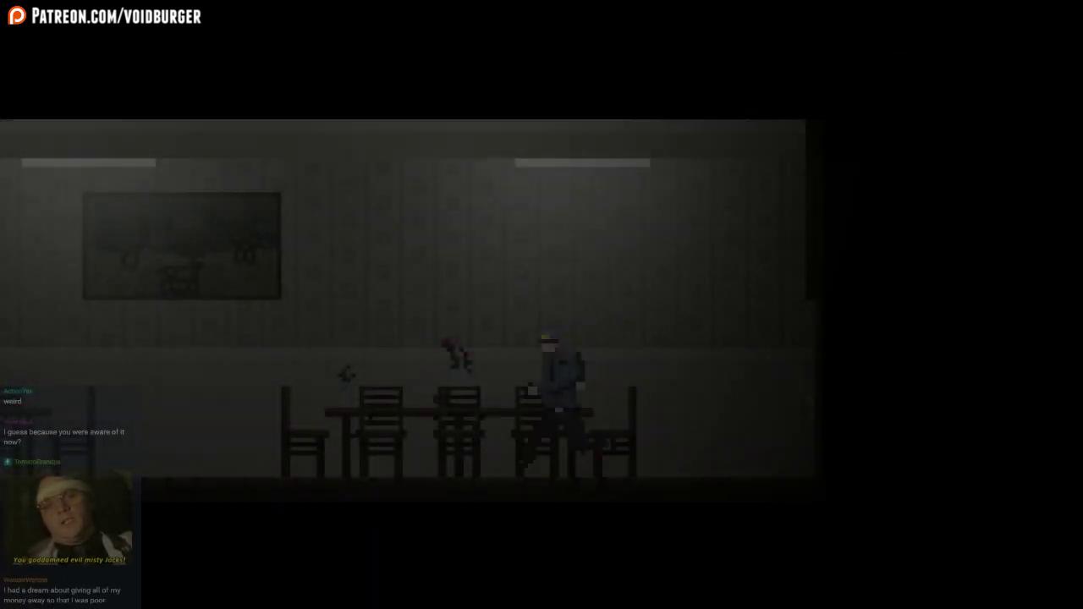
pyautogui.press('Left')
pyautogui.press('Left')
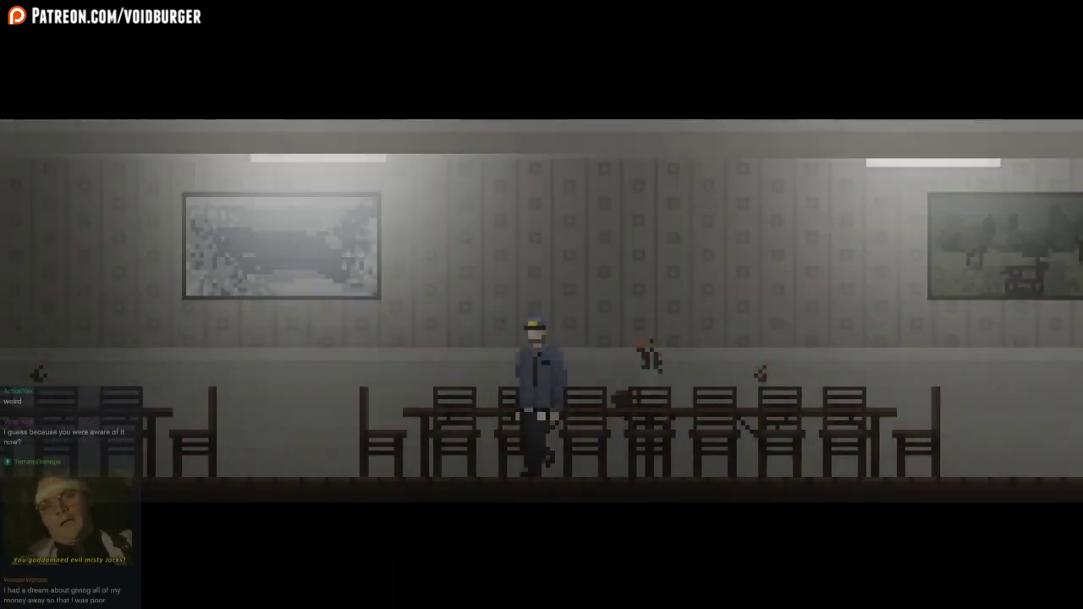
pyautogui.press('Right')
pyautogui.press('Right')
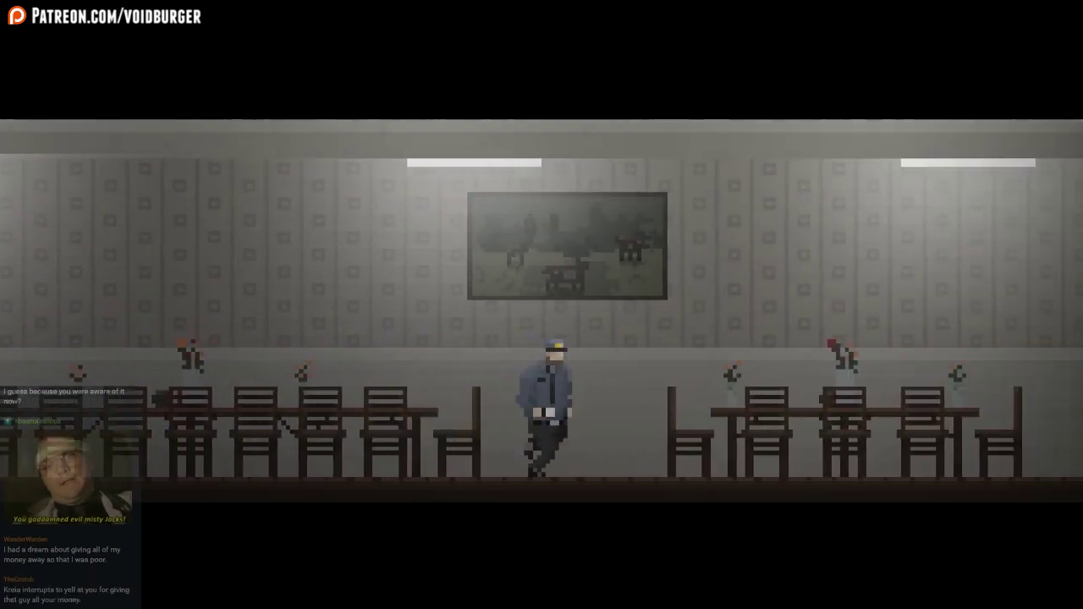
pyautogui.press('Right')
pyautogui.press('Left')
pyautogui.press('Right')
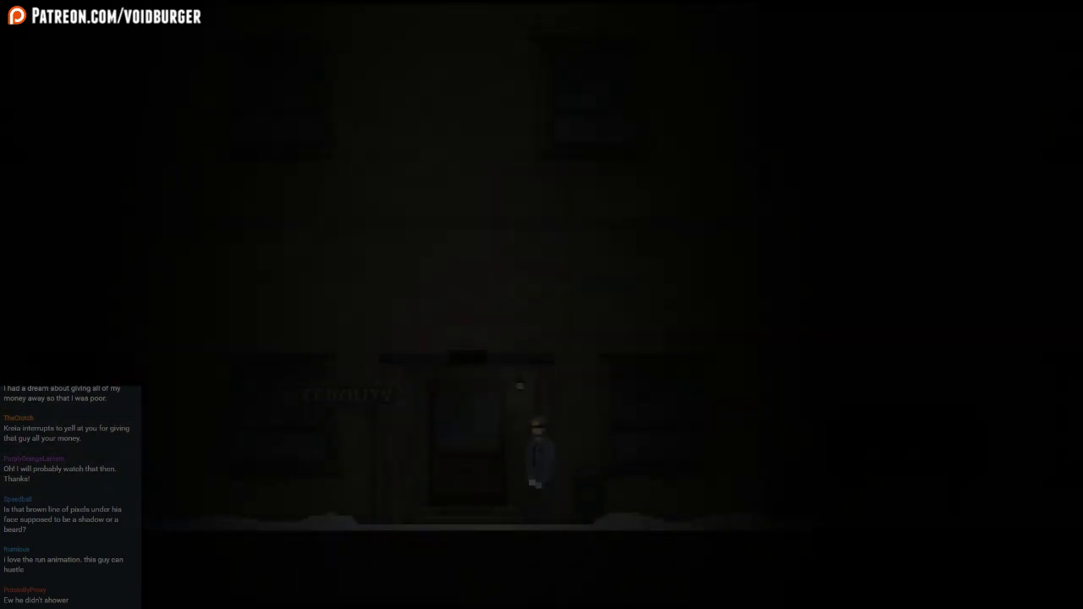
pyautogui.press('Left')
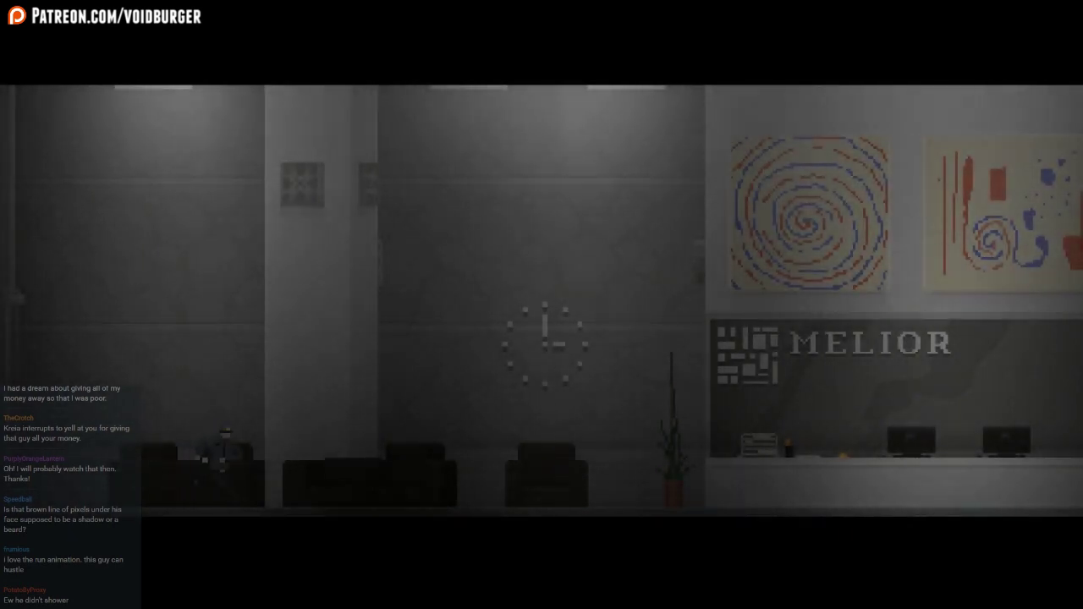
# Run Tom right across Melior's lobby past the reception desk and restrooms
pyautogui.press('Right')
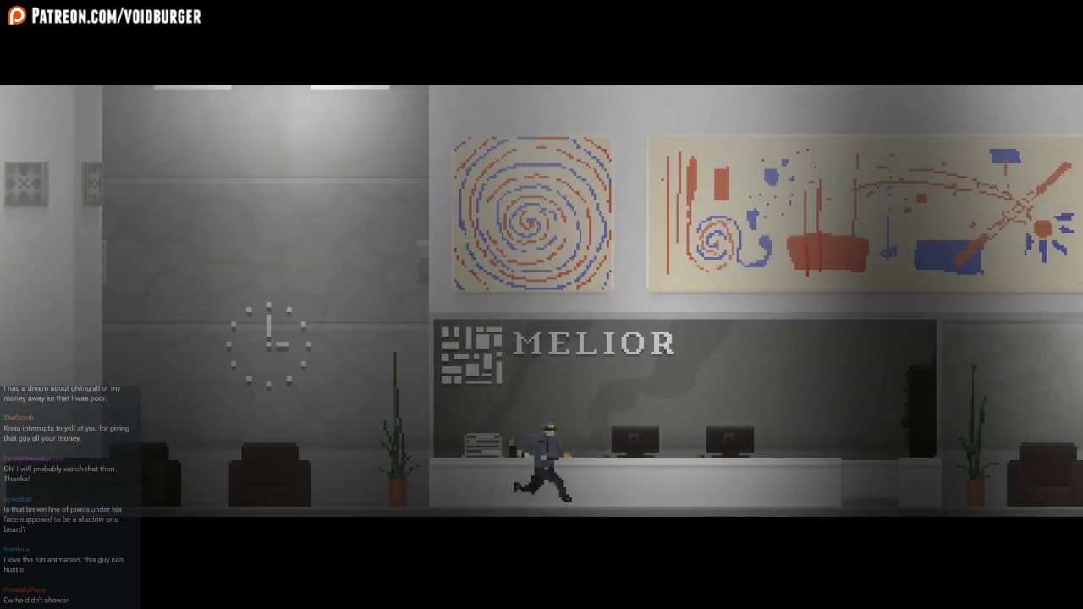
pyautogui.press('Right')
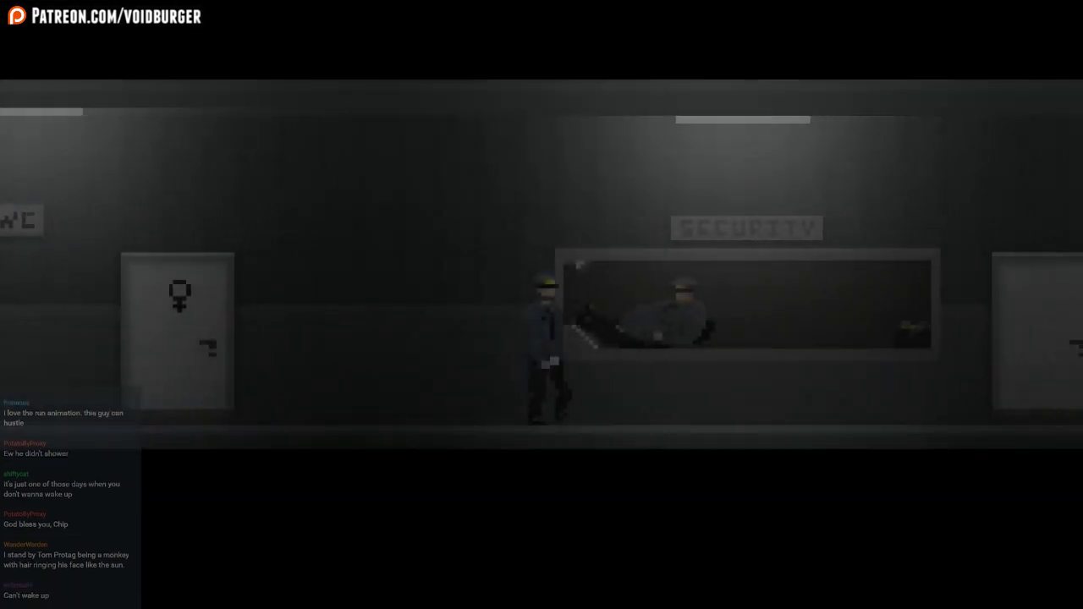
pyautogui.press('Right')
# Walk Tom from the restrooms past the security window into the open elevator
pyautogui.press('Up')
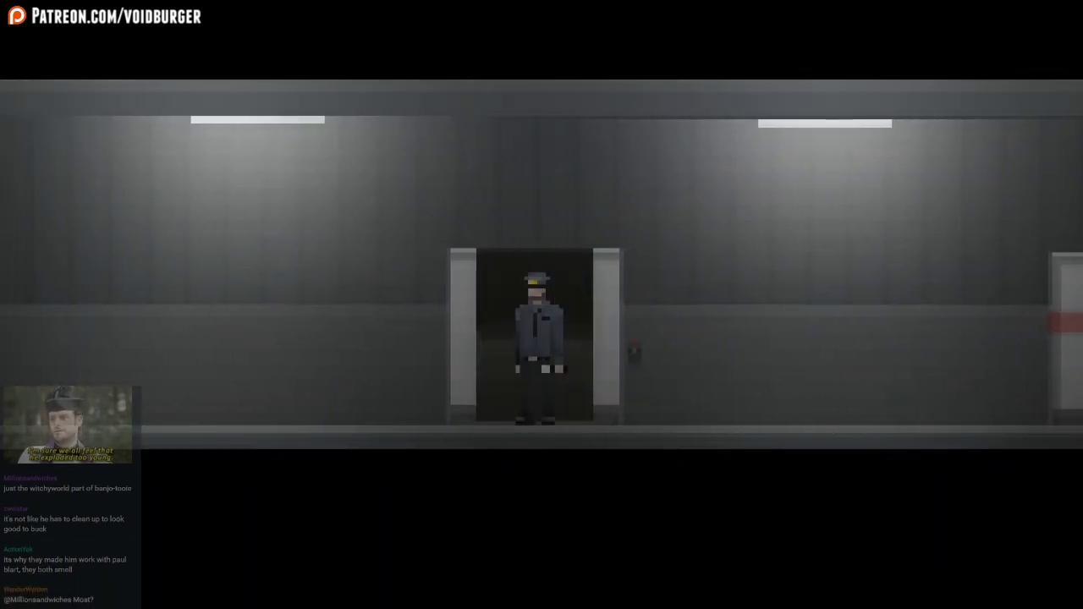
# Send the elevator to floor 4, briefly pause and resume, then open the doors
pyautogui.press('e')
pyautogui.click(448, 233)
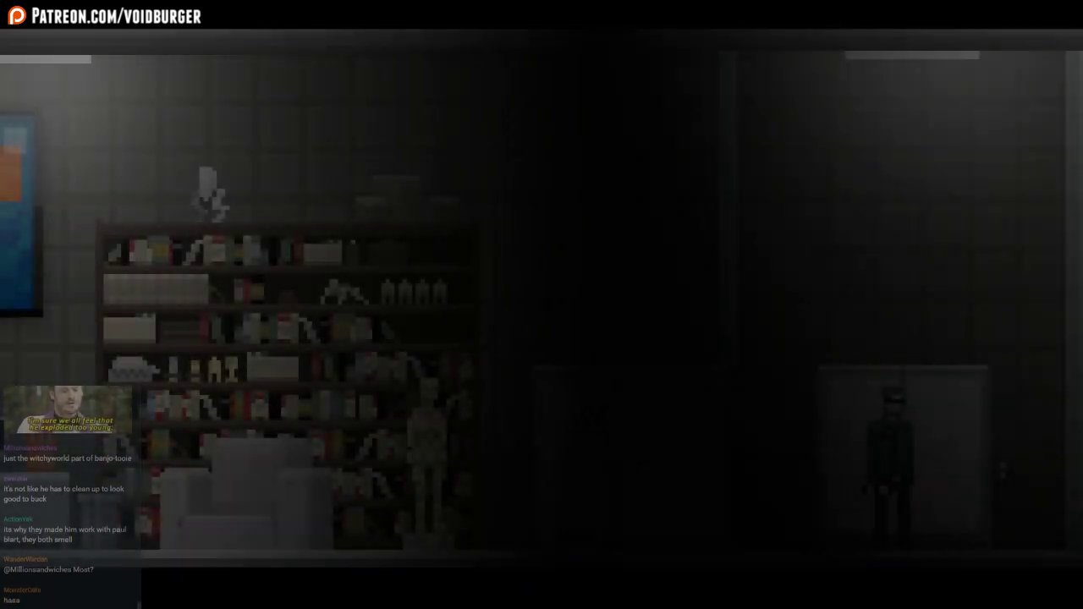
pyautogui.press('Escape')
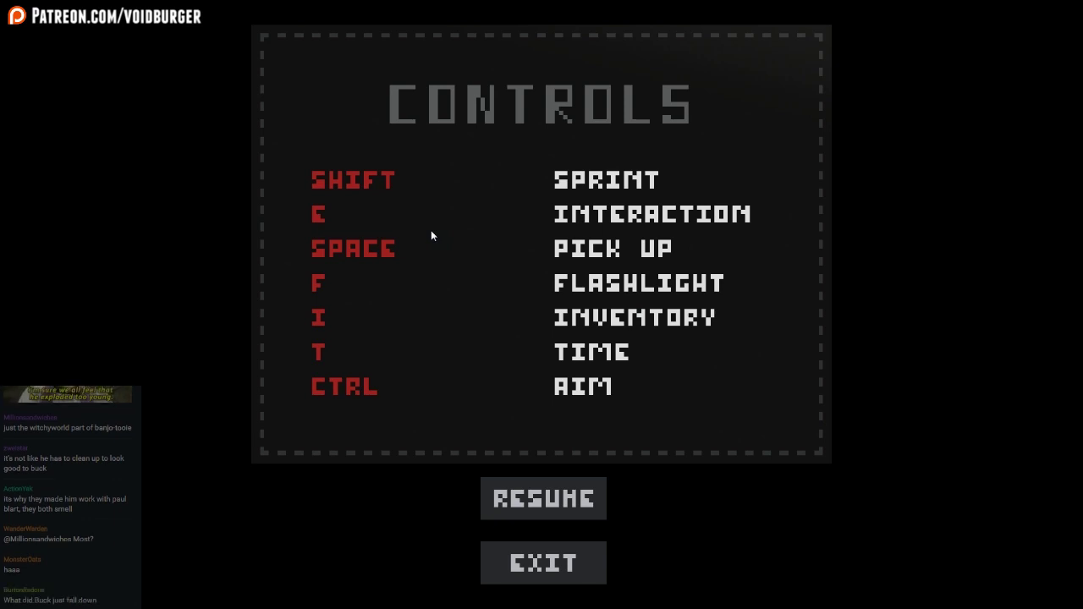
pyautogui.click(549, 504)
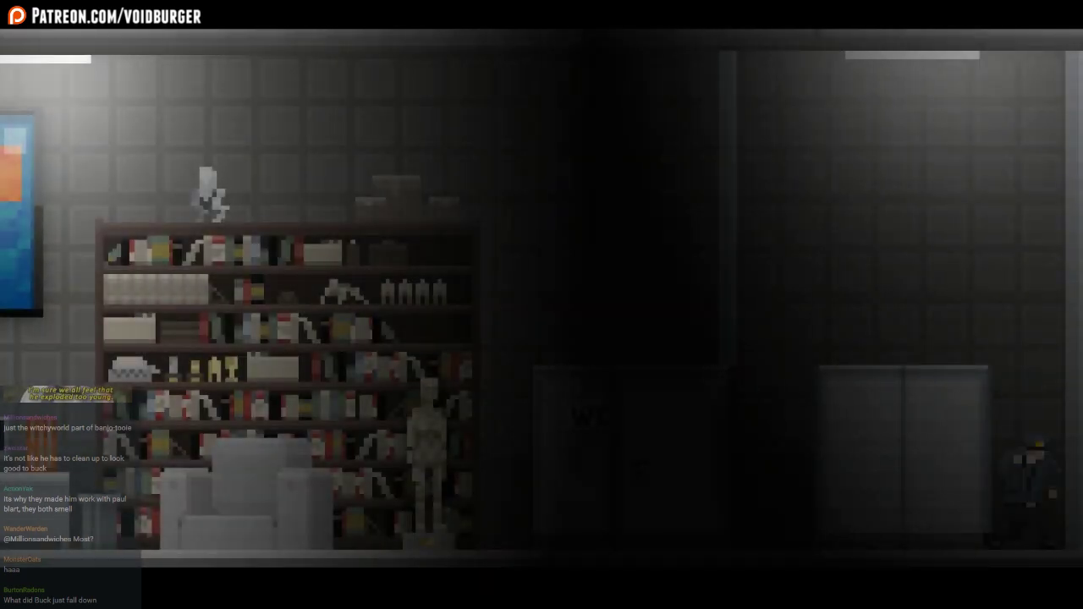
pyautogui.press('e')
pyautogui.press('e')
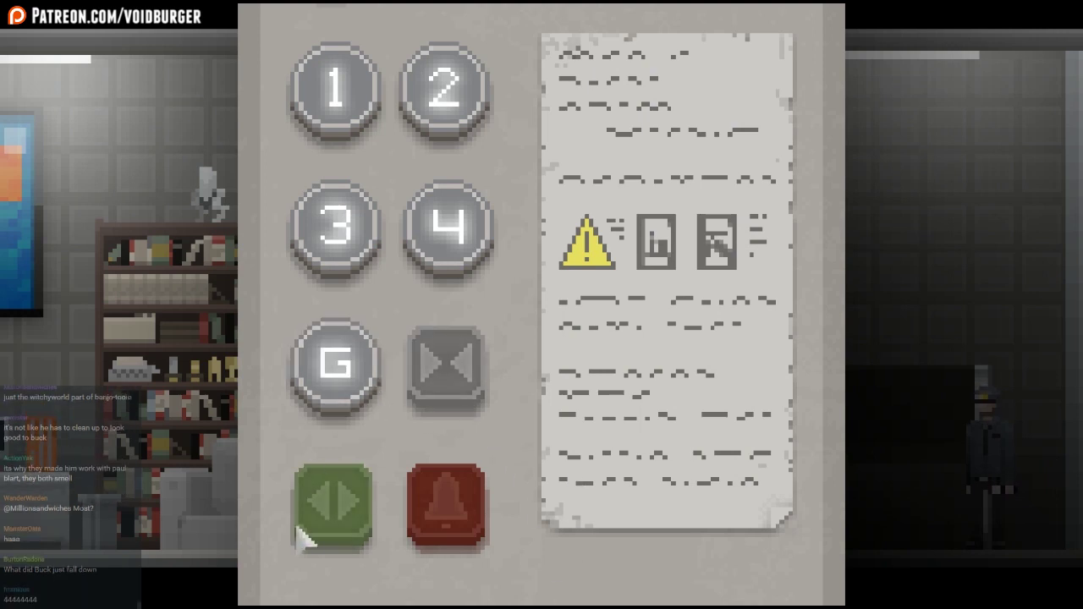
pyautogui.click(332, 504)
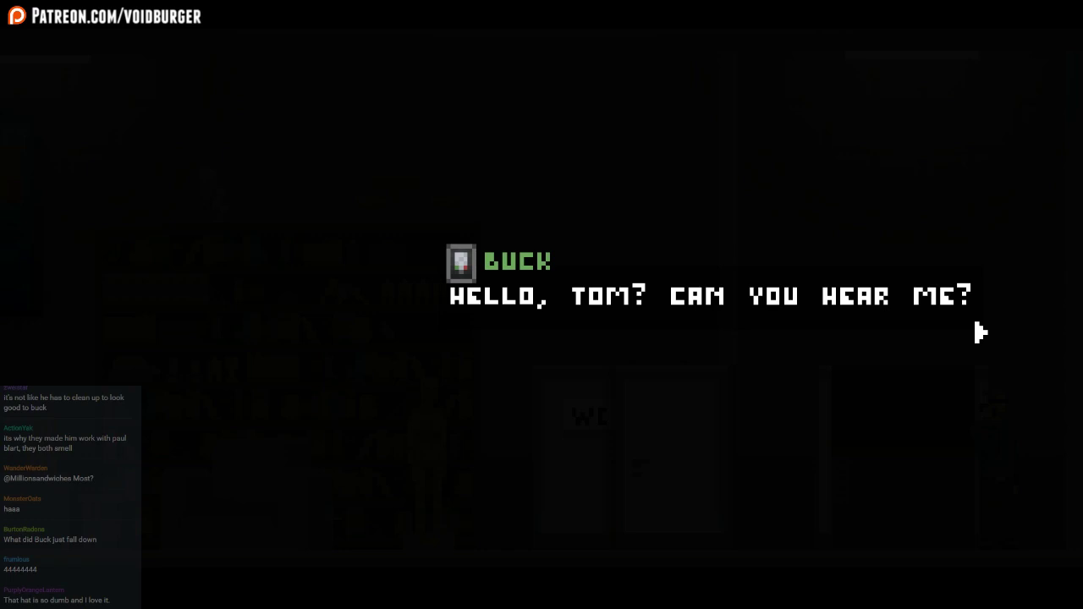
# Advance through Buck's radio lines about the outage, generator hut and control panel
pyautogui.press('space')
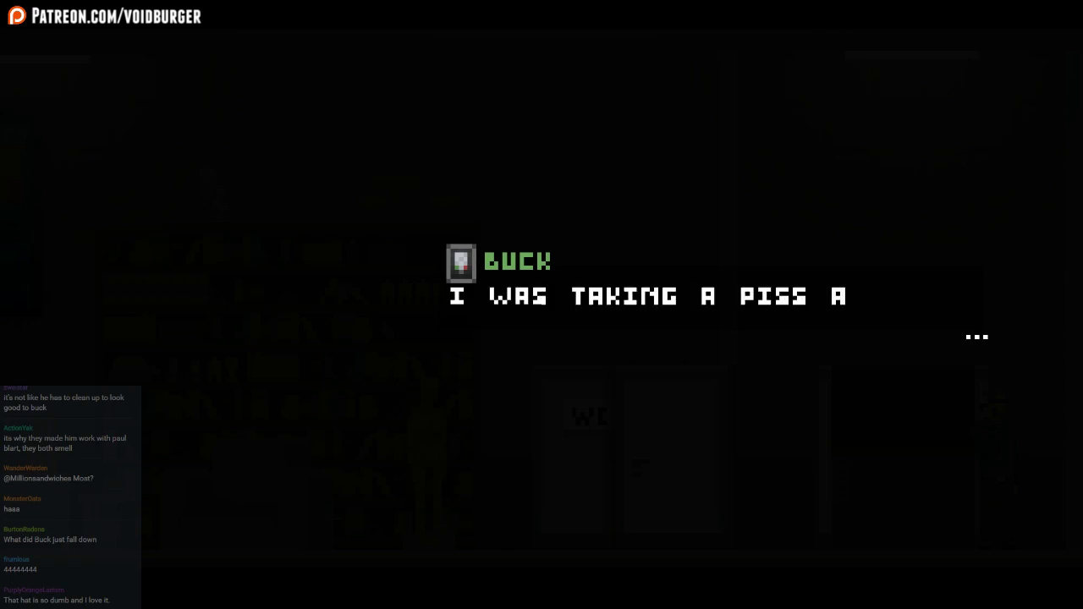
pyautogui.press('space')
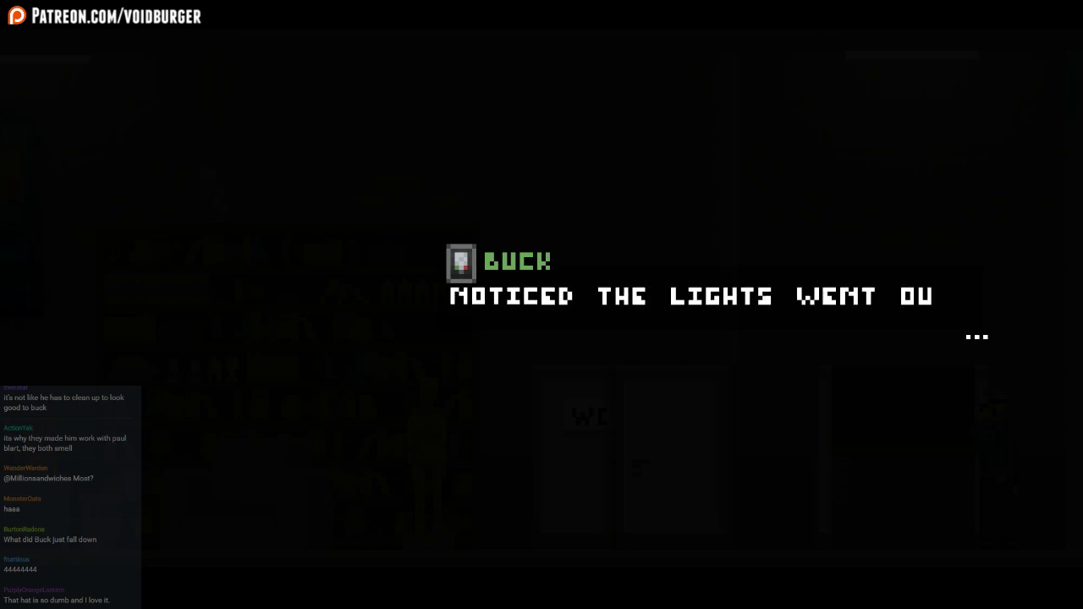
pyautogui.press('space')
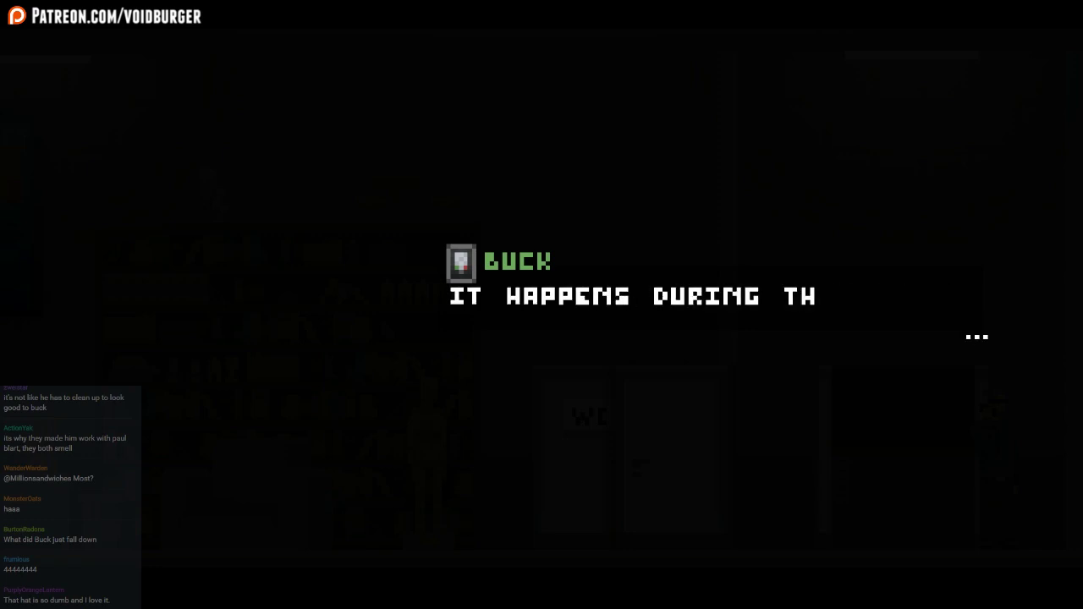
pyautogui.press('space')
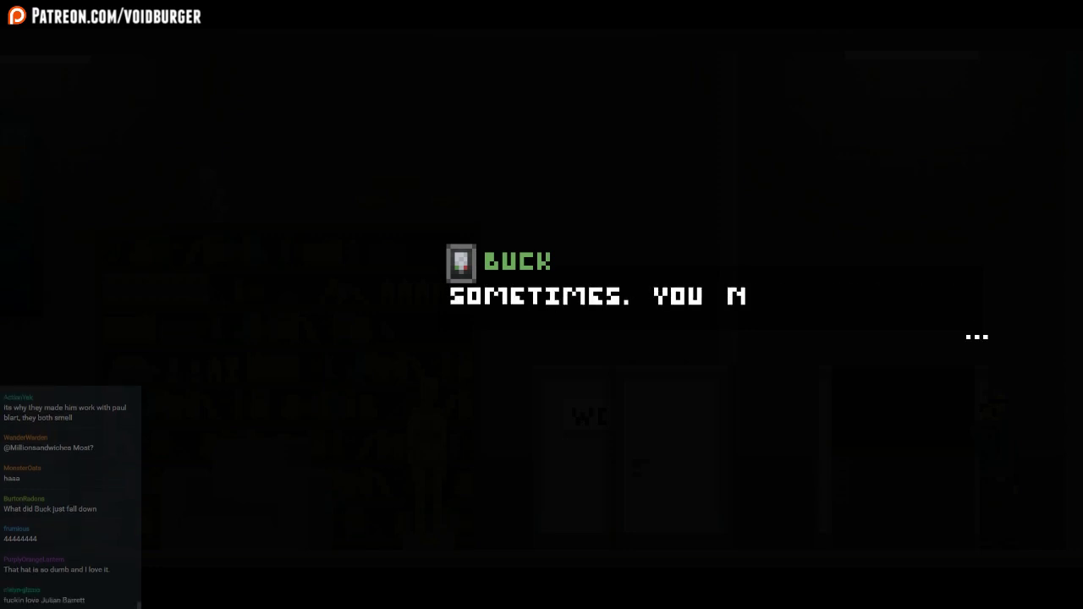
pyautogui.press('space')
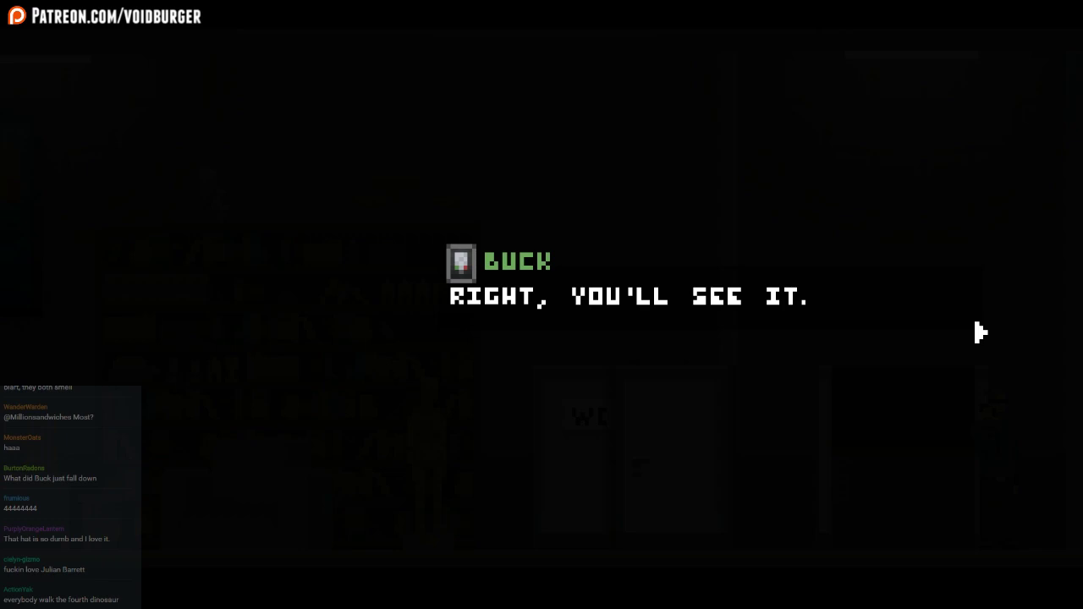
pyautogui.press('space')
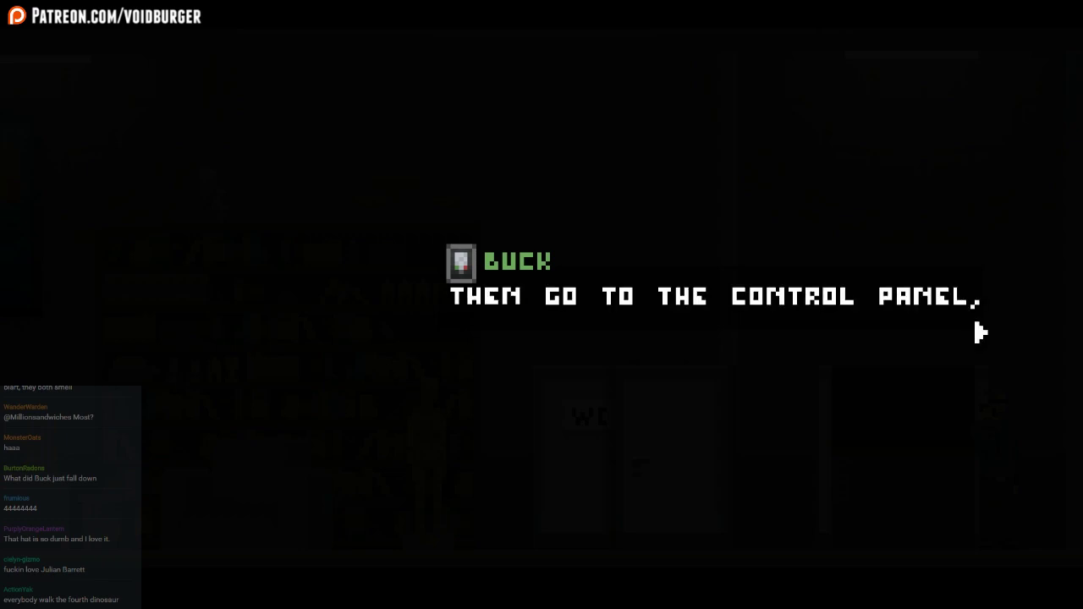
pyautogui.press('space')
pyautogui.press('space')
pyautogui.press('space')
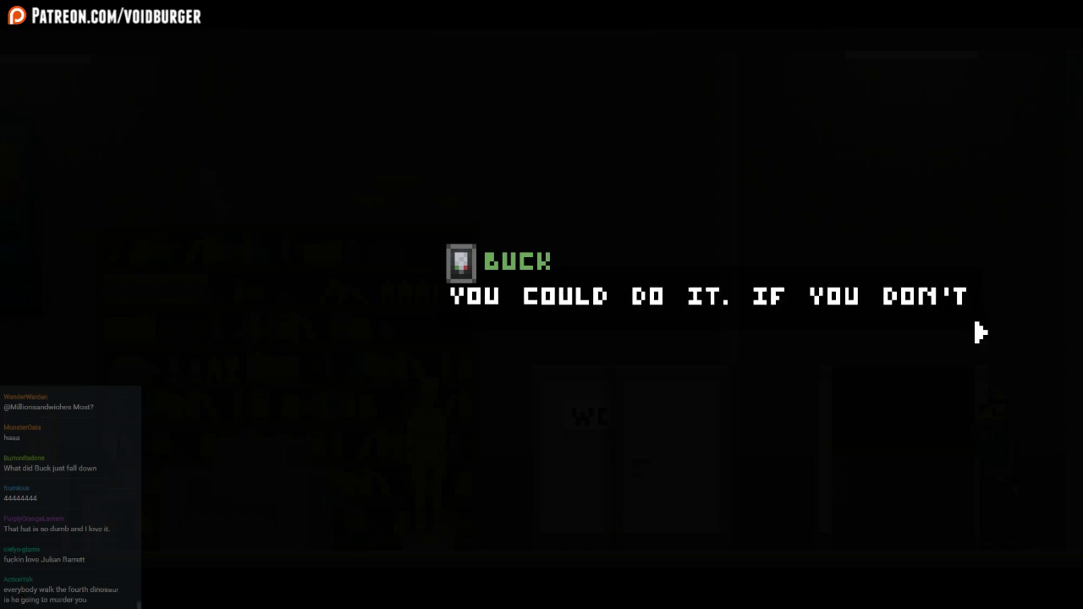
pyautogui.press('space')
pyautogui.press('space')
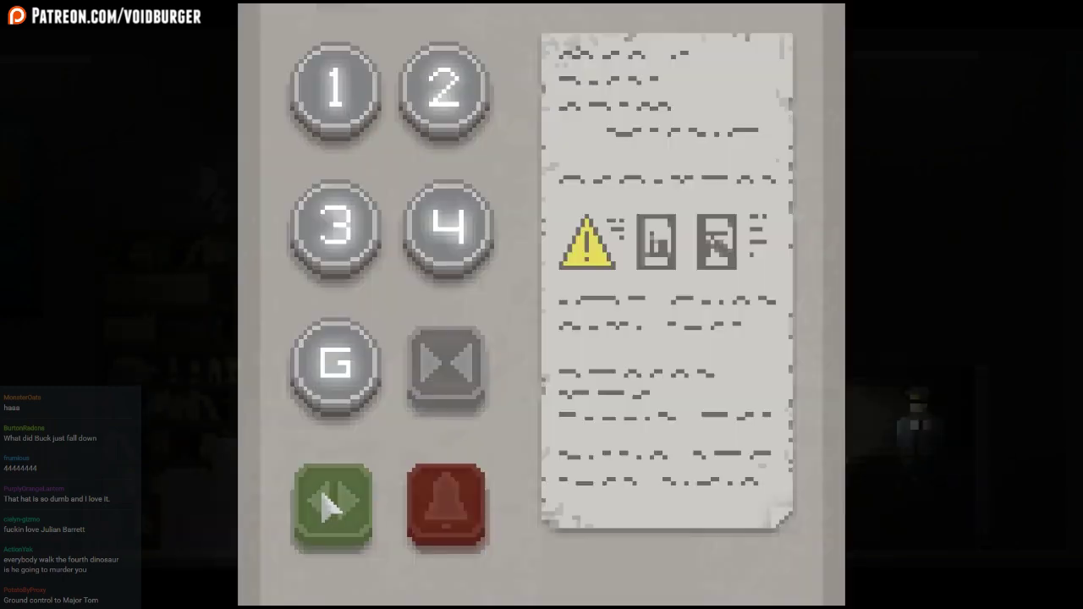
# Select G on the elevator panel to go to the ground floor
pyautogui.click(337, 368)
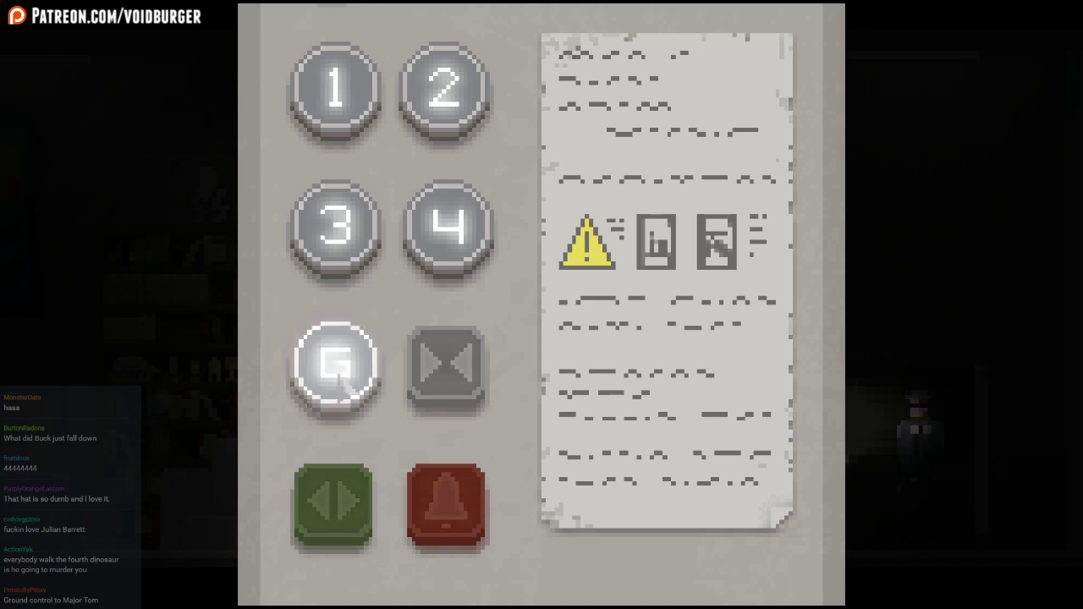